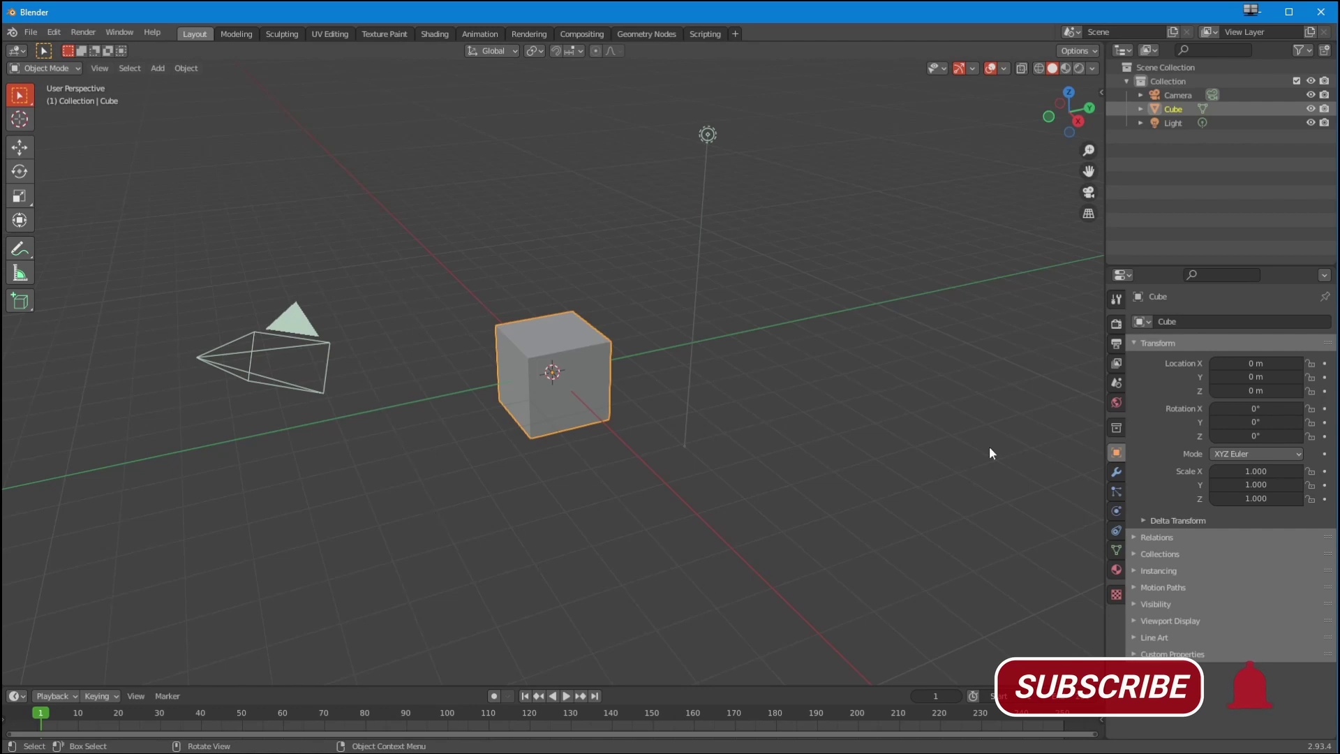
- Show the Cube's Modifier Properties and check the still-empty Add Modifier list
left_click(1116, 473)
left_click(1184, 322)
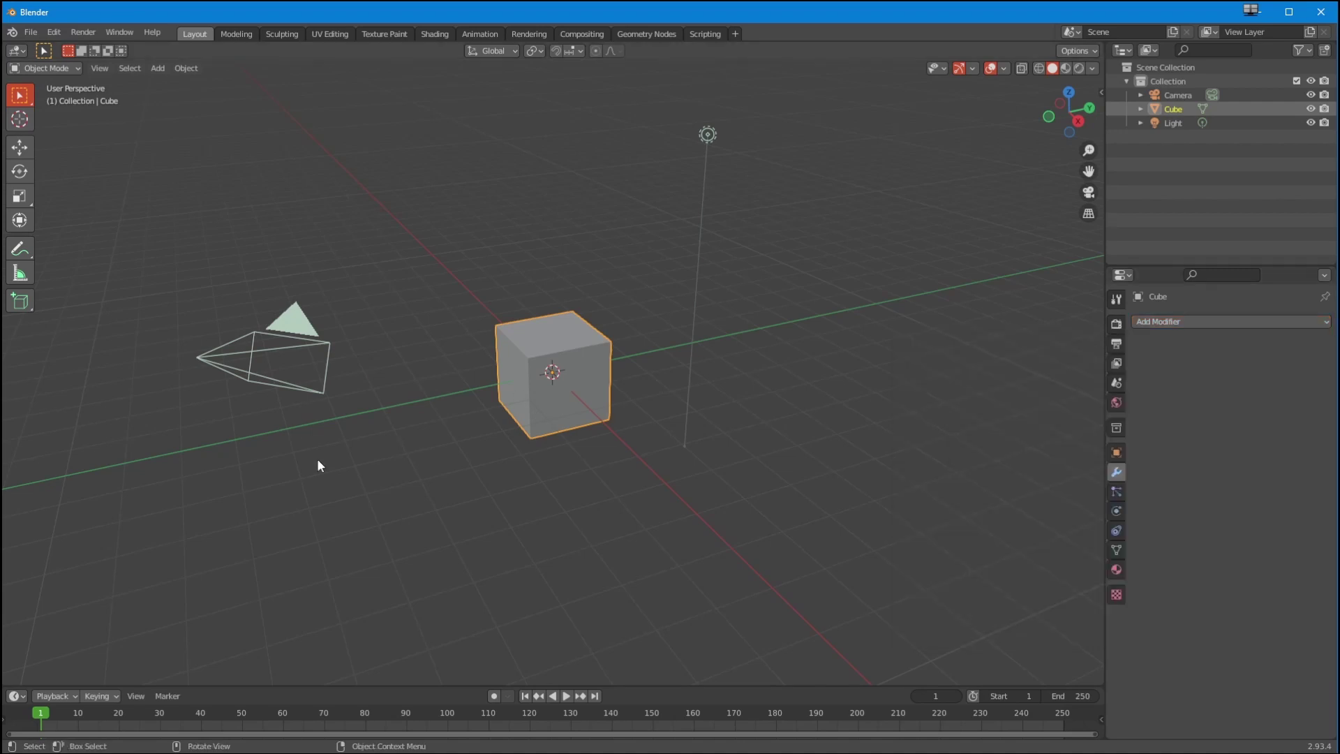
- Delete the camera and light, reselect the Cube, and switch to front orthographic view
left_click_drag(148, 271, 370, 496)
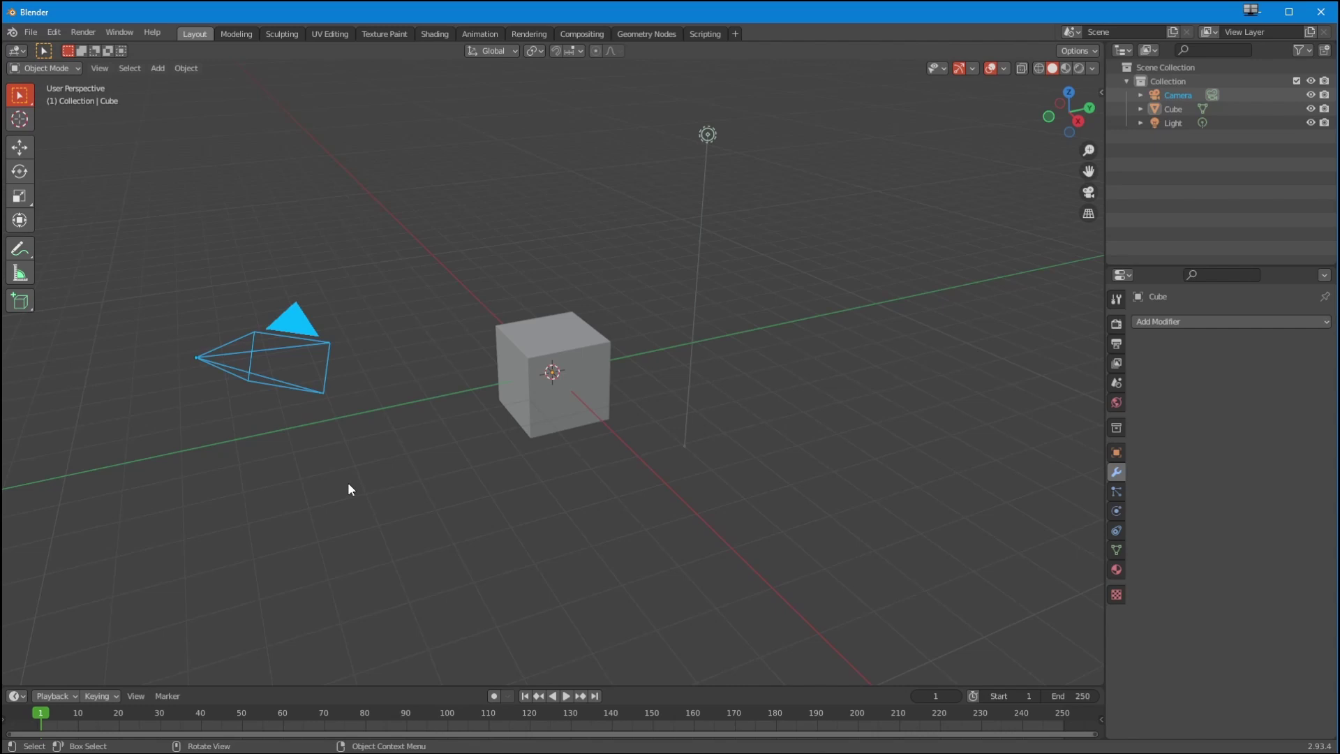
key("Delete")
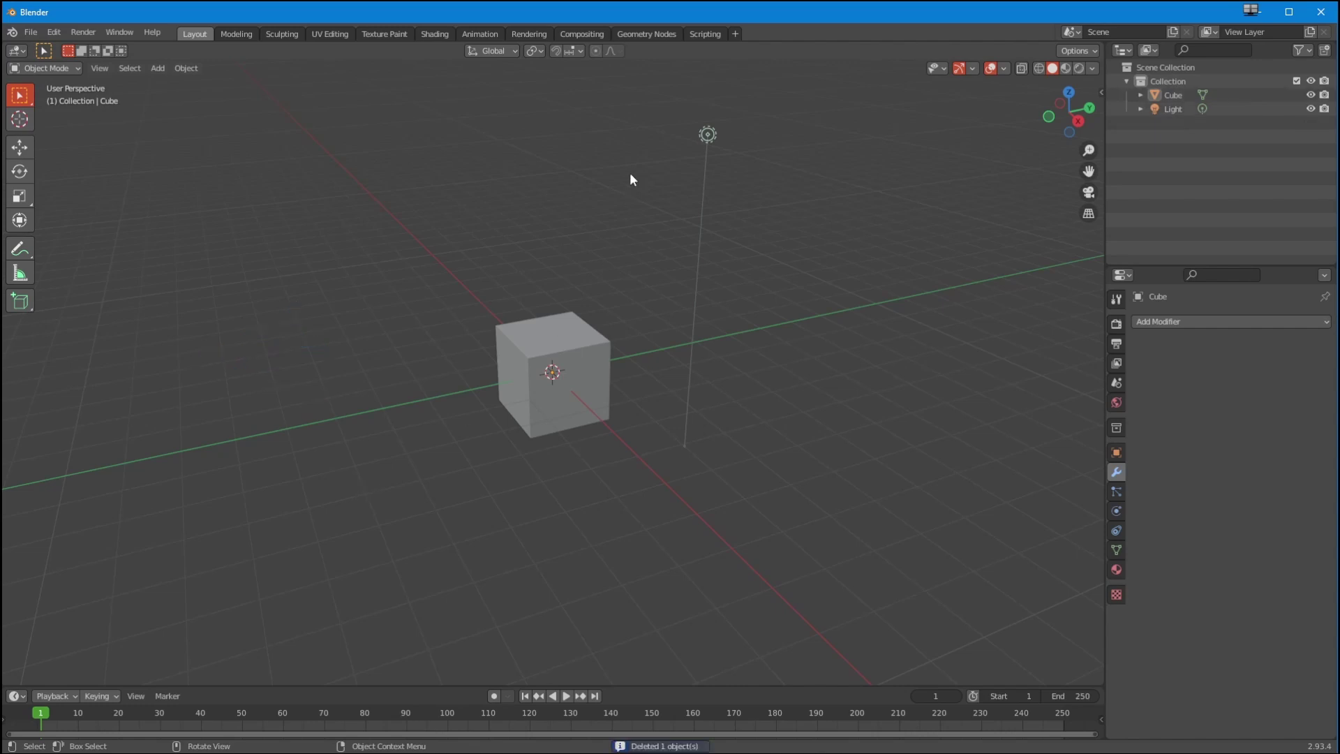
left_click(707, 134)
key("Delete")
left_click(1173, 95)
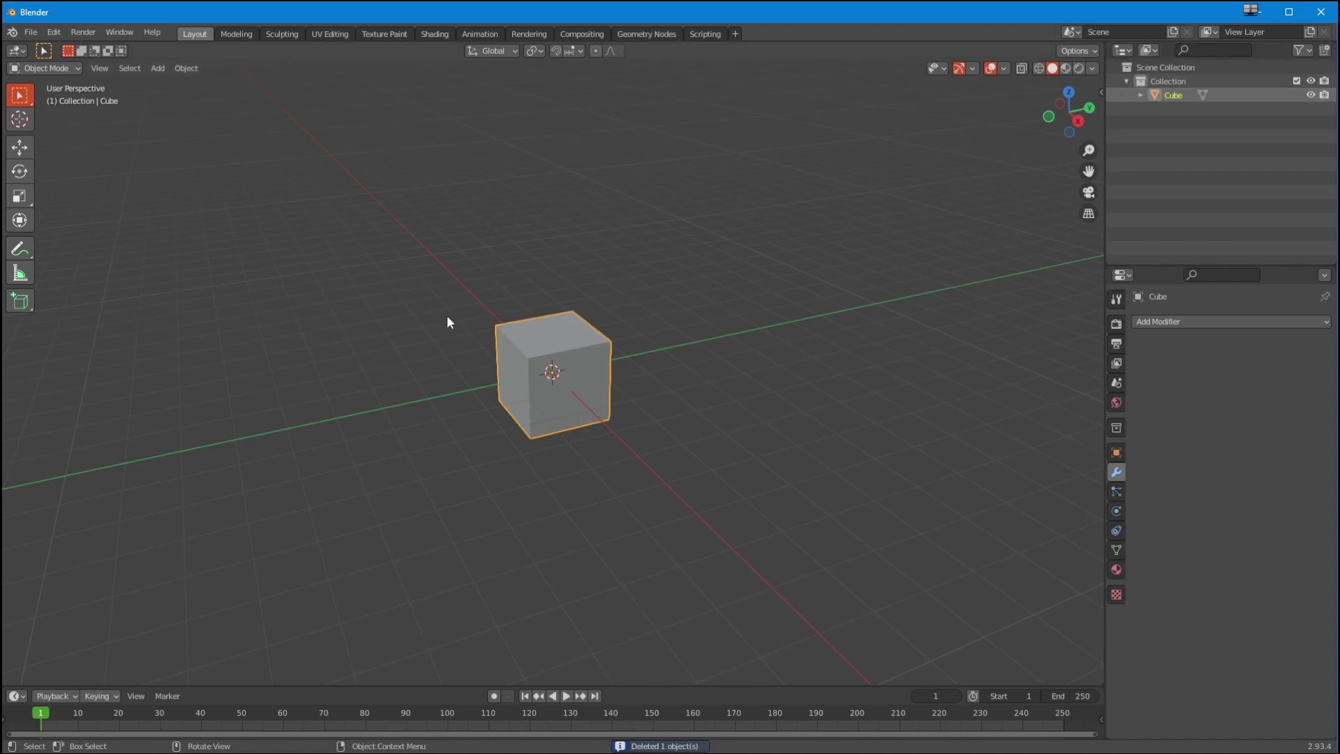
key("KP_1")
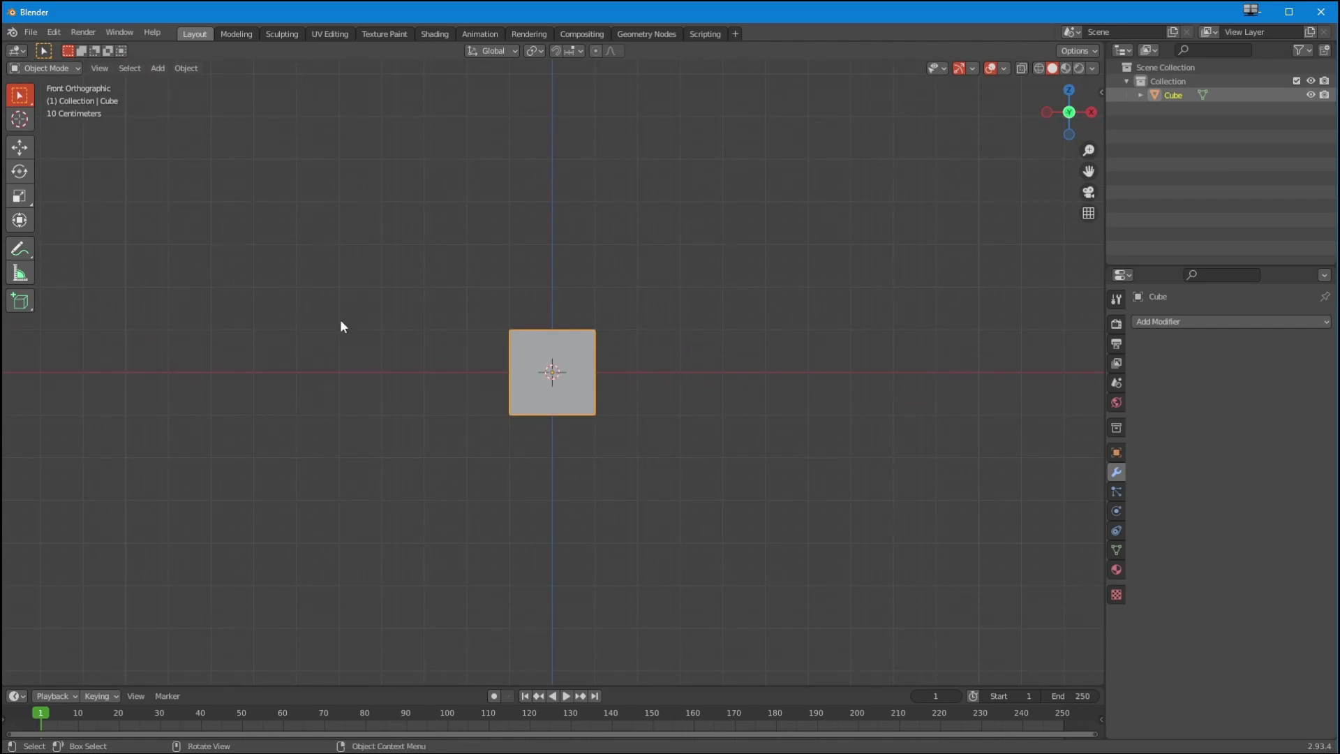
- Switch the viewport shading to Wireframe and frame the cube lower in view
key("z")
left_click(253, 340)
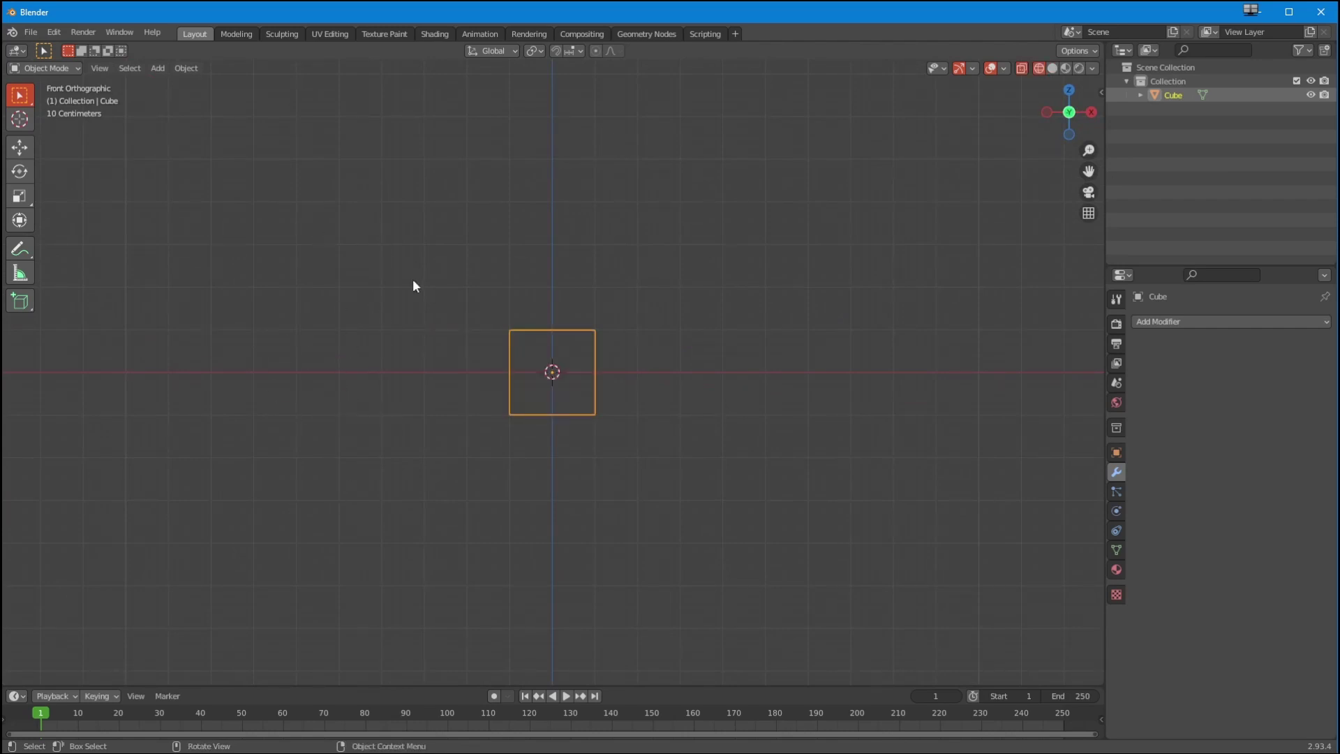
scroll(447, 453, "up", 5)
mouse_move(459, 347)
middle_mouse_down("shift")
mouse_move(429, 464)
mouse_move(451, 389)
mouse_move(453, 412)
middle_mouse_up("shift")
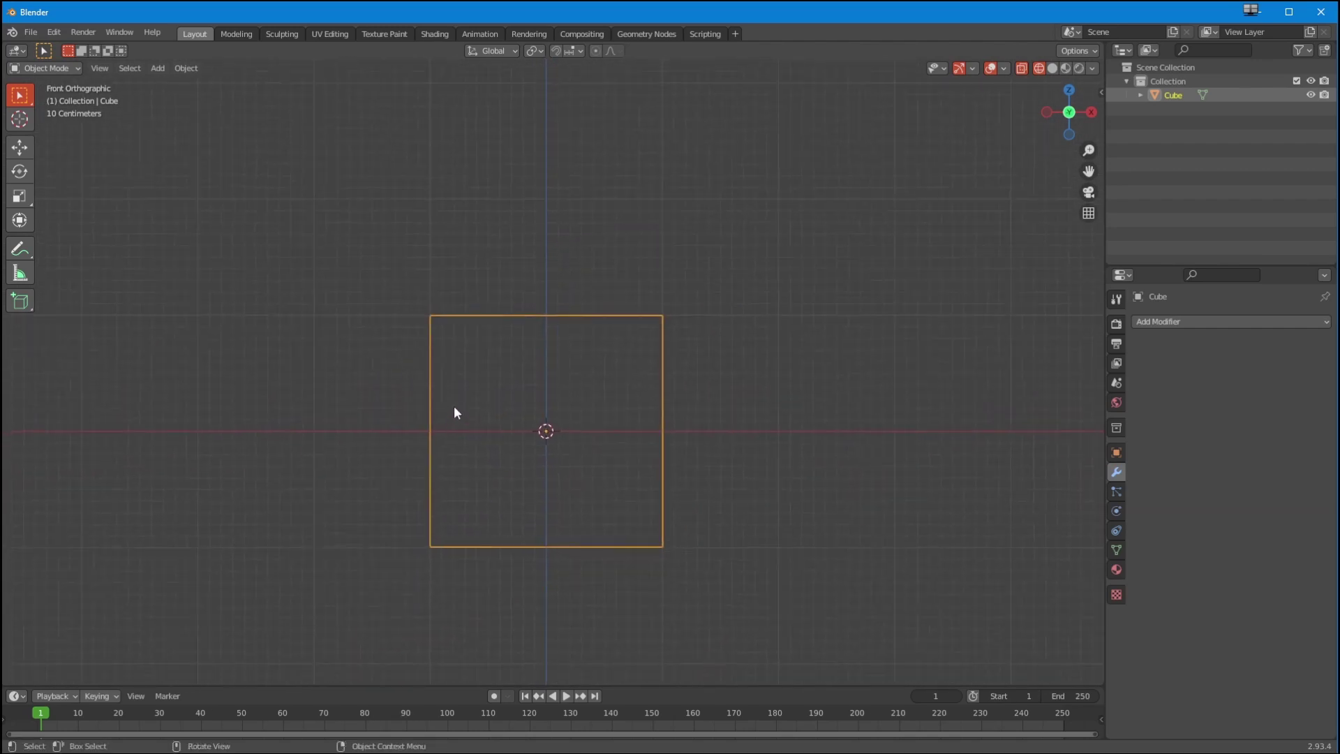
- In Edit Mode, move the whole Cube mesh up along Z onto the ground line
left_click(26, 69)
left_click(31, 98)
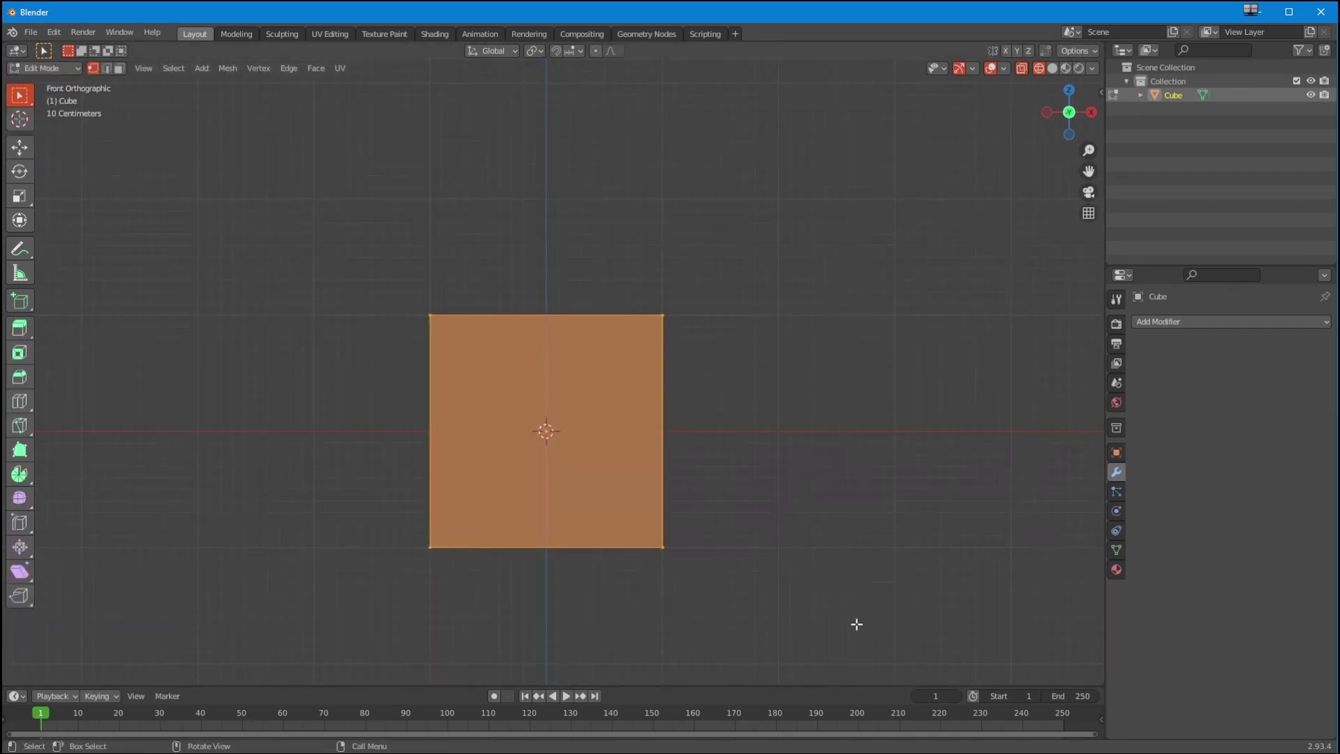
key("alt+a")
key("a")
key("g")
key("z")
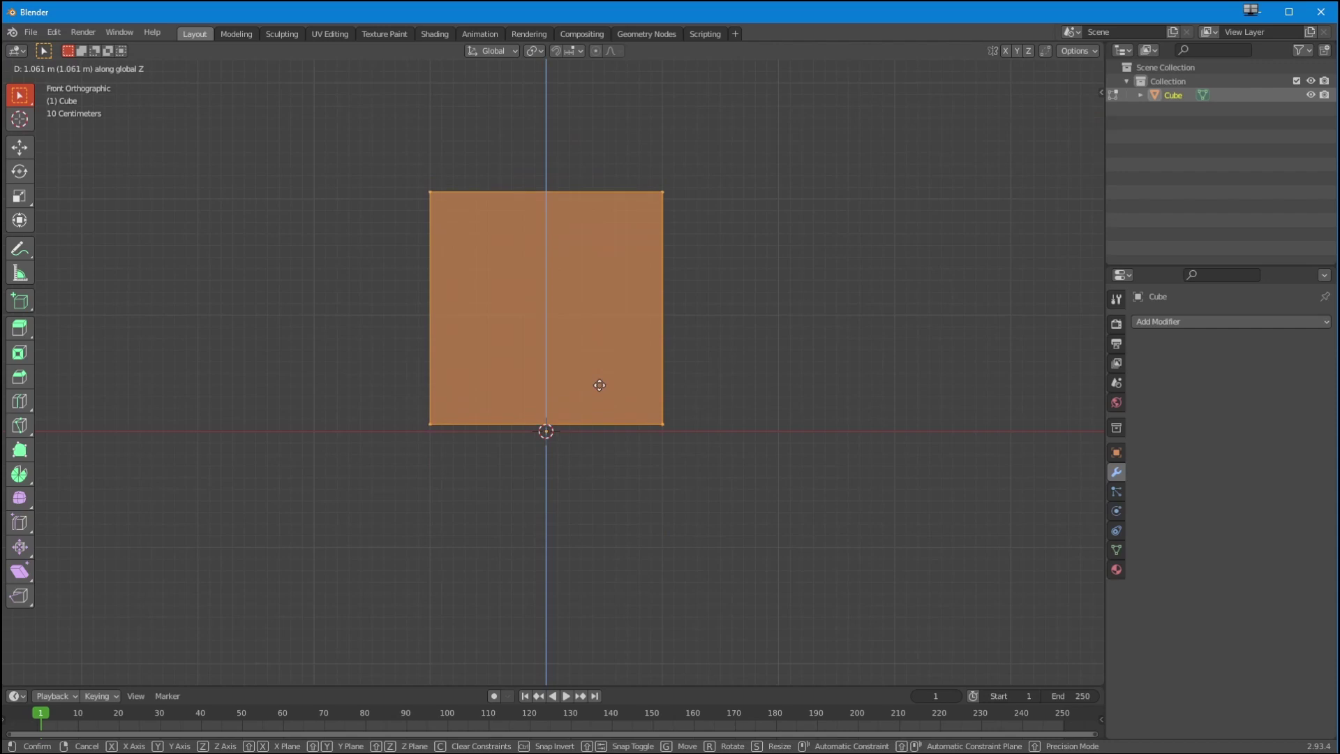
left_click(598, 385)
- Switch to face select and select the cube's top face, viewed in perspective
scroll(474, 435, "down", 1)
middle_click_drag(443, 322, 405, 478, "shift")
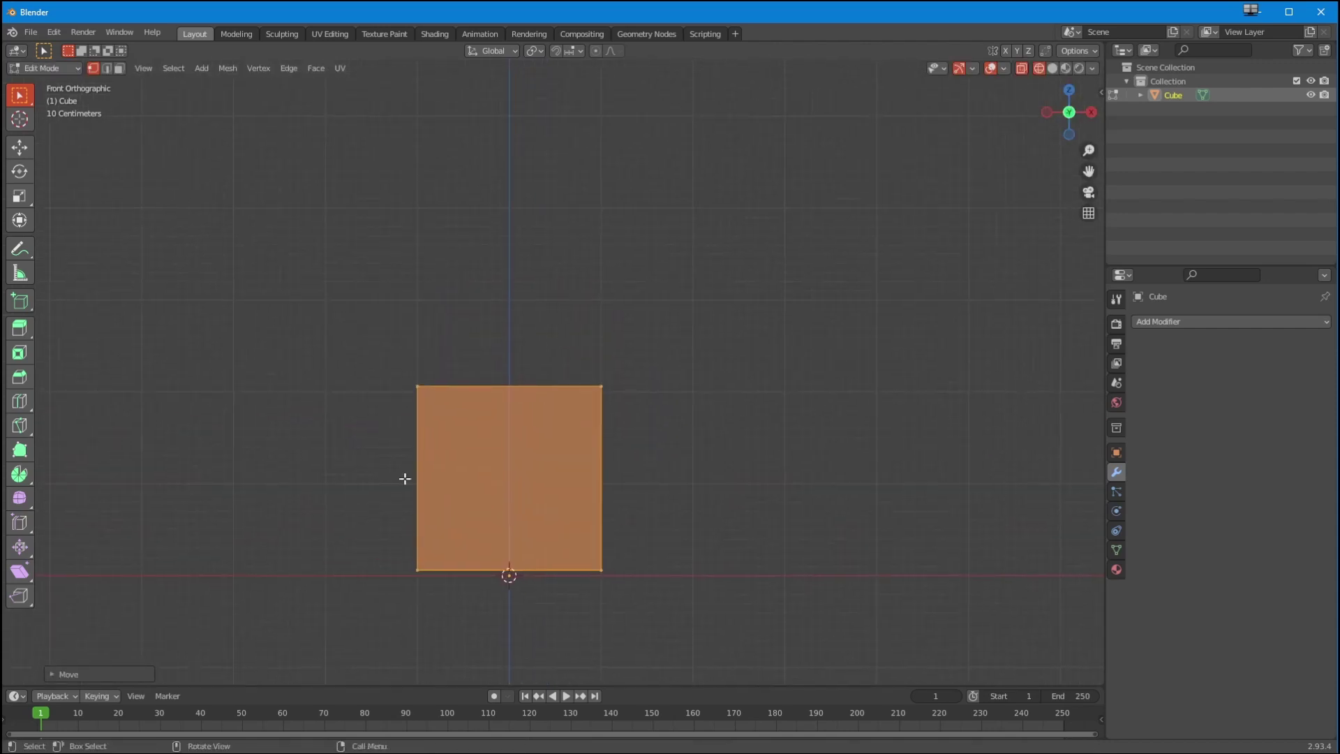
left_click(120, 69)
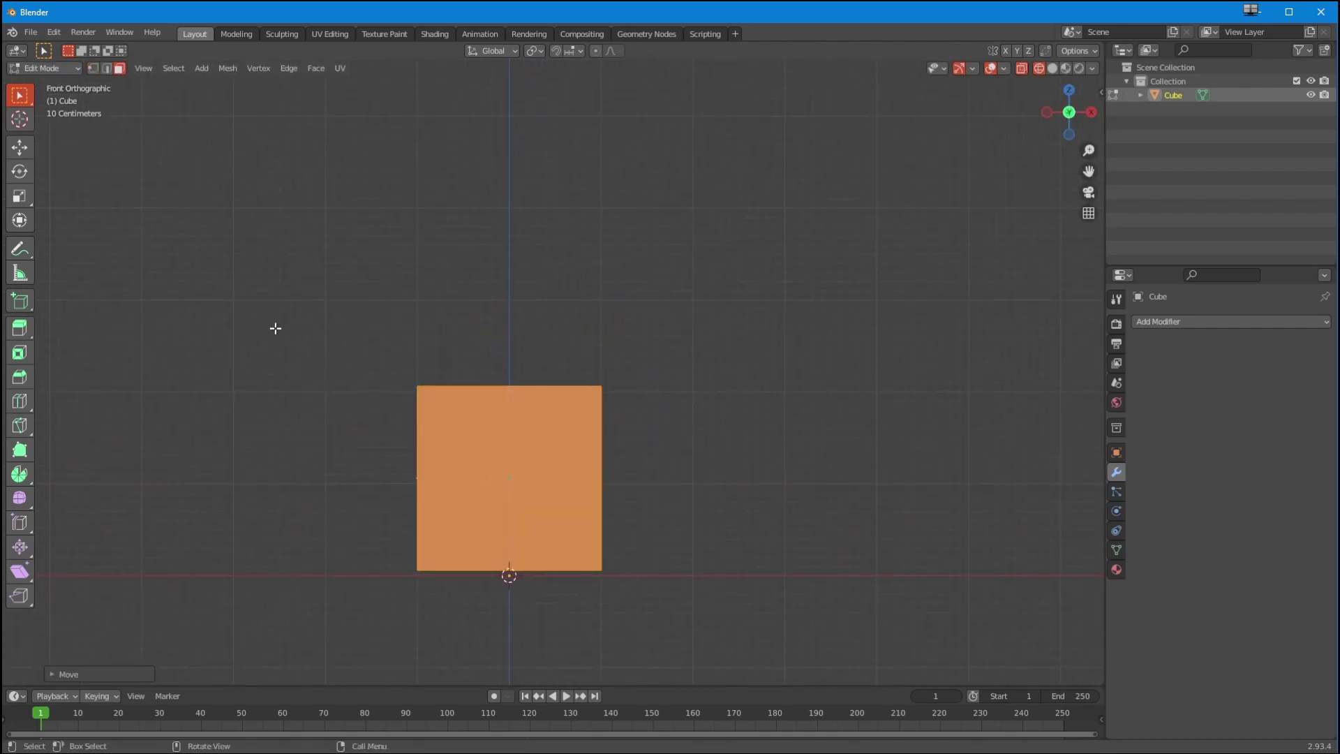
left_click(509, 386)
middle_click_drag(419, 386, 310, 438)
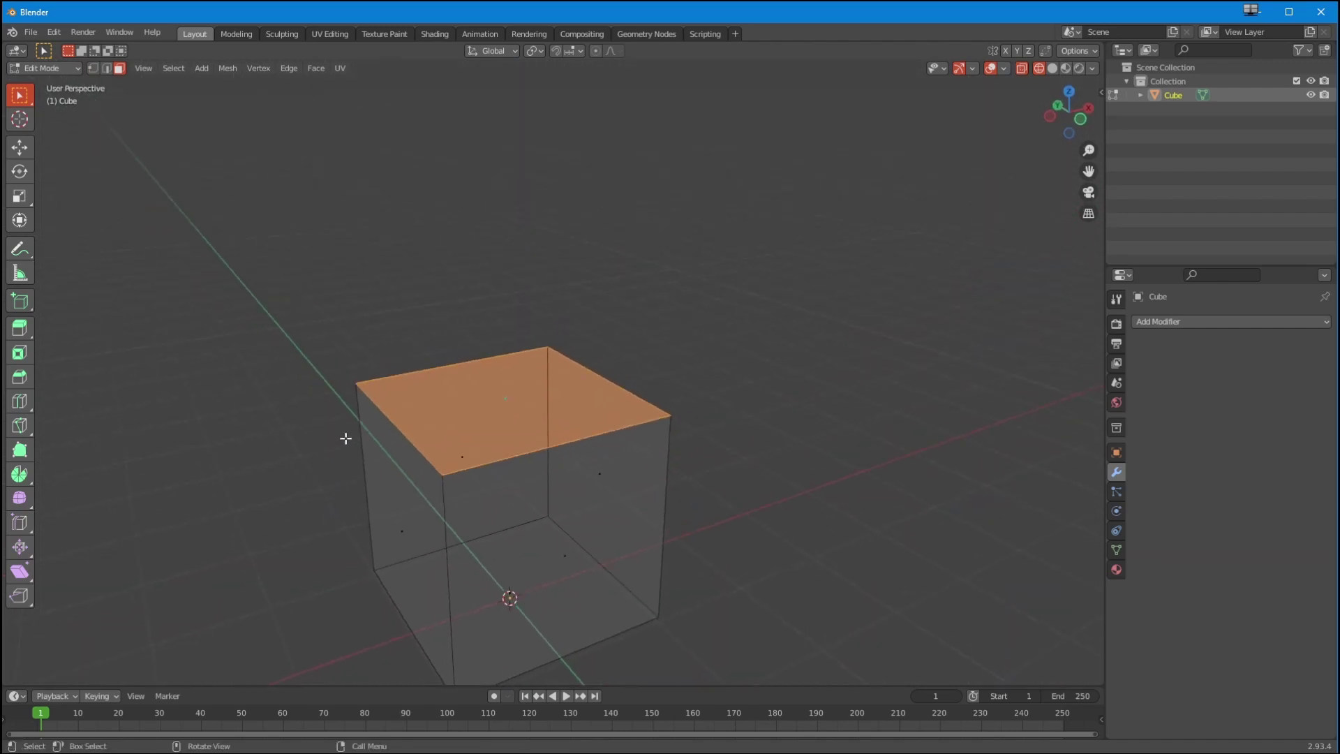
- Extrude the top face upward with Extrude Region, doubling the block's height
left_click(20, 328)
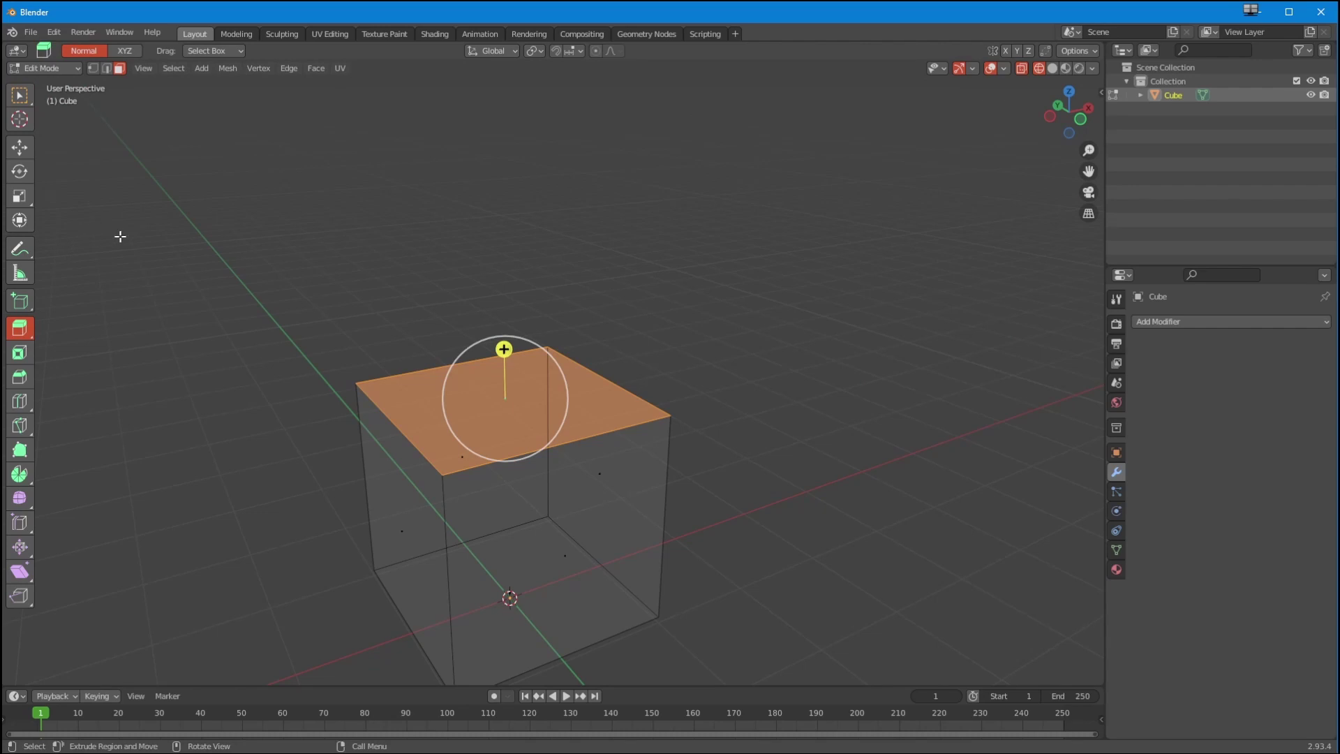
left_click_drag(504, 352, 503, 112)
middle_click_drag(452, 263, 443, 312)
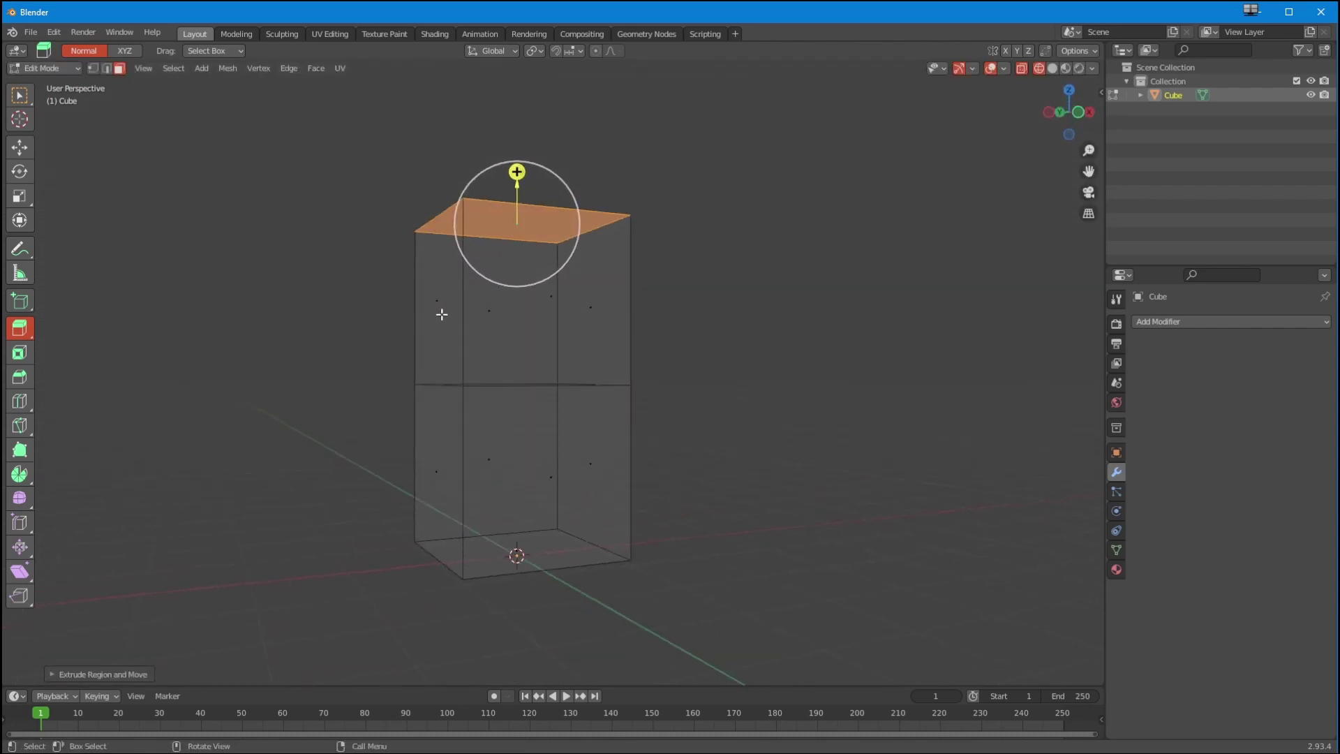
- Select the upper left and upper right side faces of the tall block
left_click(433, 306)
middle_click_drag(432, 363, 407, 374)
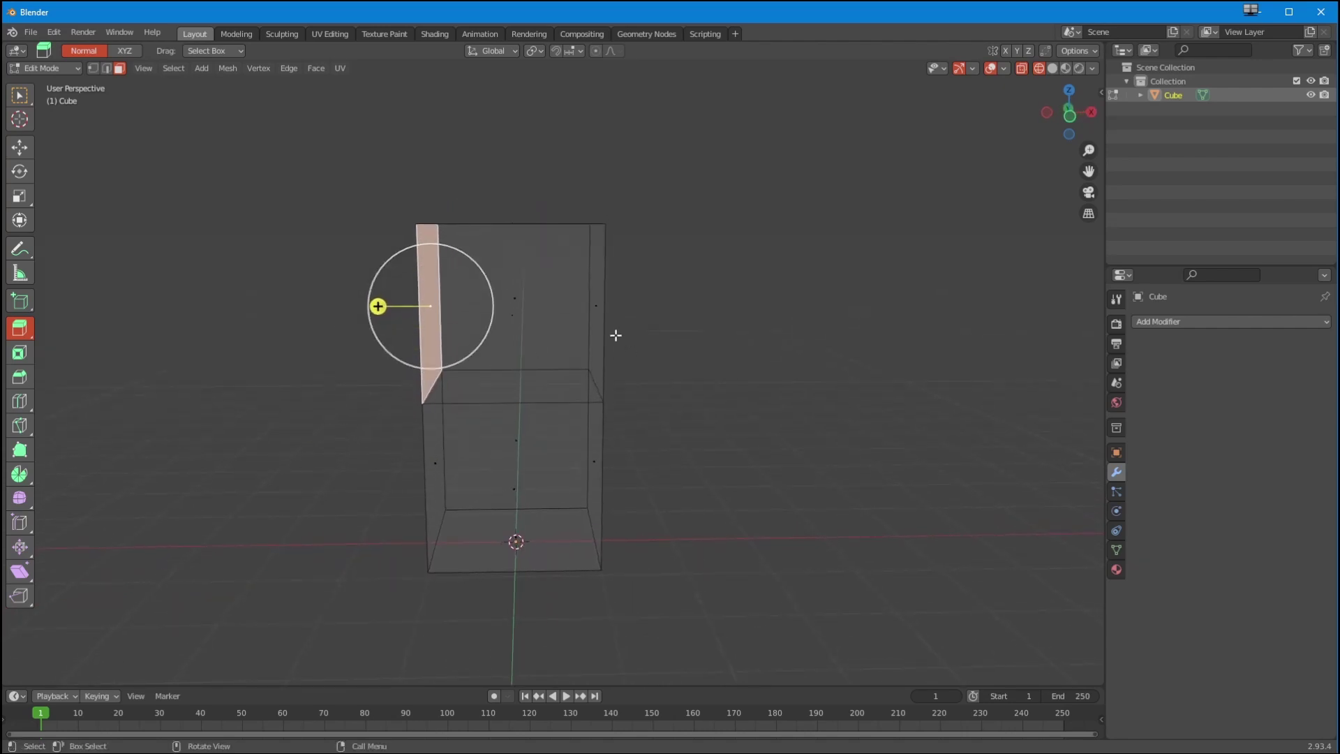
left_click(599, 321, "shift")
left_click_drag(511, 294, 513, 297)
key("ctrl+z")
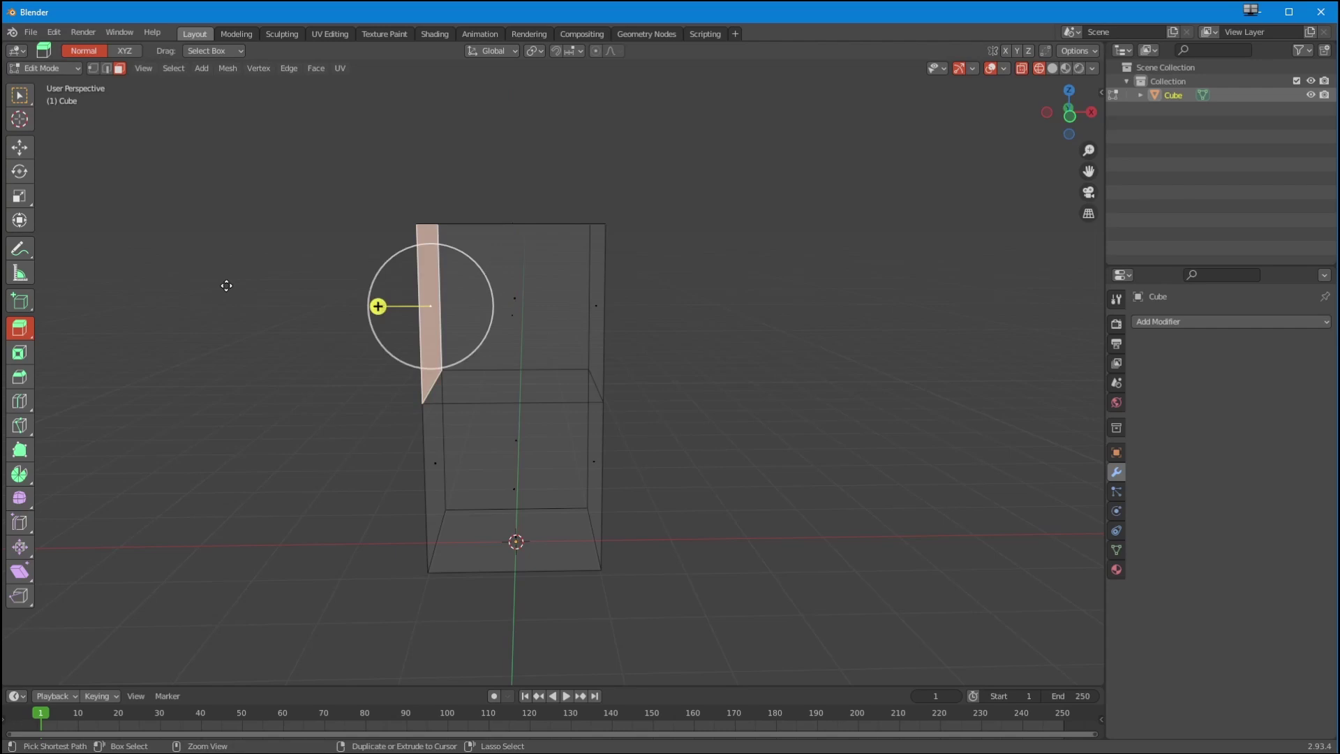
key("ctrl+z")
left_click_drag(328, 275, 452, 327)
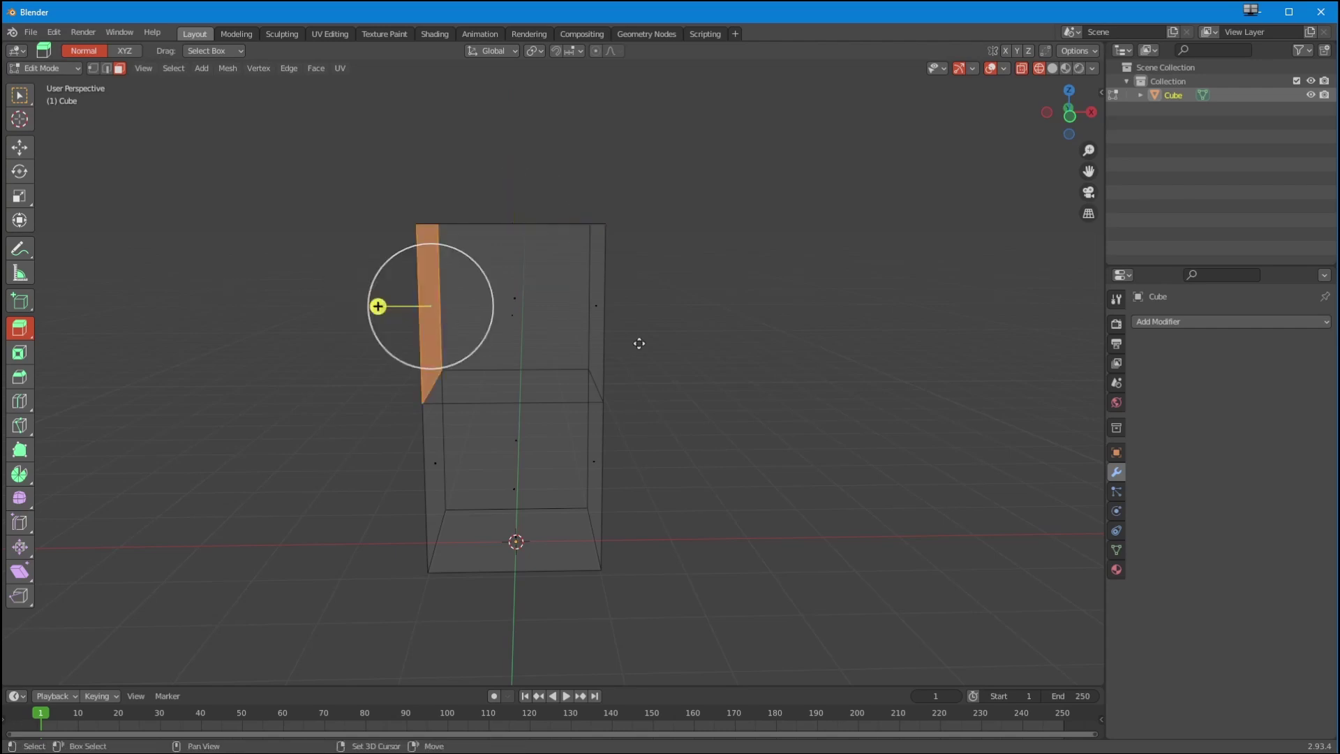
left_click_drag(657, 345, 580, 290, "shift")
- Push both side faces outward with Extrude Along Normals into a T shape, then return to Object Mode
left_click_drag(21, 334, 69, 396)
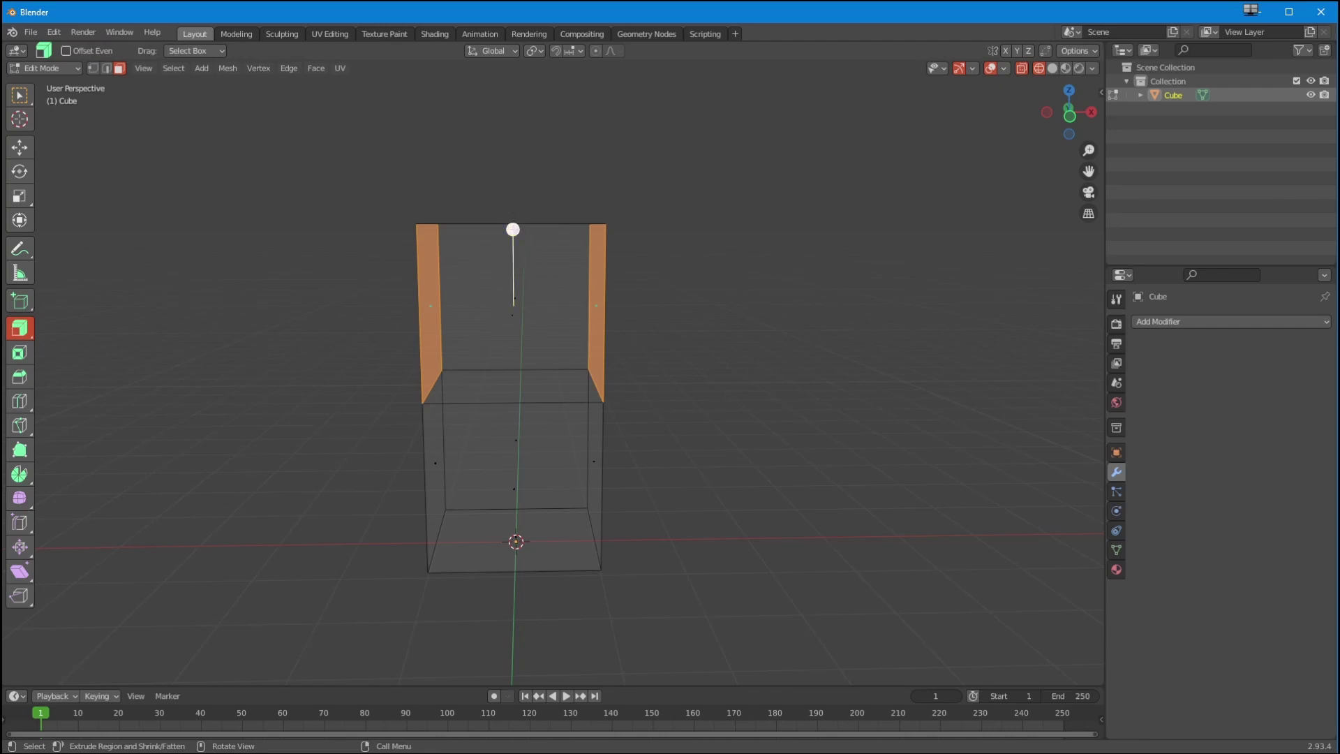
left_click_drag(512, 229, 512, 129)
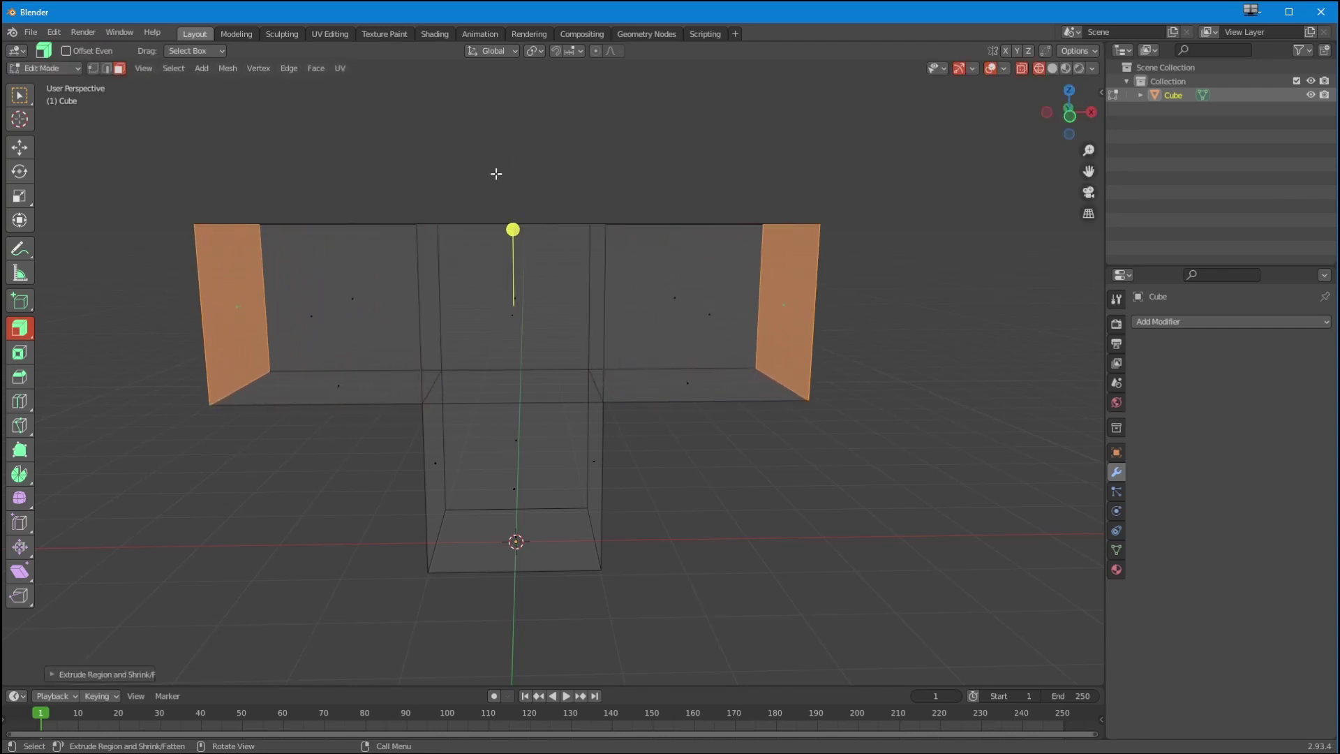
left_click_drag(513, 230, 513, 140)
scroll(446, 318, "down", 3)
middle_click_drag(446, 317, 452, 365)
left_click(78, 66)
left_click(38, 84)
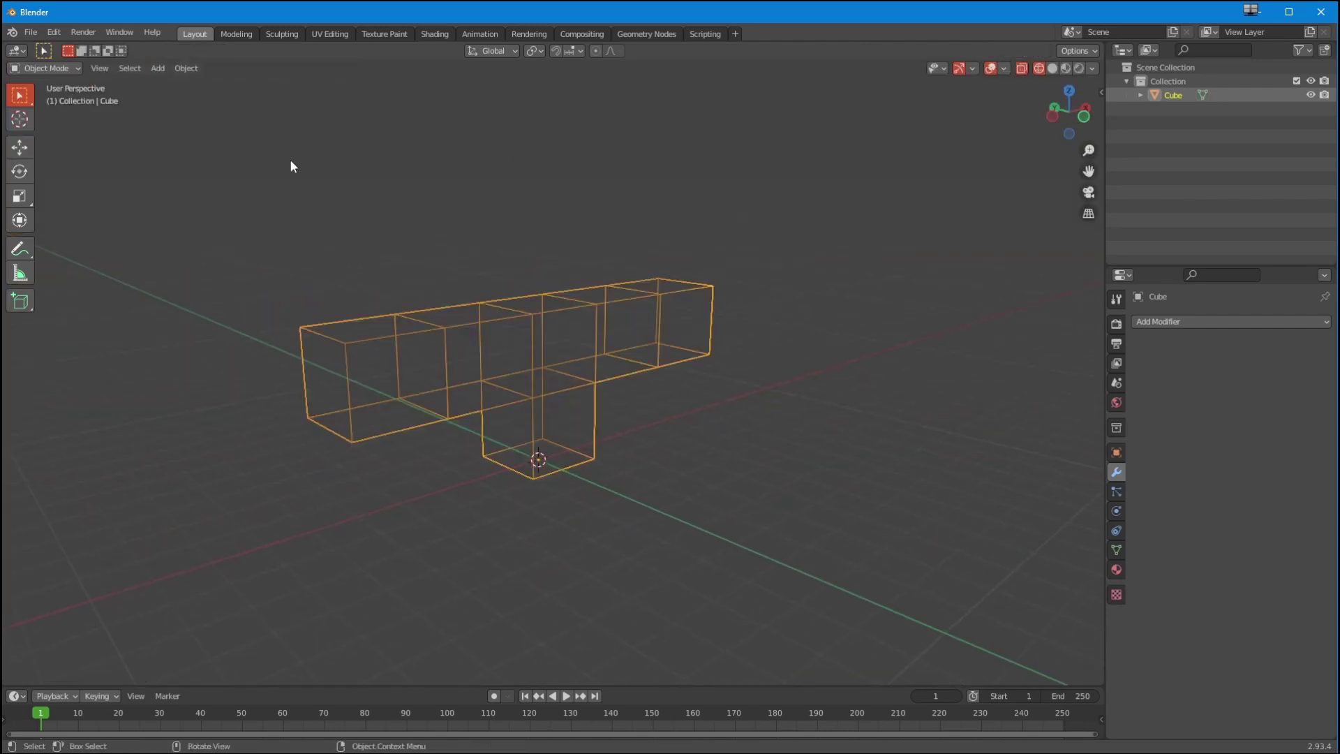
middle_click_drag(290, 159, 354, 377)
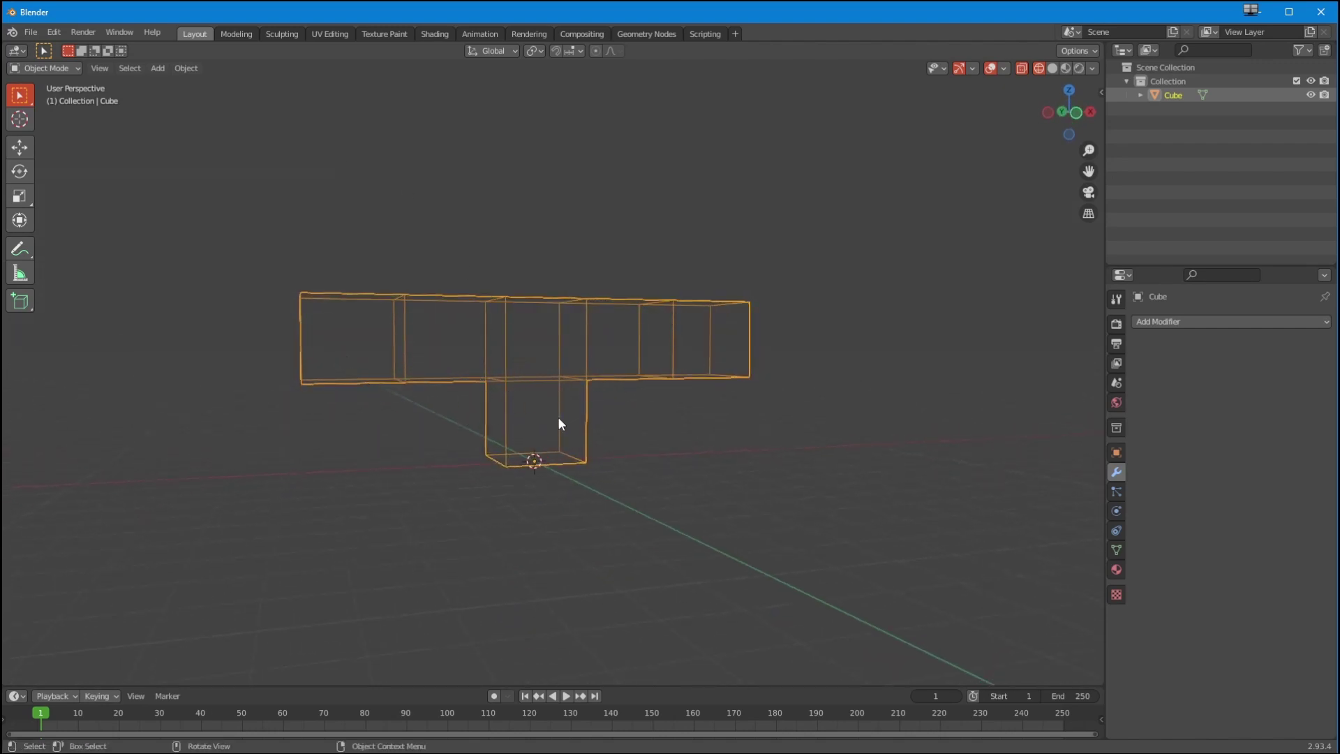
middle_click_drag(559, 419, 545, 435)
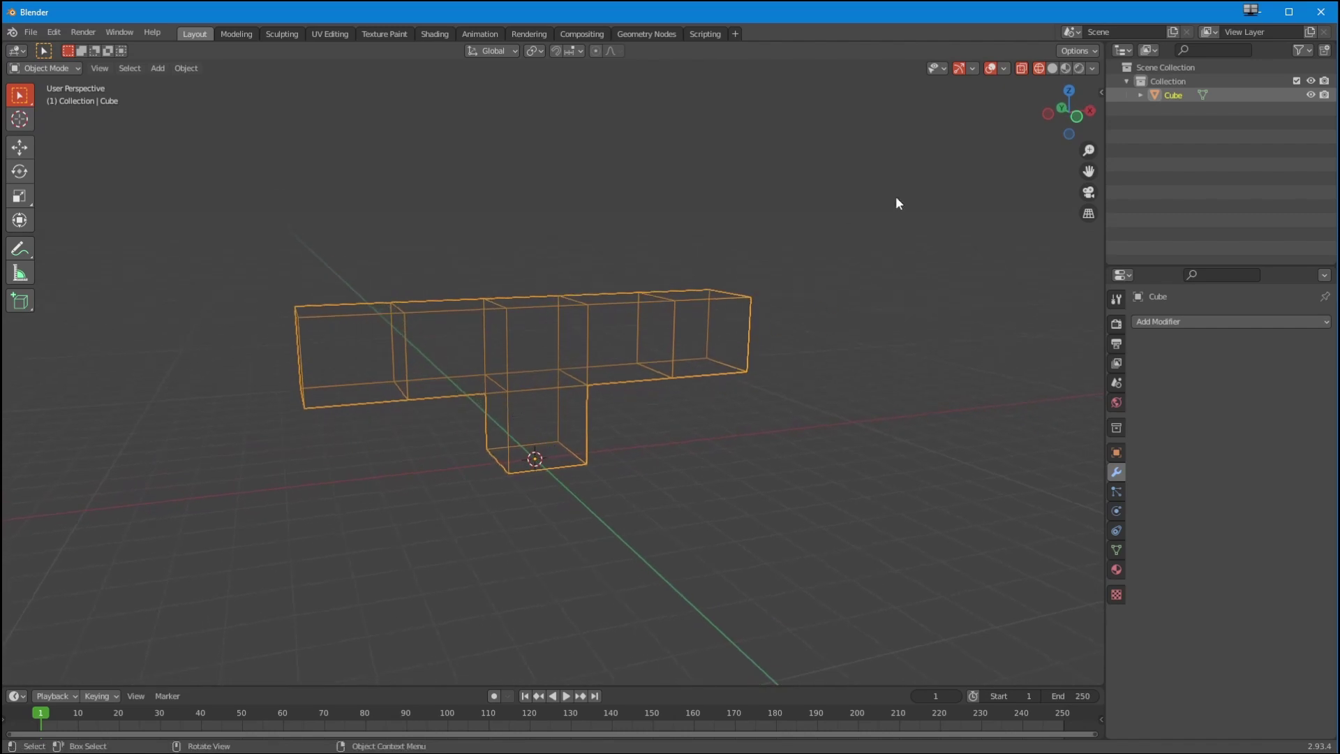
middle_click_drag(469, 398, 545, 428)
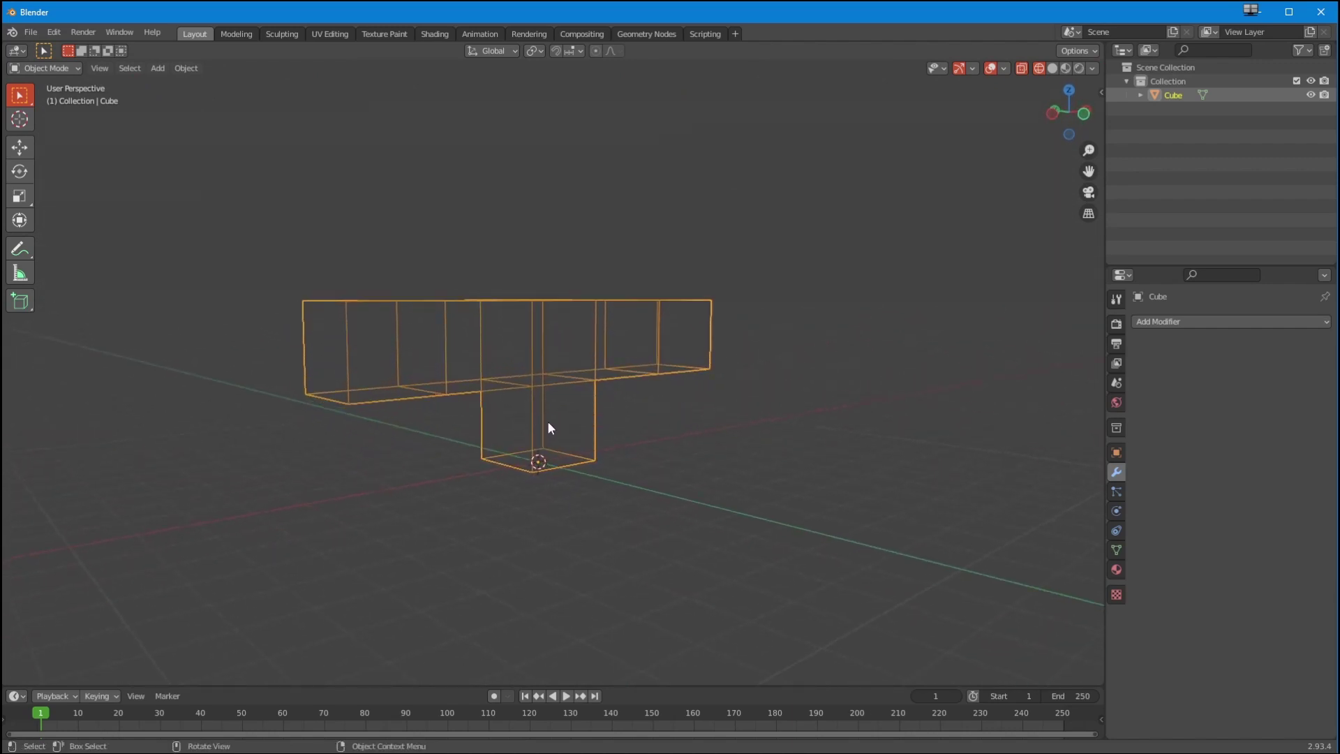
middle_click_drag(537, 439, 396, 407)
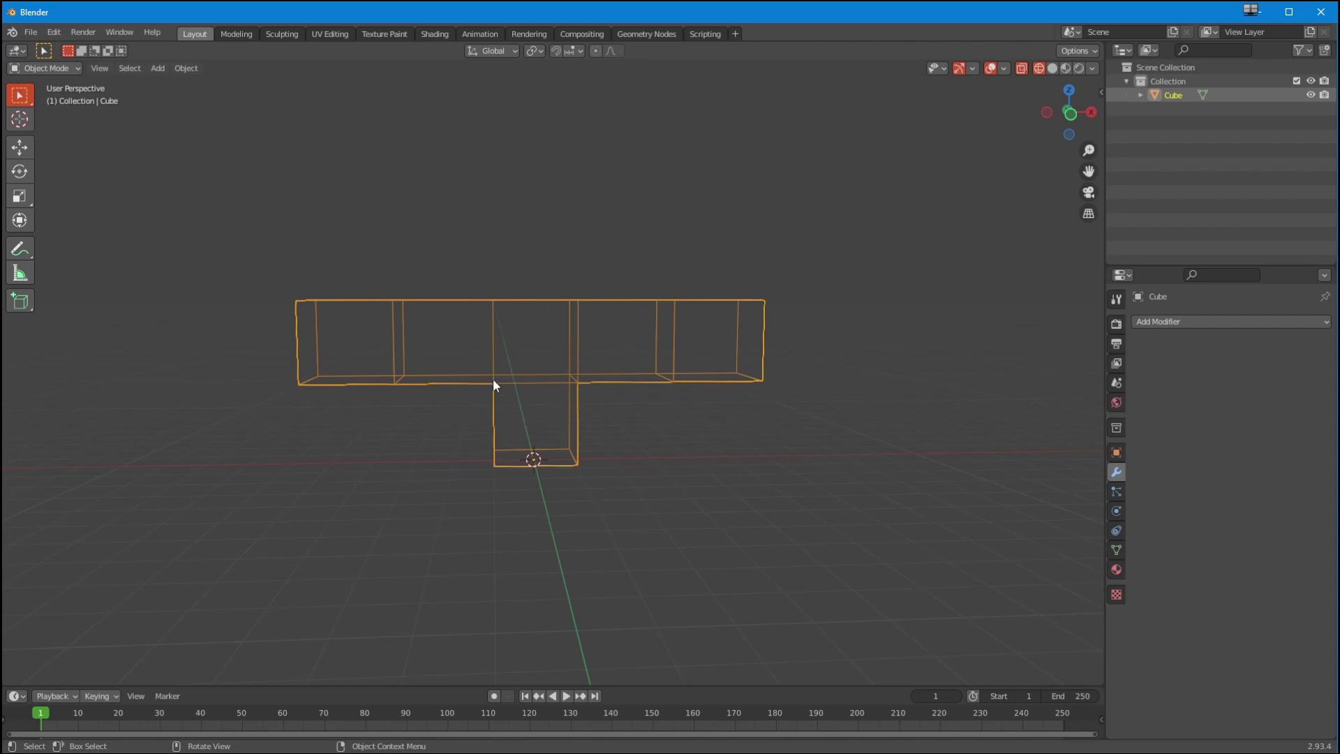
mouse_move(493, 379)
middle_mouse_down()
mouse_move(479, 402)
mouse_move(494, 364)
middle_mouse_up()
- In front view, add a single-vertex mesh object named Vert and position it
key("KP_1")
left_click(157, 68)
mouse_move(171, 169)
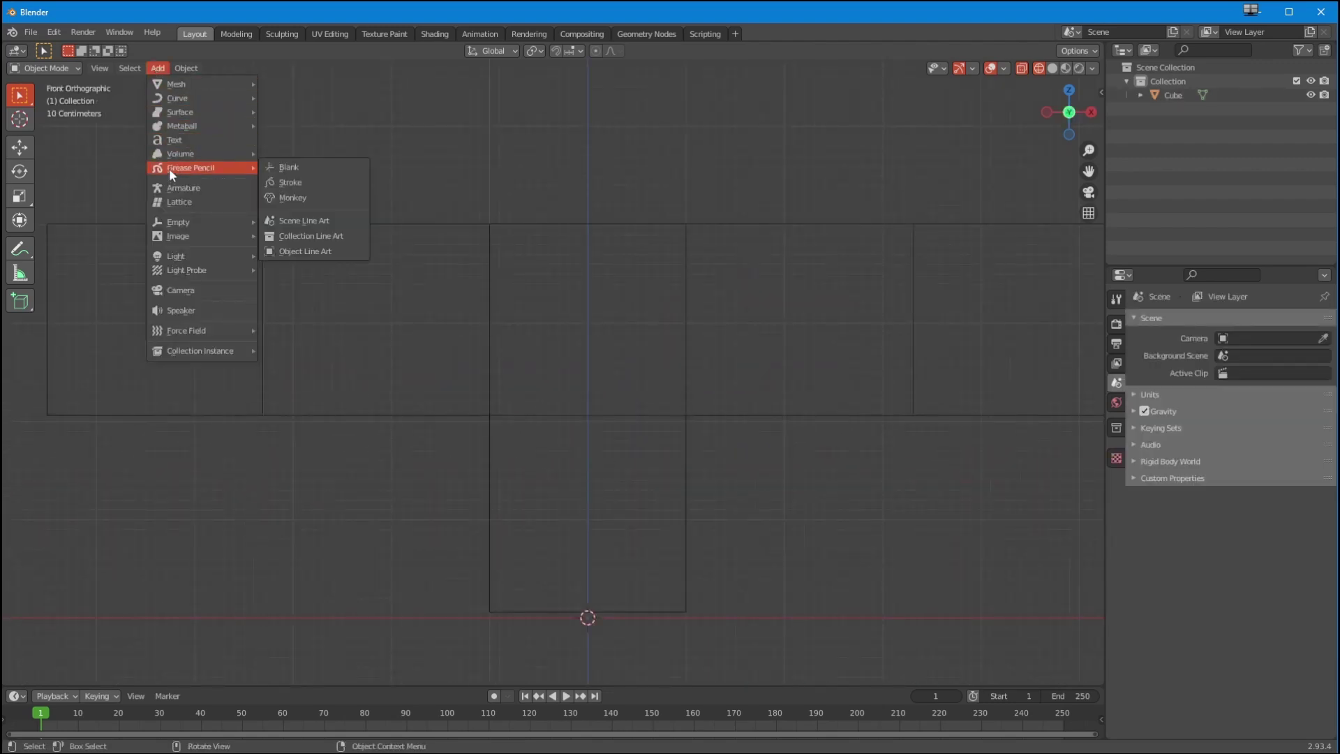
mouse_move(176, 82)
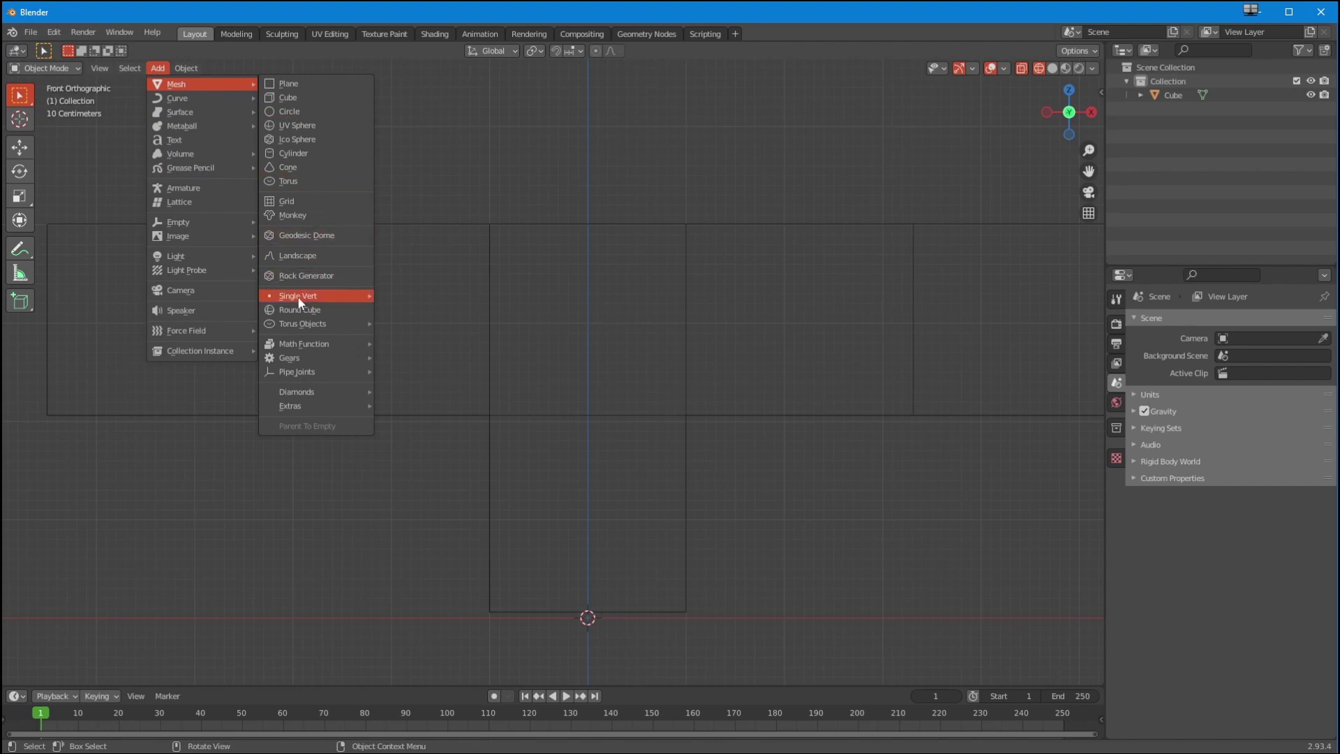
mouse_move(300, 296)
left_click(419, 296)
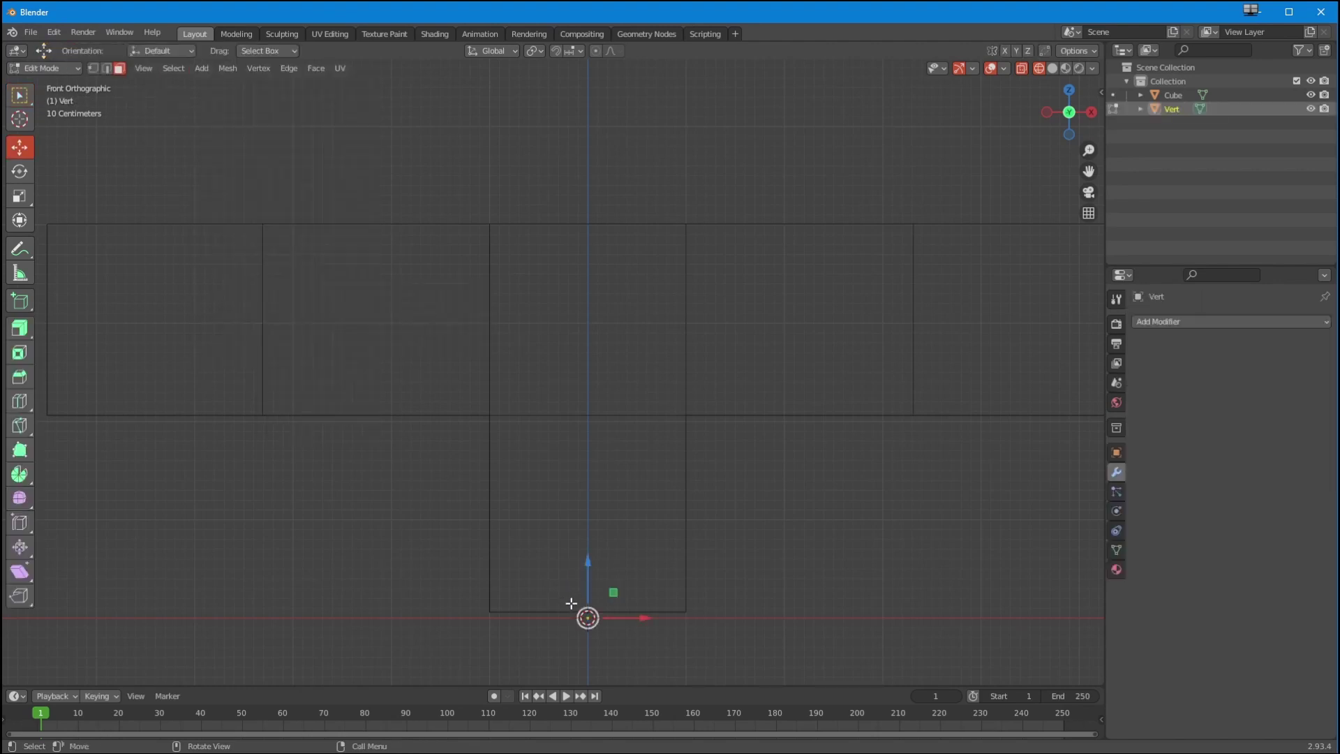
key("g")
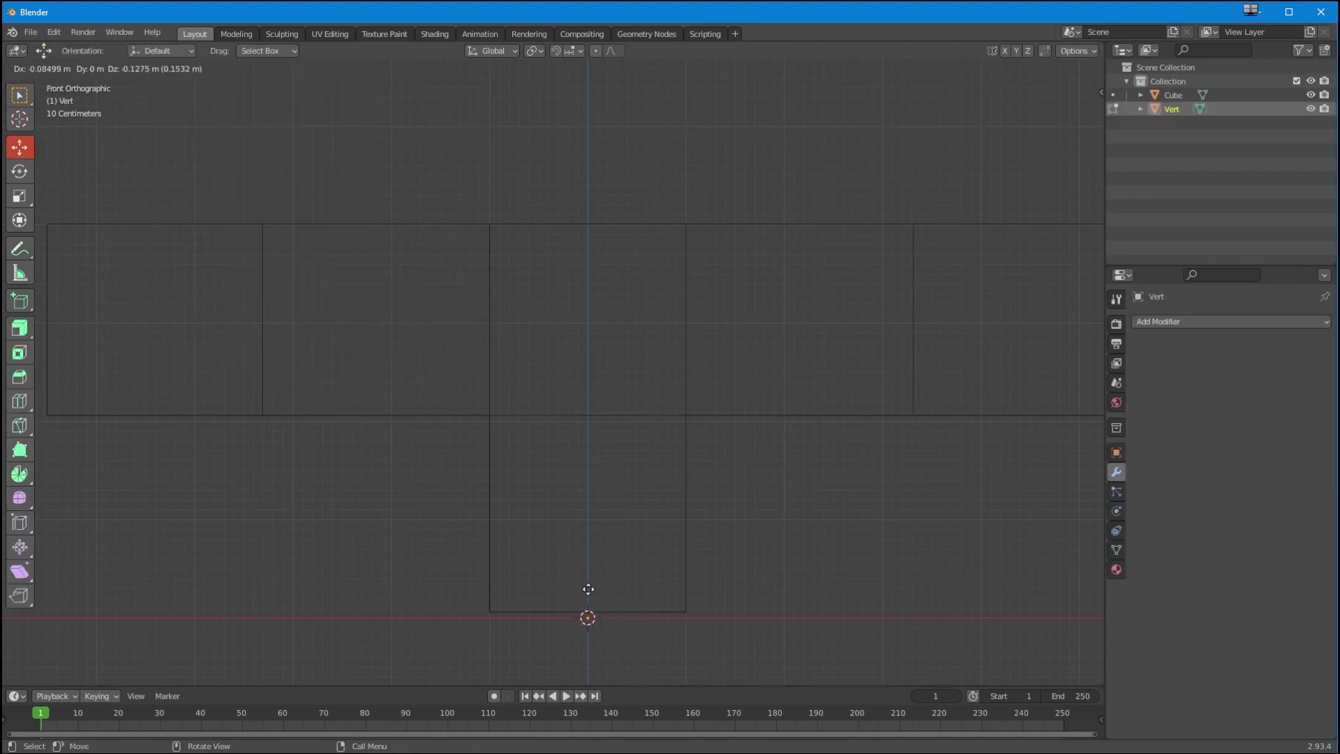
left_click(589, 589)
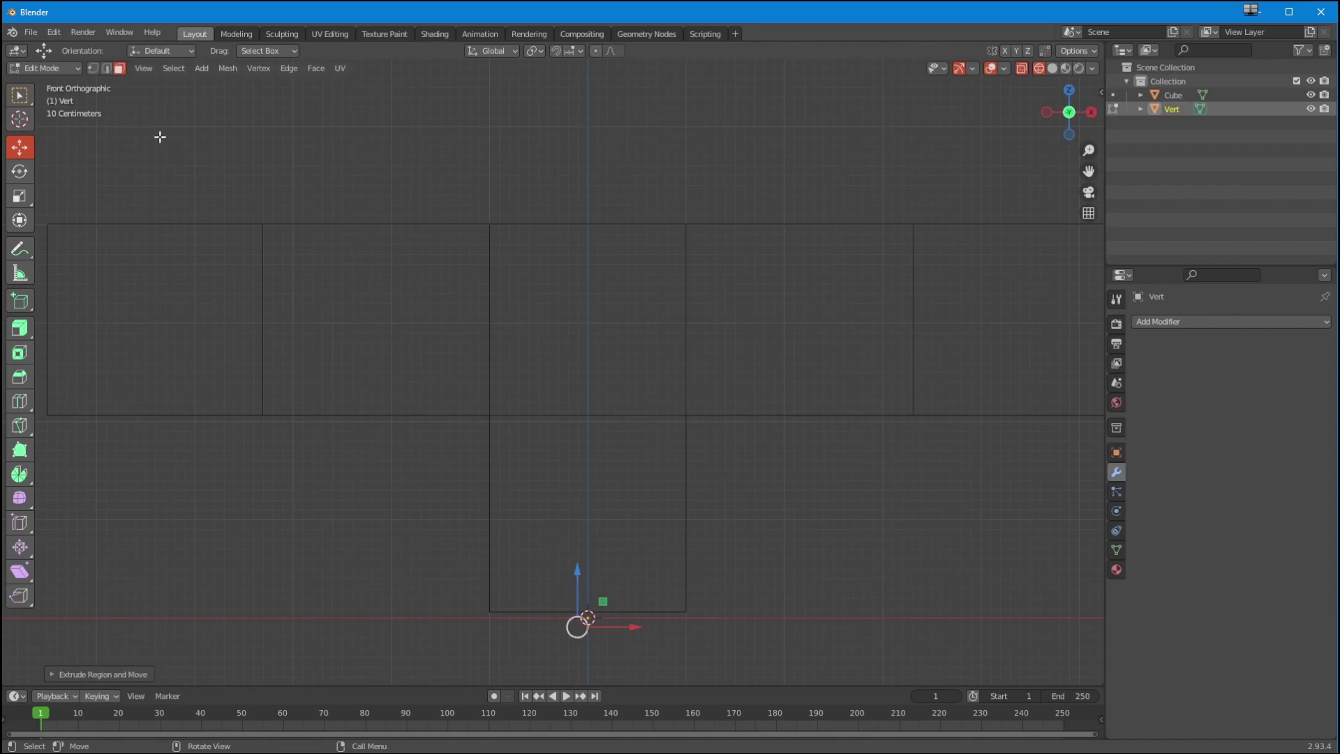
key("alt+a")
middle_click_drag(652, 440, 516, 525)
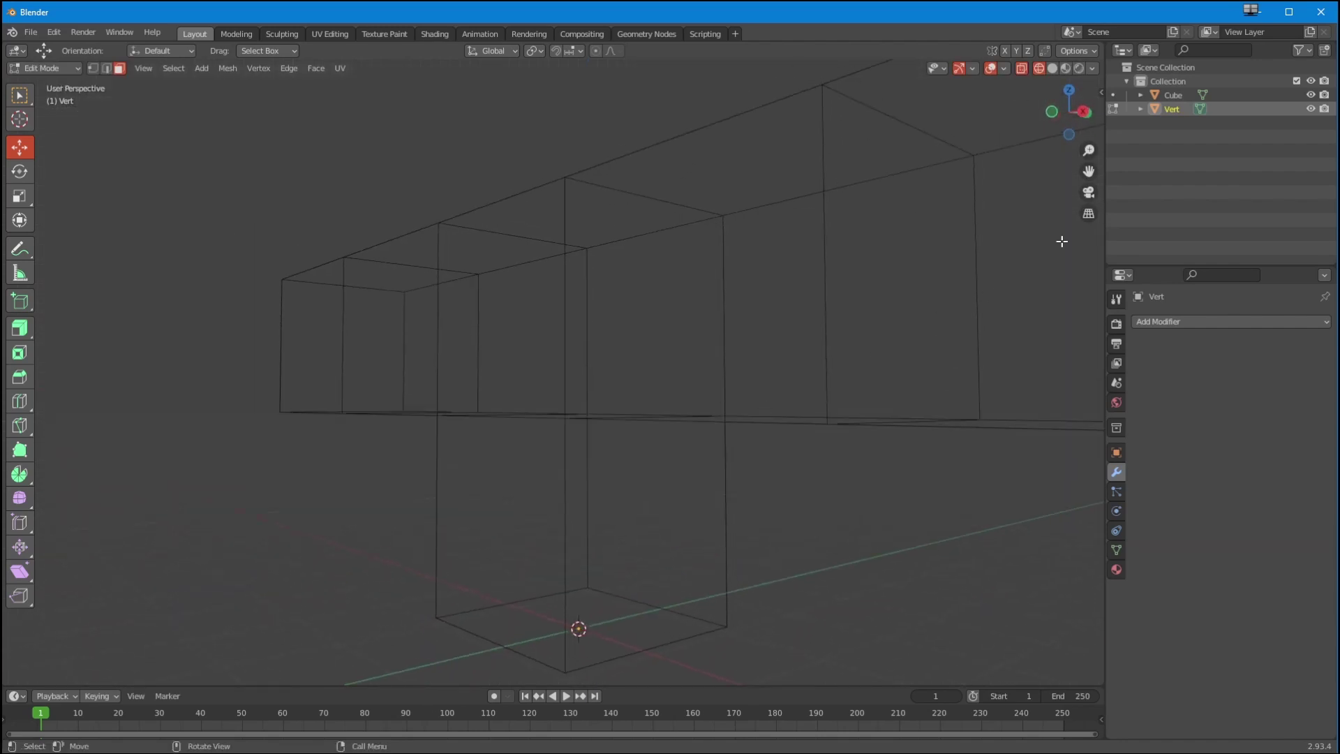
- Pick the Vert mesh data in the Outliner and select its vertex at the origin in Vertex mode
left_click(1140, 109)
left_click(1185, 123)
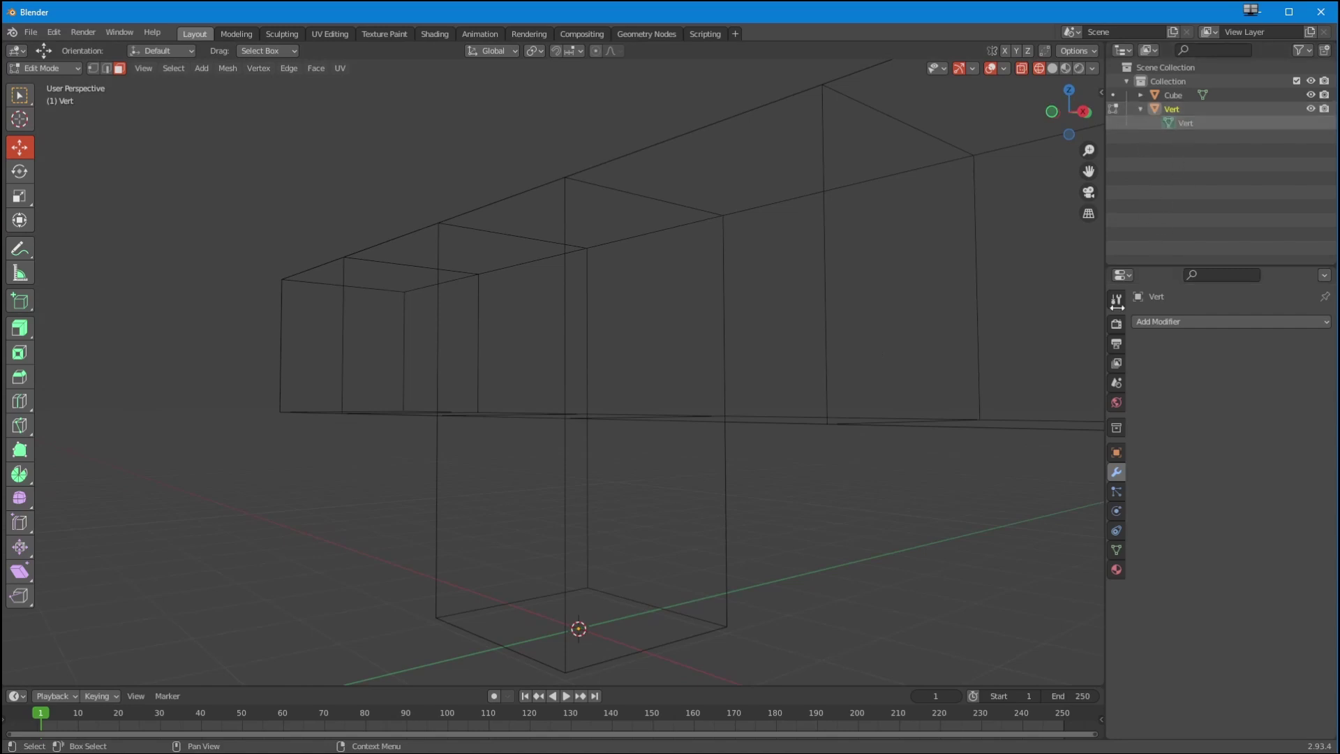
left_click(93, 68)
left_click(576, 629)
middle_click_drag(568, 634, 471, 553)
left_click(463, 529)
left_click(512, 447)
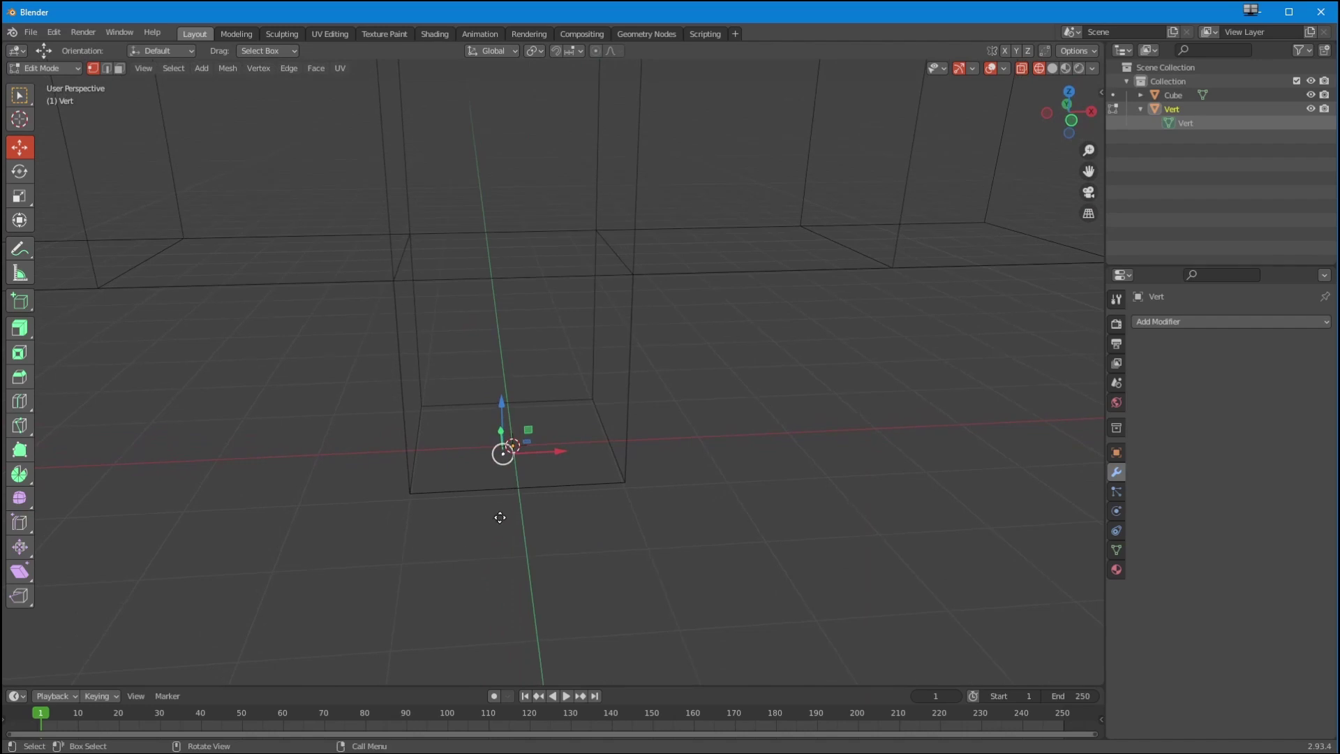
- Extrude the trunk upward from the origin, ending in a short vertical tip at upper right
key("e")
left_click(497, 475)
middle_click_drag(496, 475, 487, 443)
key("KP_1")
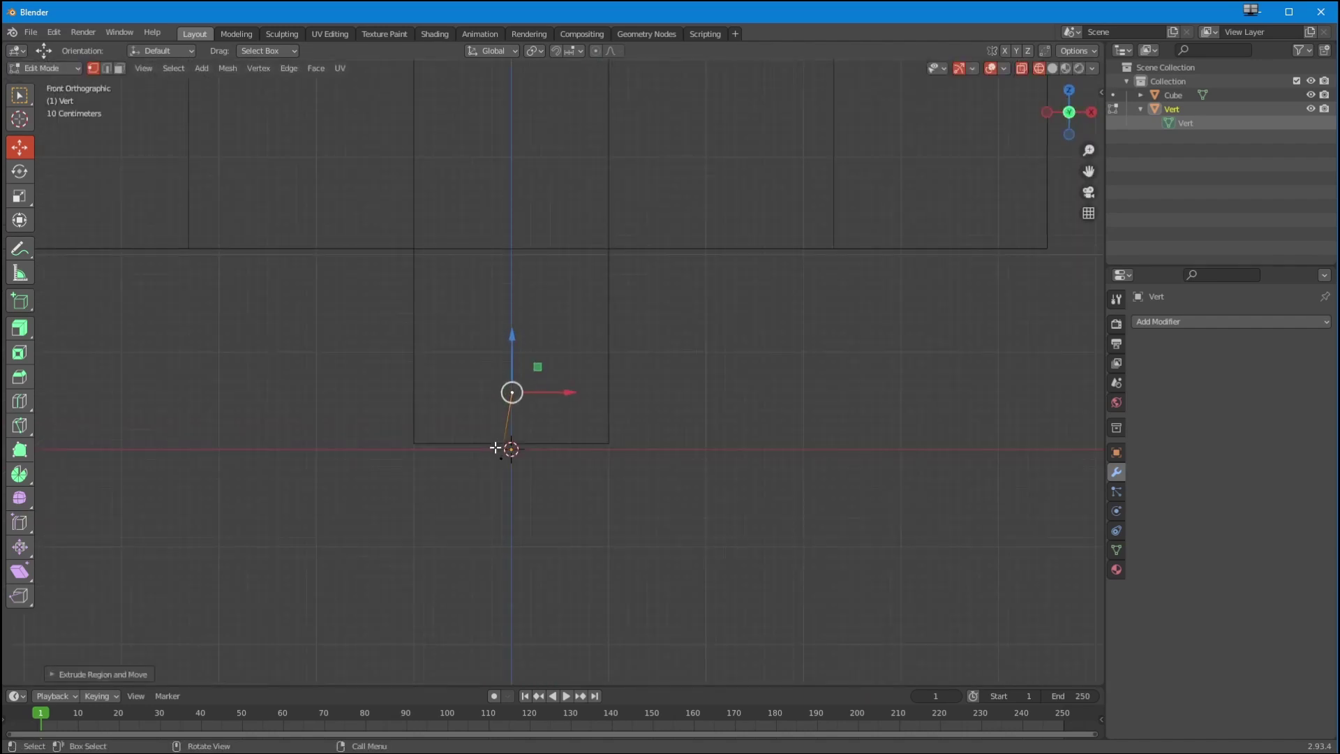
key("e")
left_click(489, 366)
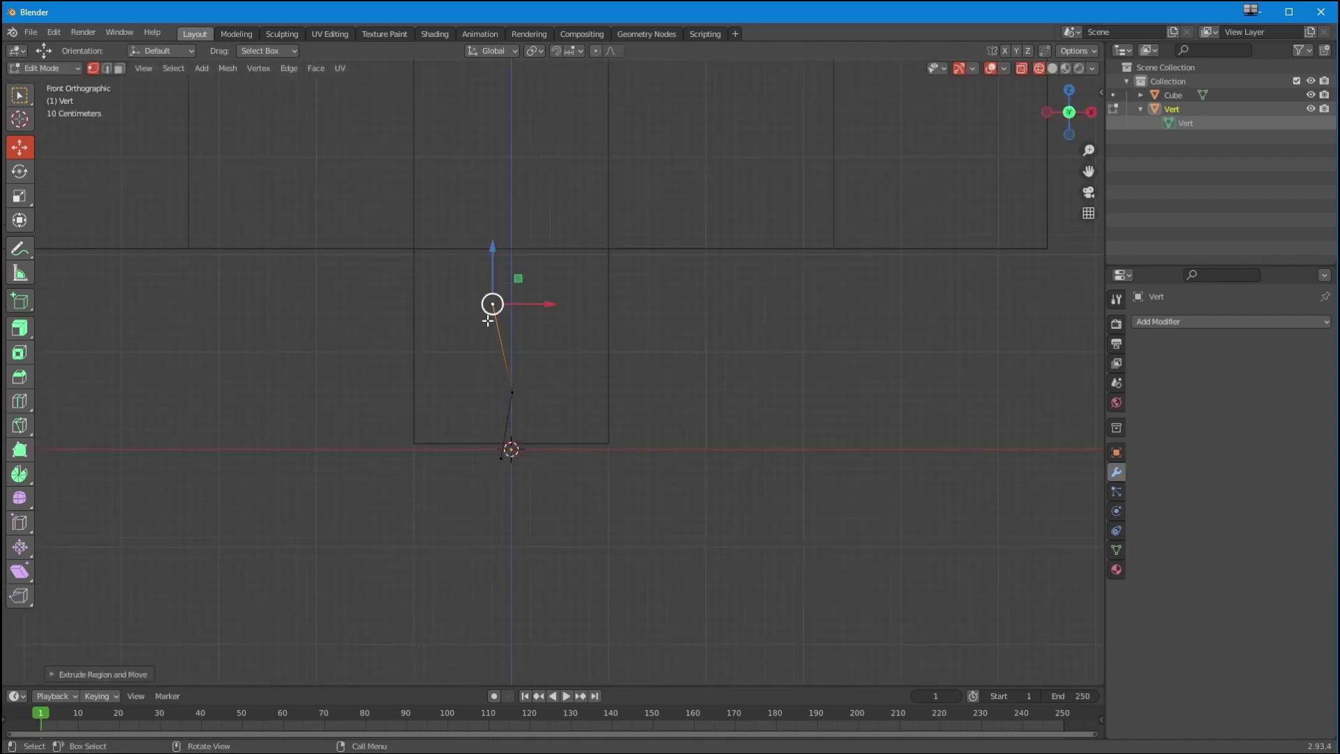
key("e")
left_click(513, 229)
key("e")
left_click(560, 195)
key("e")
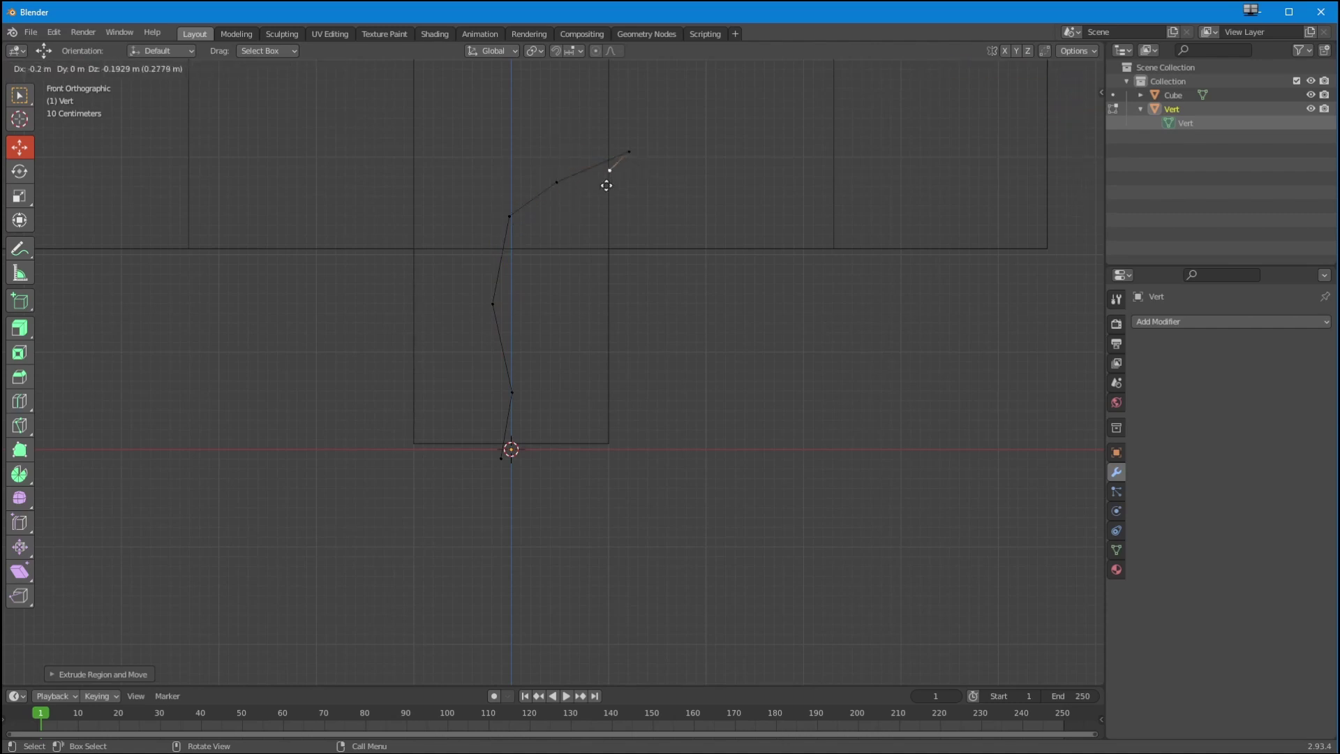
key("z")
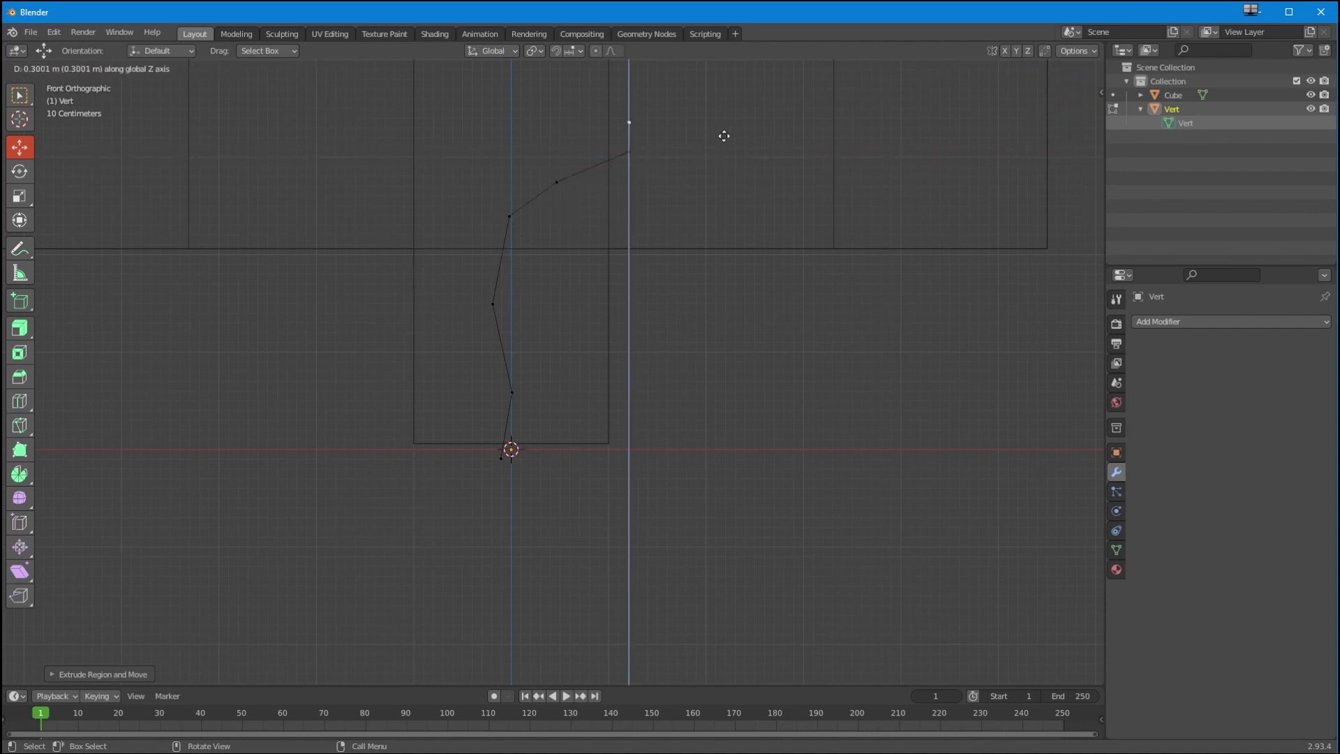
left_click(725, 168)
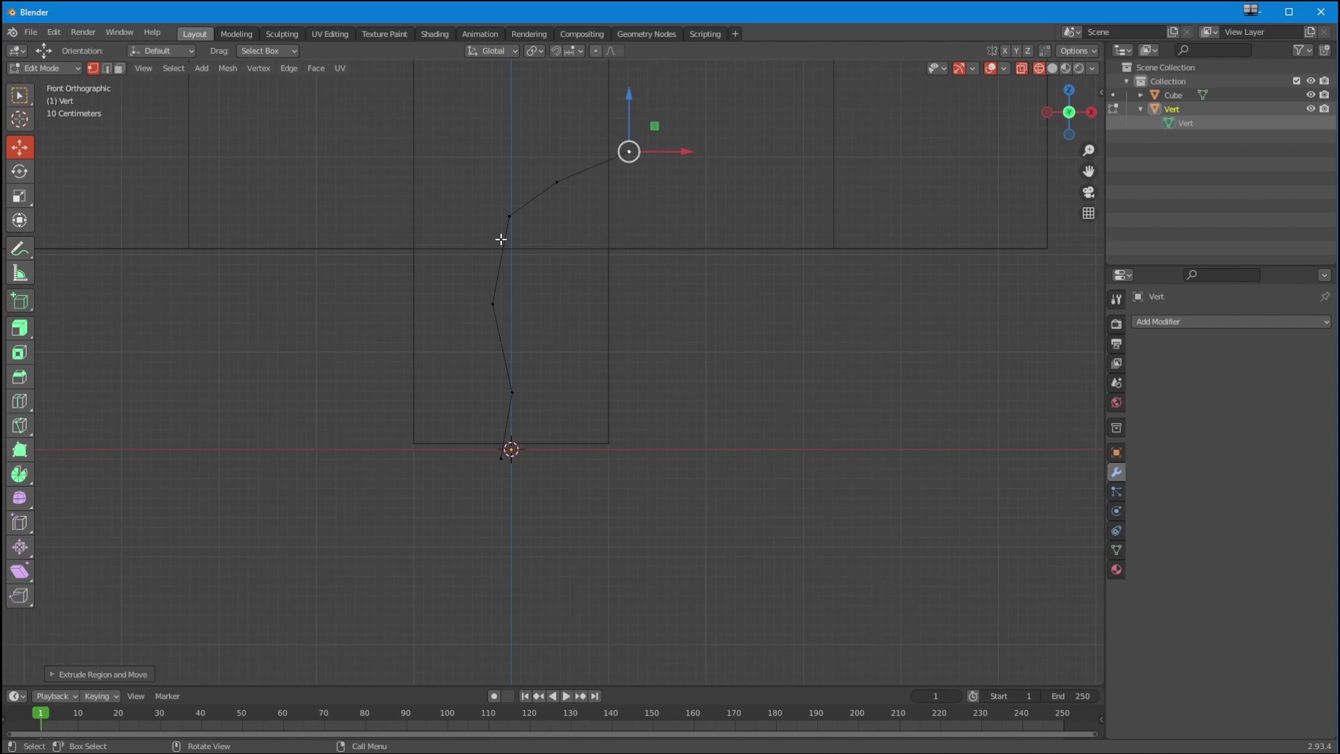
scroll(494, 252, "down", 1)
middle_click_drag(493, 251, 473, 326, "shift")
- Extrude a left branch from the trunk's fork vertex, several vertices outward
left_click(509, 216)
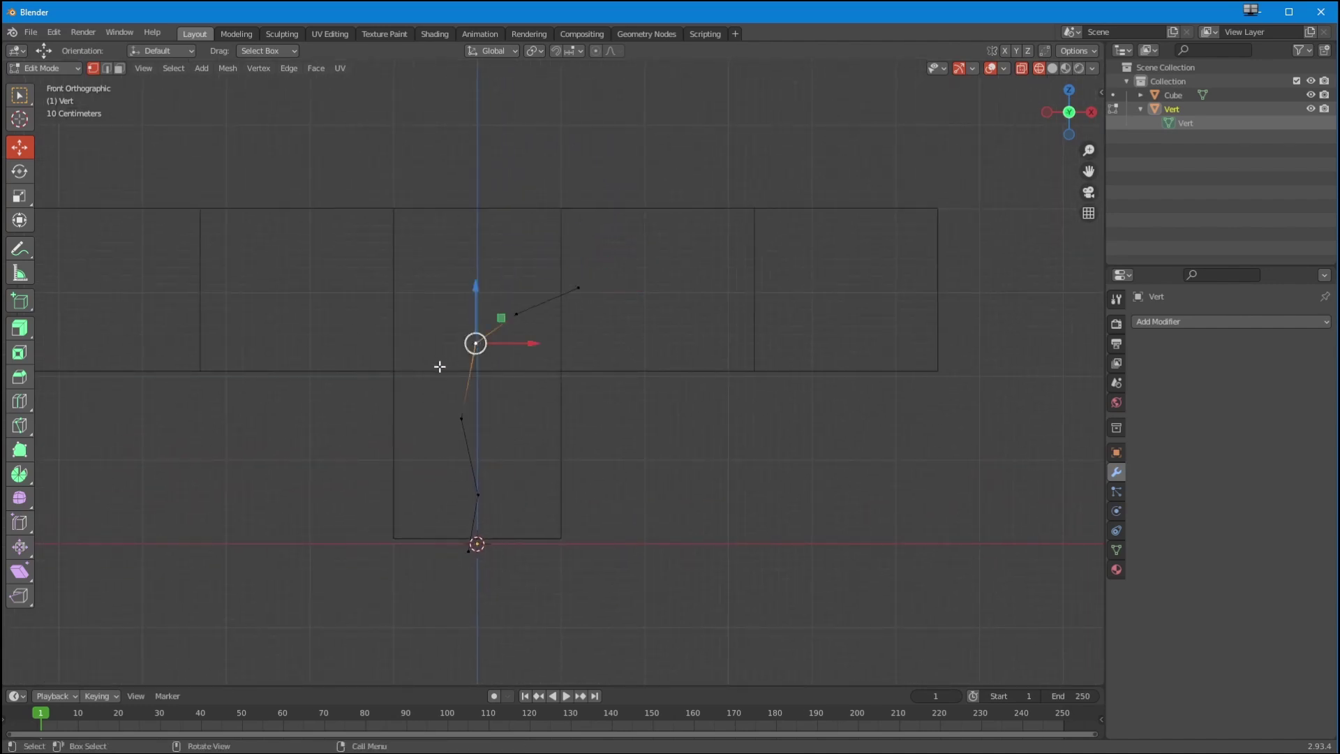
key("e")
left_click(334, 321)
key("e")
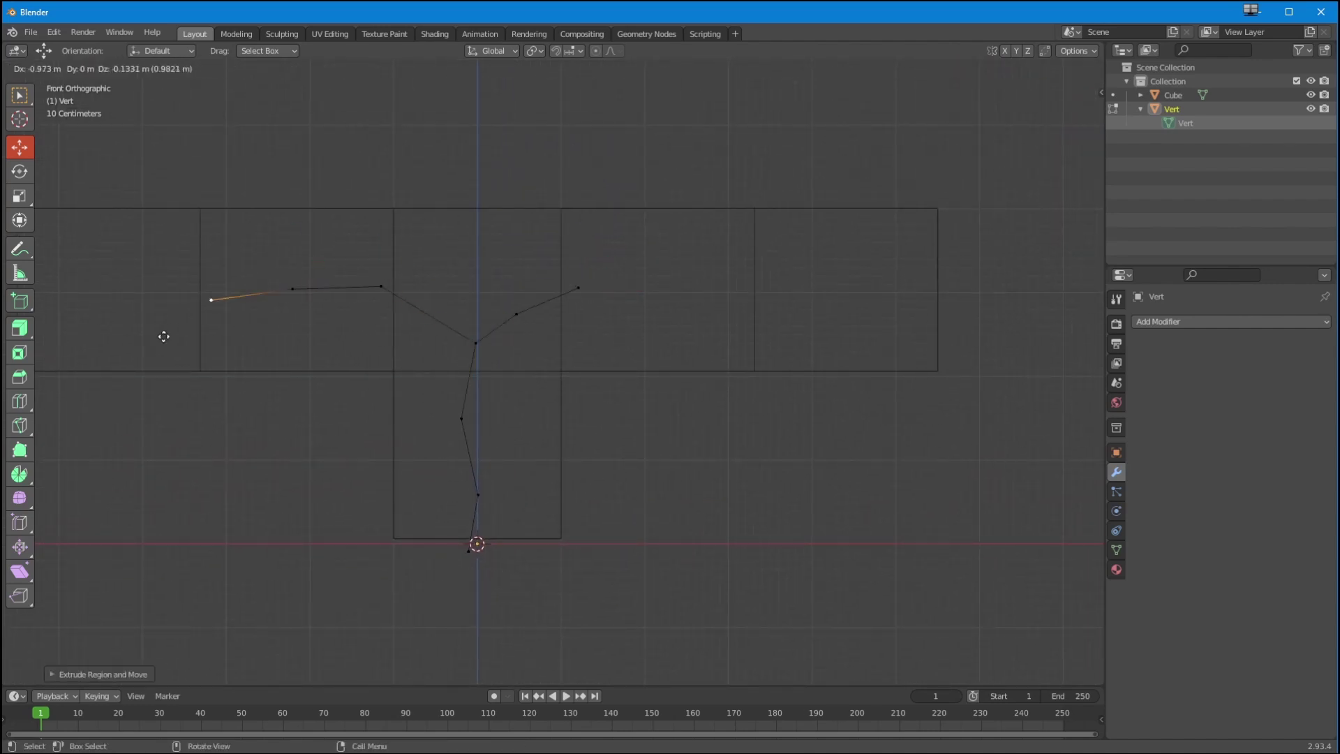
left_click(155, 353)
scroll(155, 353, "down", 1)
middle_click_drag(155, 353, 289, 387, "shift")
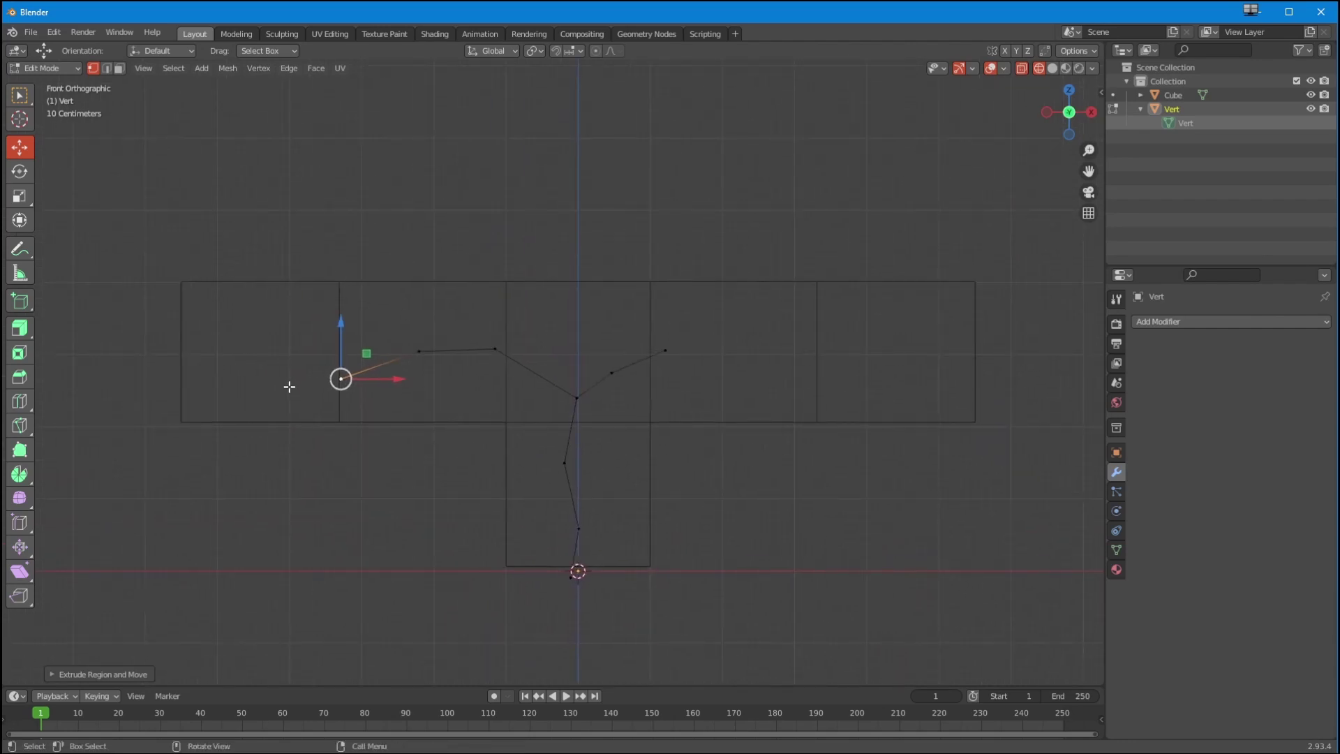
key("e")
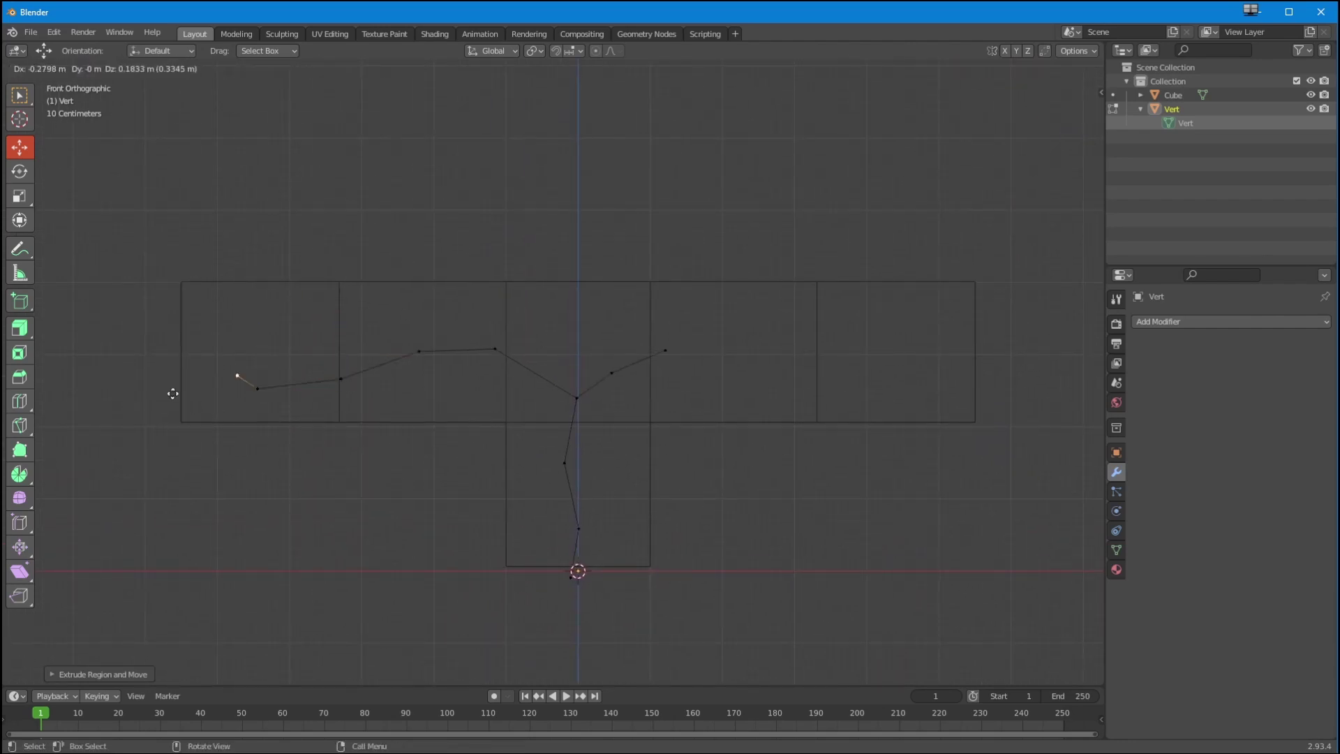
left_click(112, 380)
key("e")
left_click(216, 299)
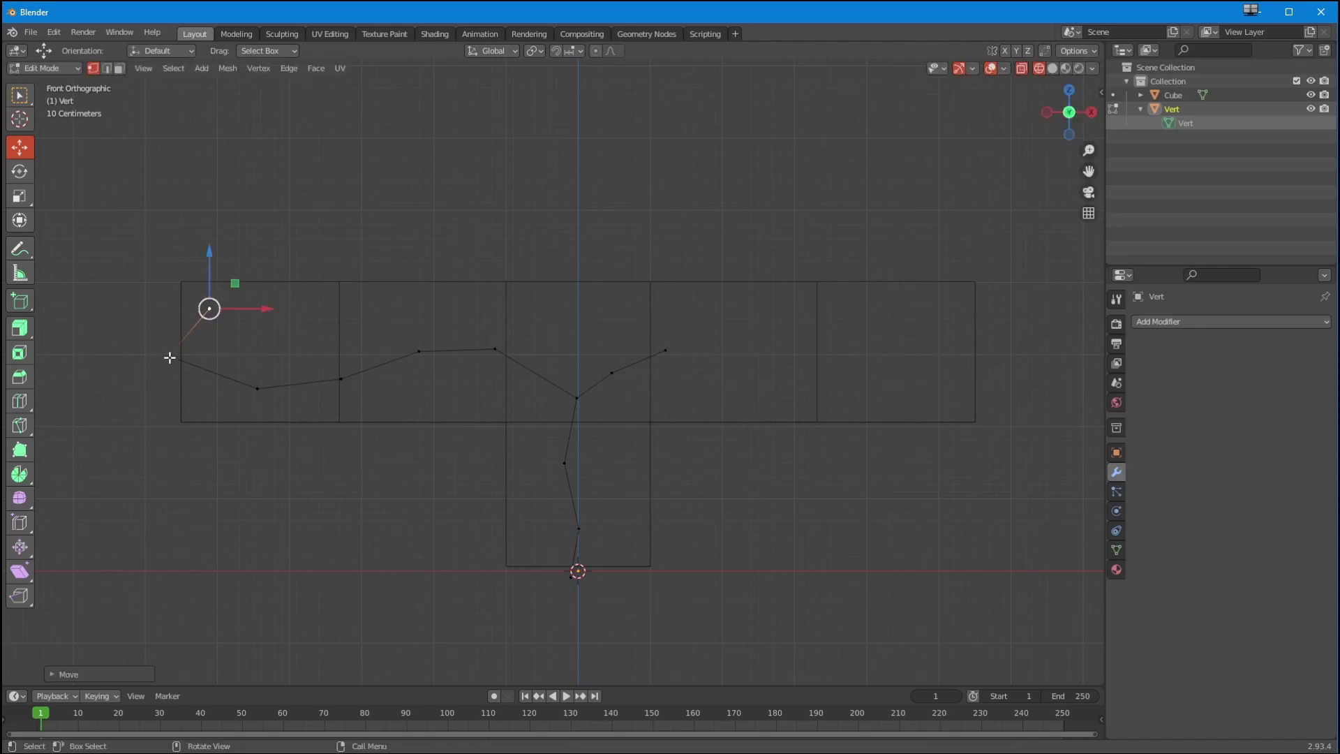
key("ctrl+z")
left_click_drag(174, 363, 220, 377)
- Add a two-vertex side twig off an inner vertex of the left branch
left_click(418, 351)
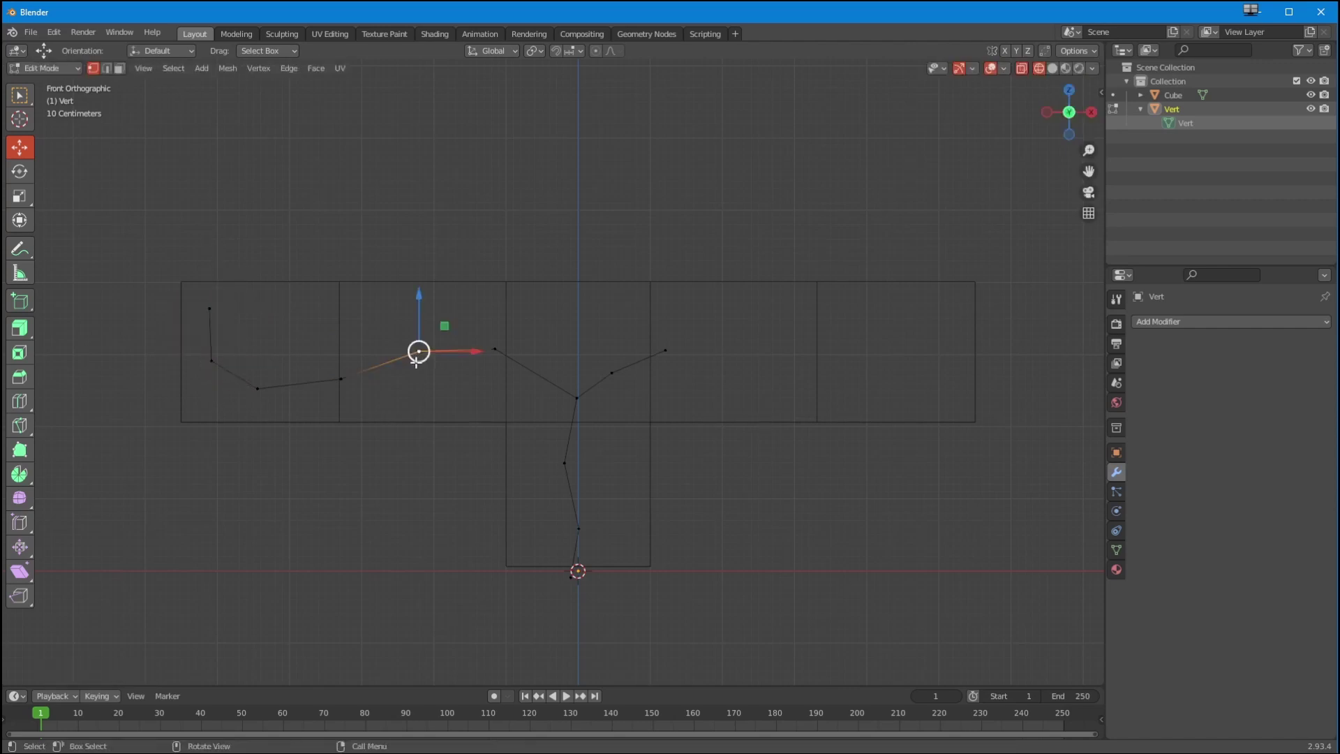
key("g")
left_click(343, 329)
key("e")
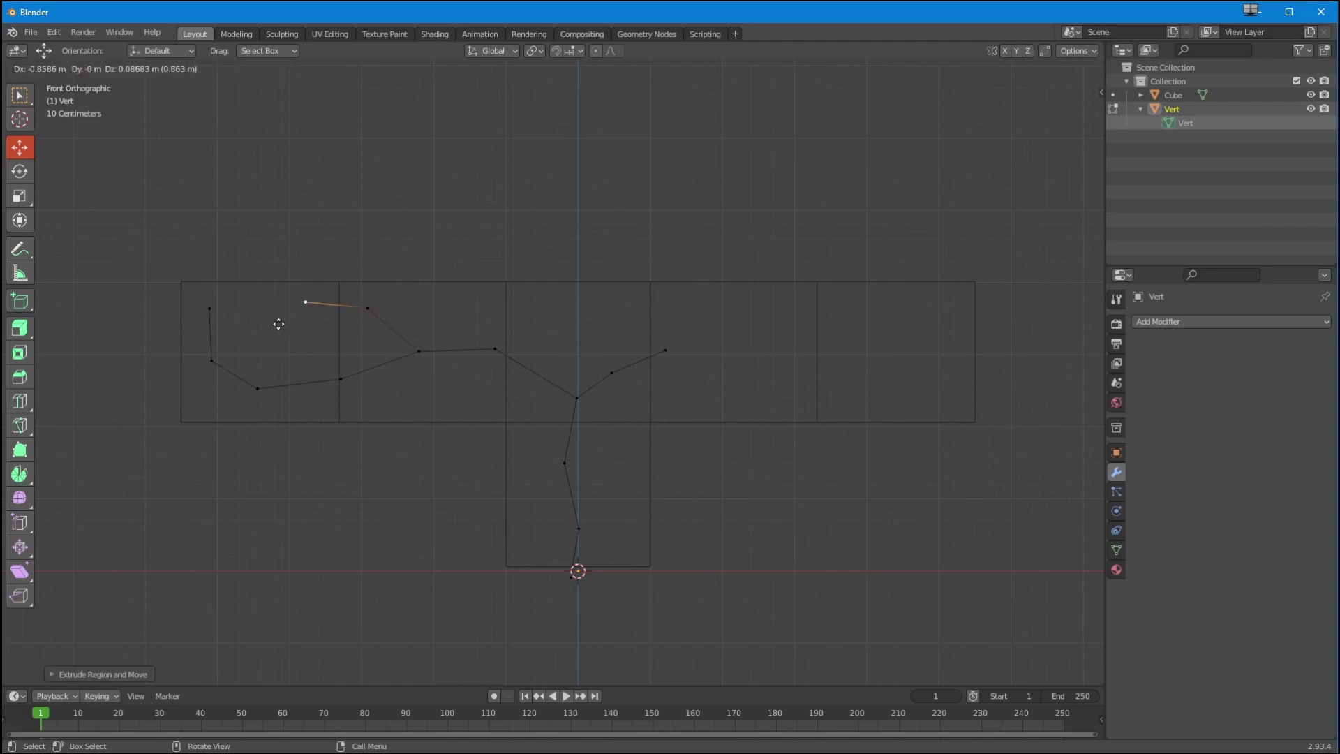
left_click(278, 320)
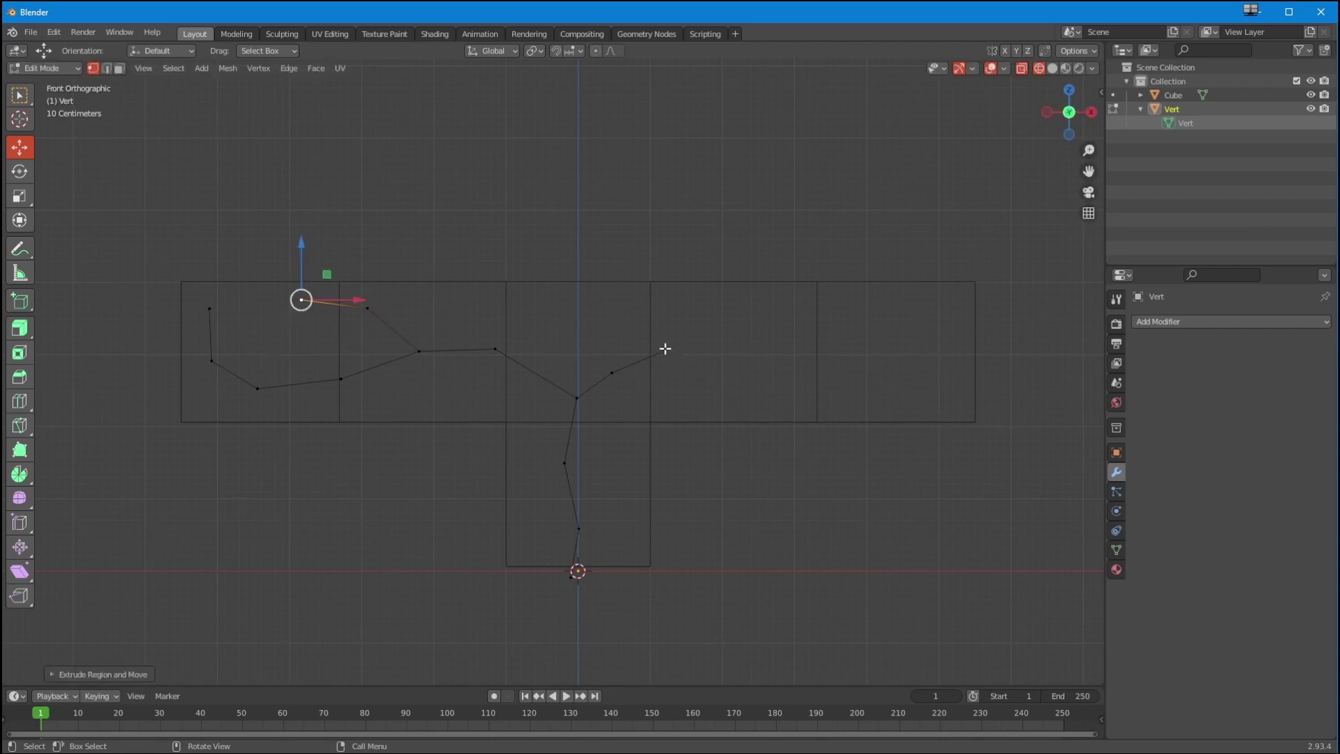
- Extend the right branch outward with four more vertices, its tip sloping down-right
left_click(665, 349)
key("e")
left_click(750, 391)
key("e")
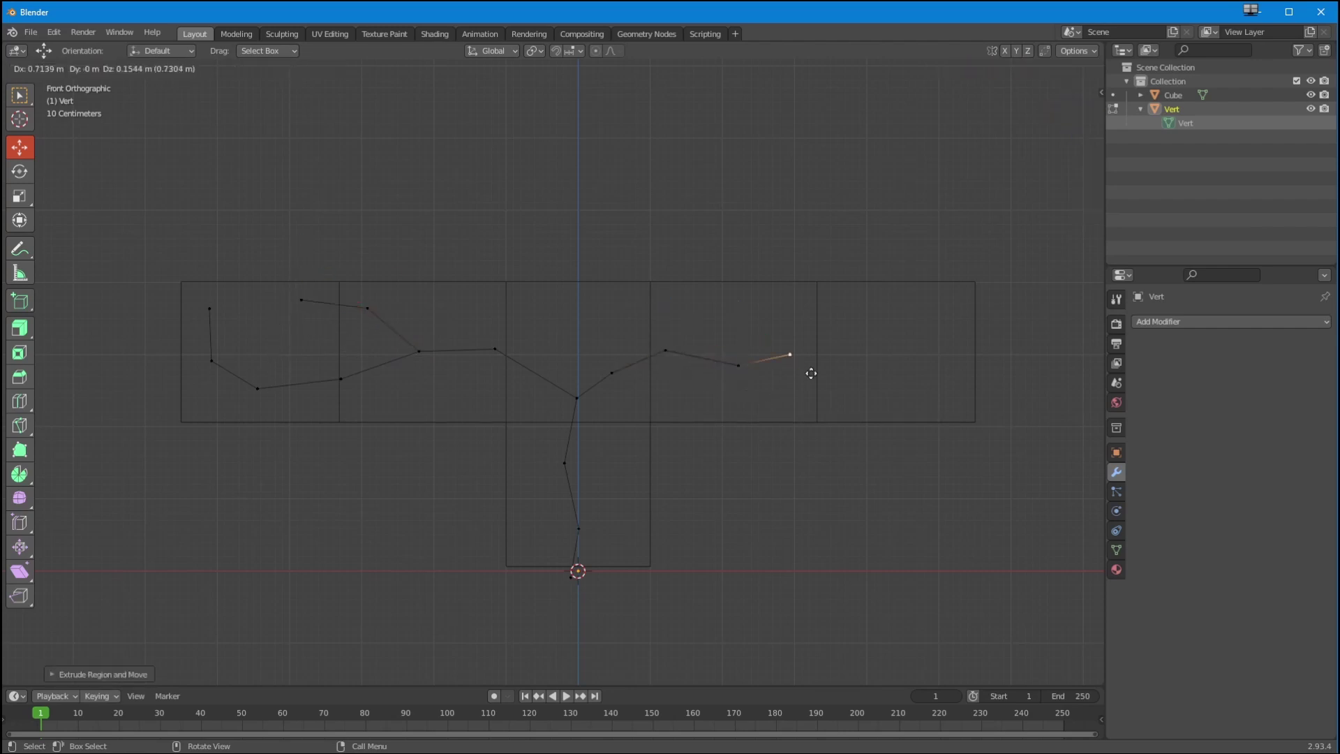
left_click(803, 347)
key("e")
left_click(878, 327)
key("e")
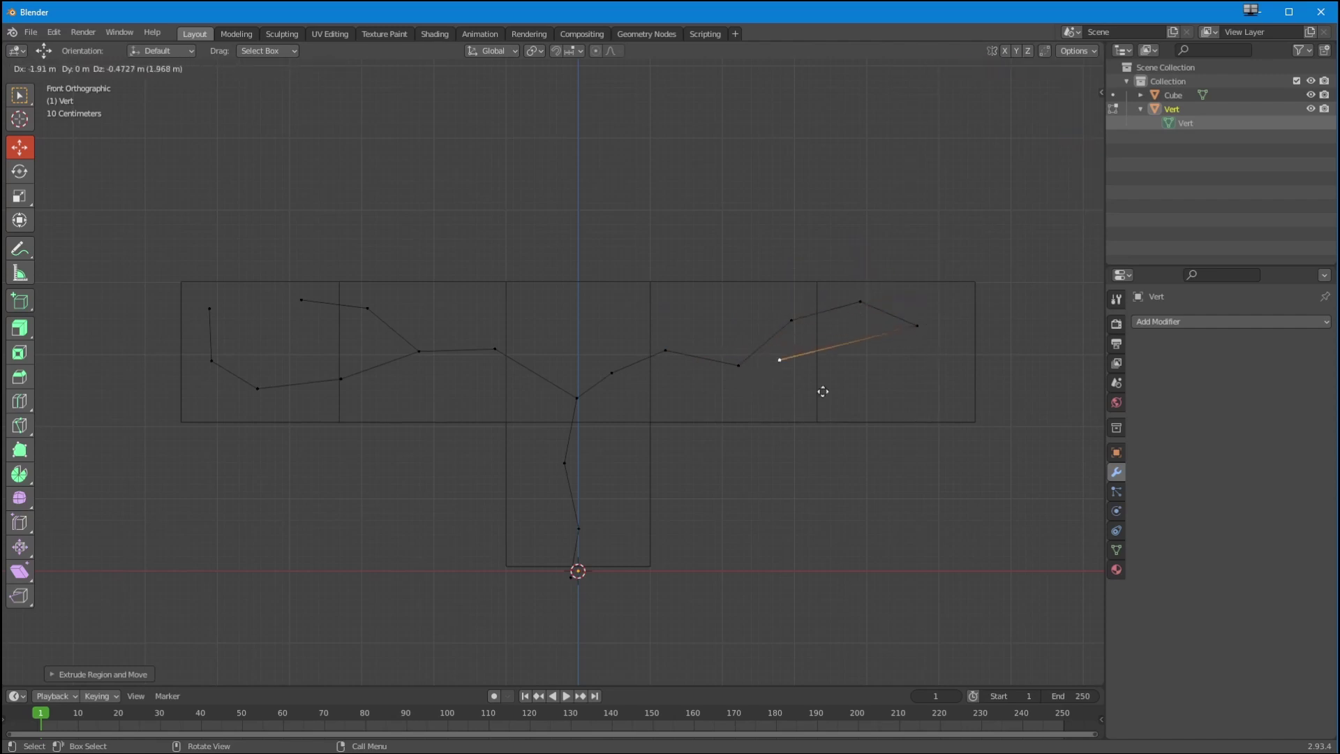
left_click(937, 353)
- Extrude a second, lower right-hand branch of three vertices, then return to Object Mode
left_click(741, 366)
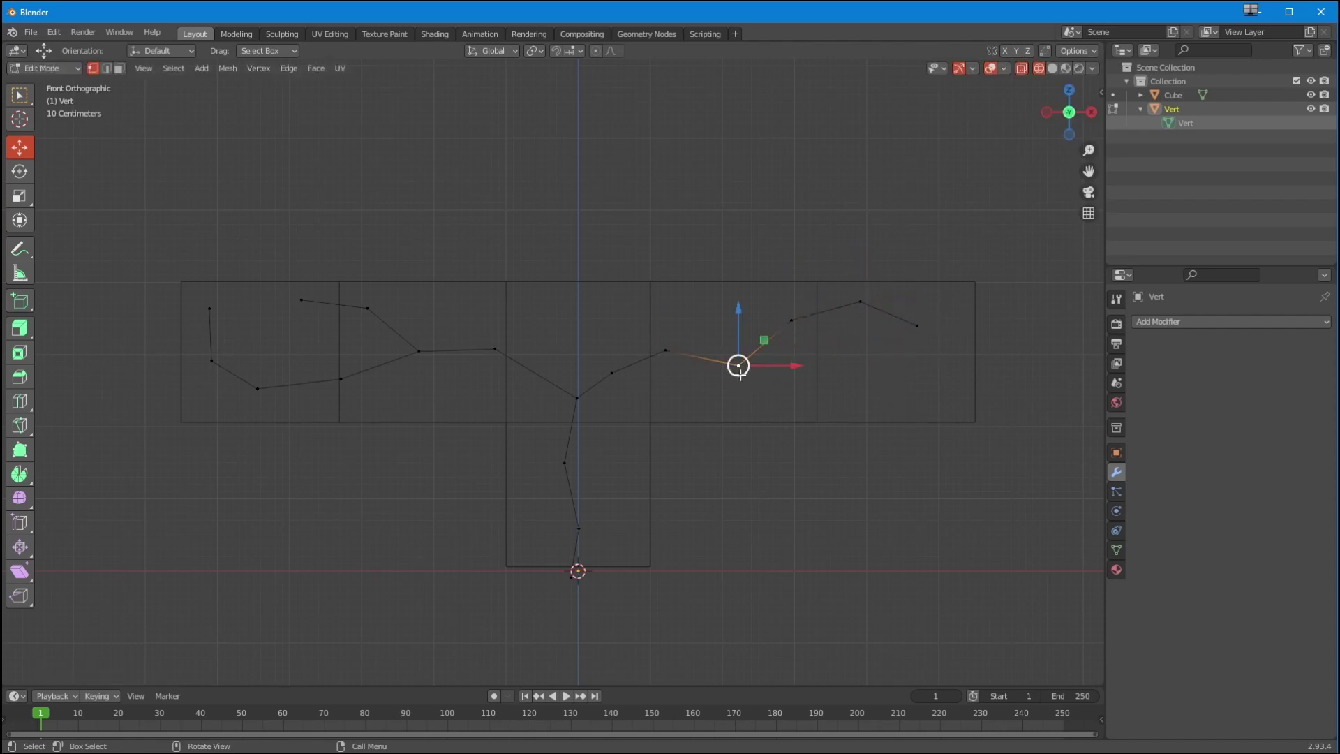
key("e")
left_click(831, 417)
key("e")
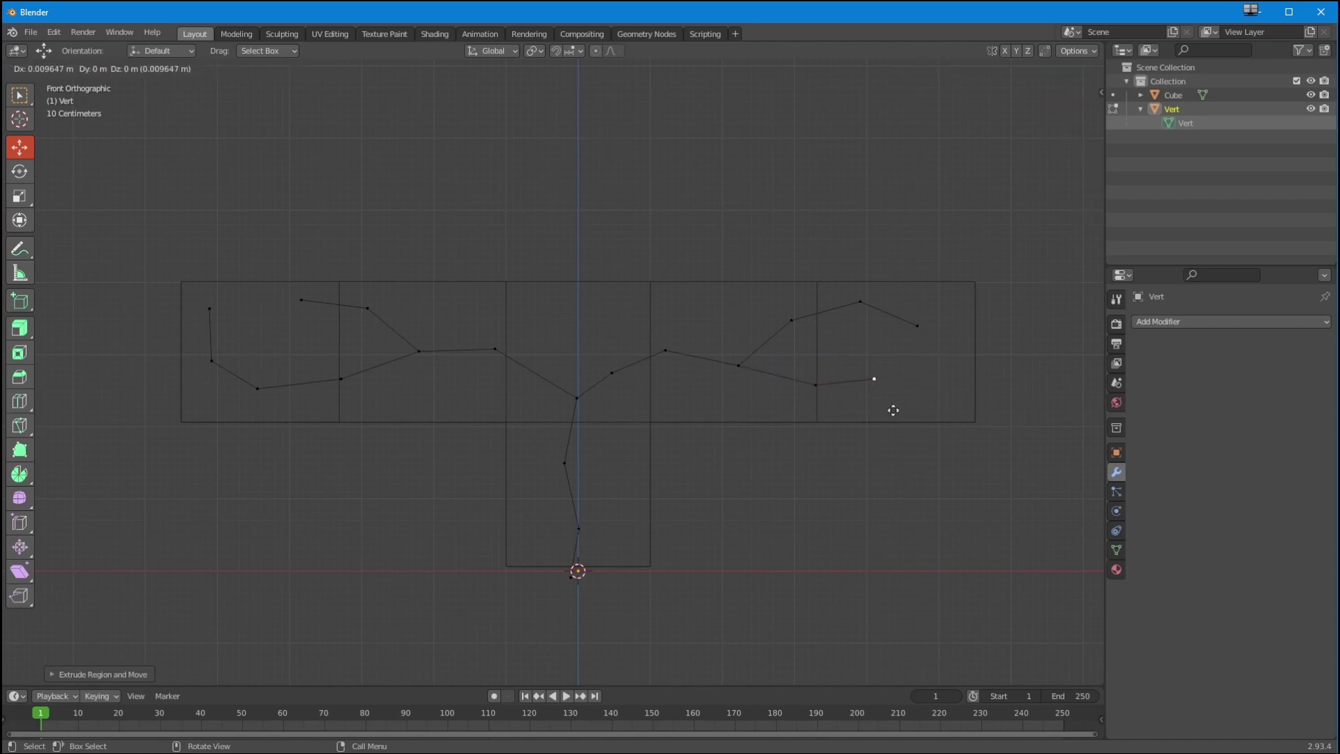
left_click(891, 411)
key("e")
left_click(950, 424)
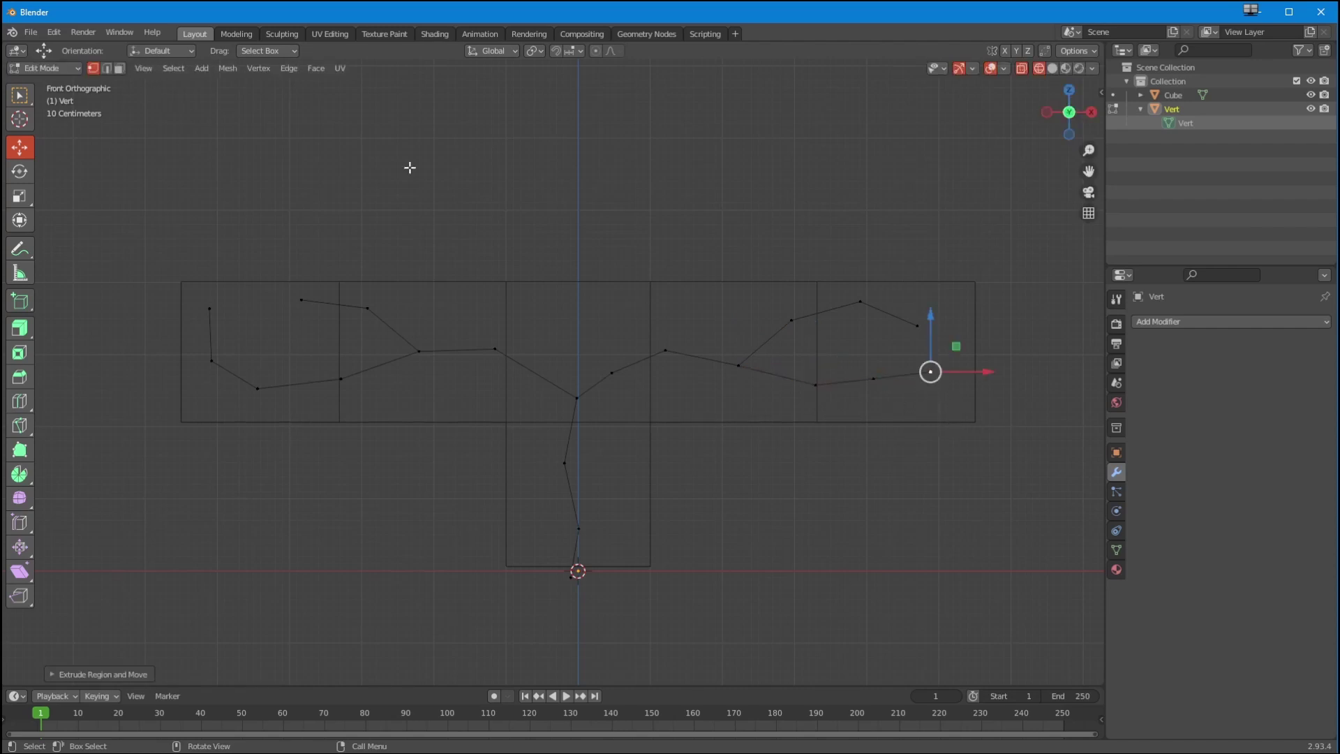
left_click(44, 68)
left_click(40, 85)
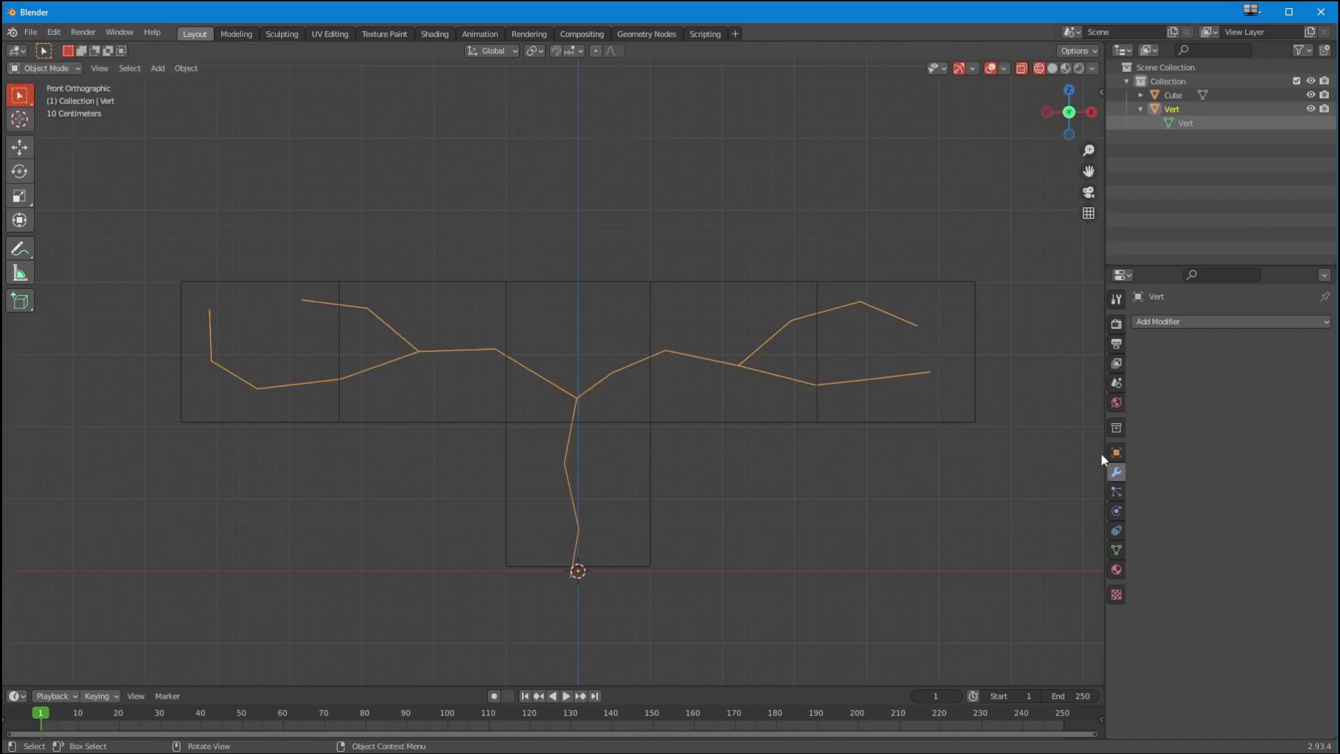
- Add a Skin modifier to Vert and orbit around the resulting boxy tubes
left_click(1137, 321)
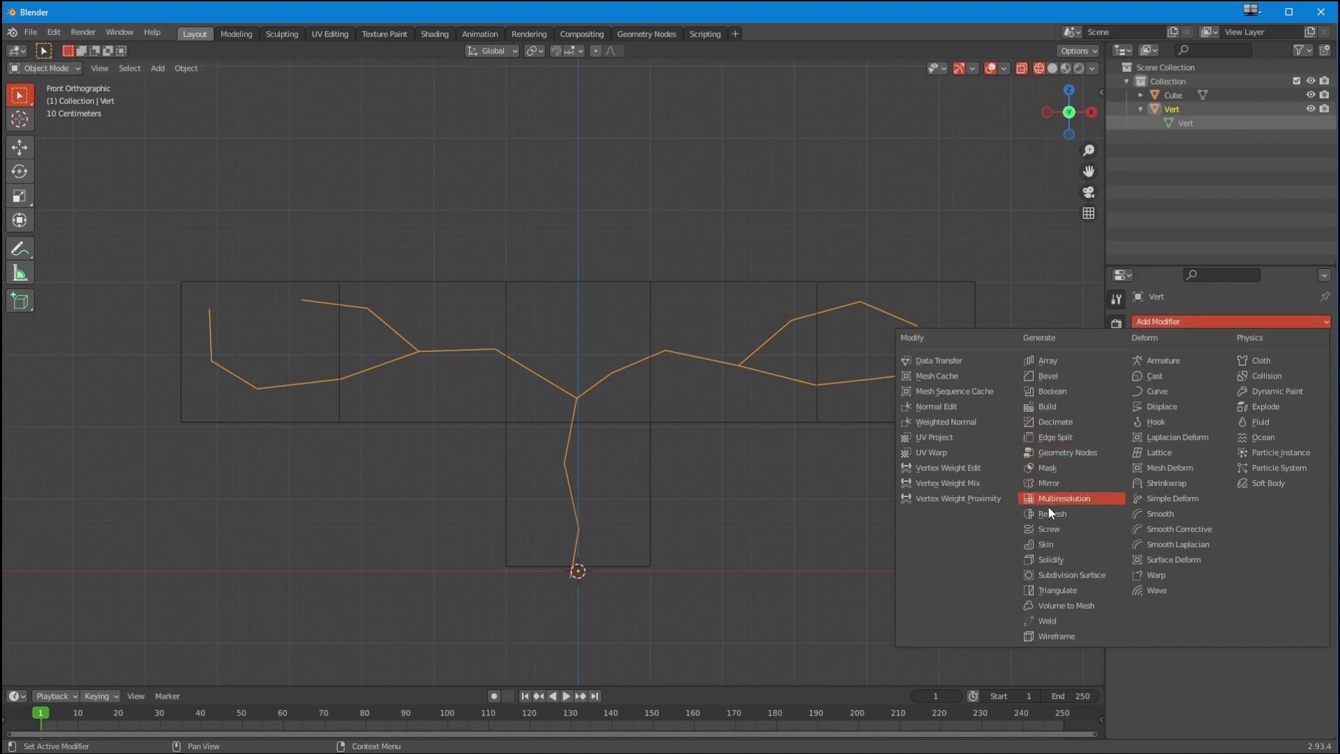
left_click(1046, 545)
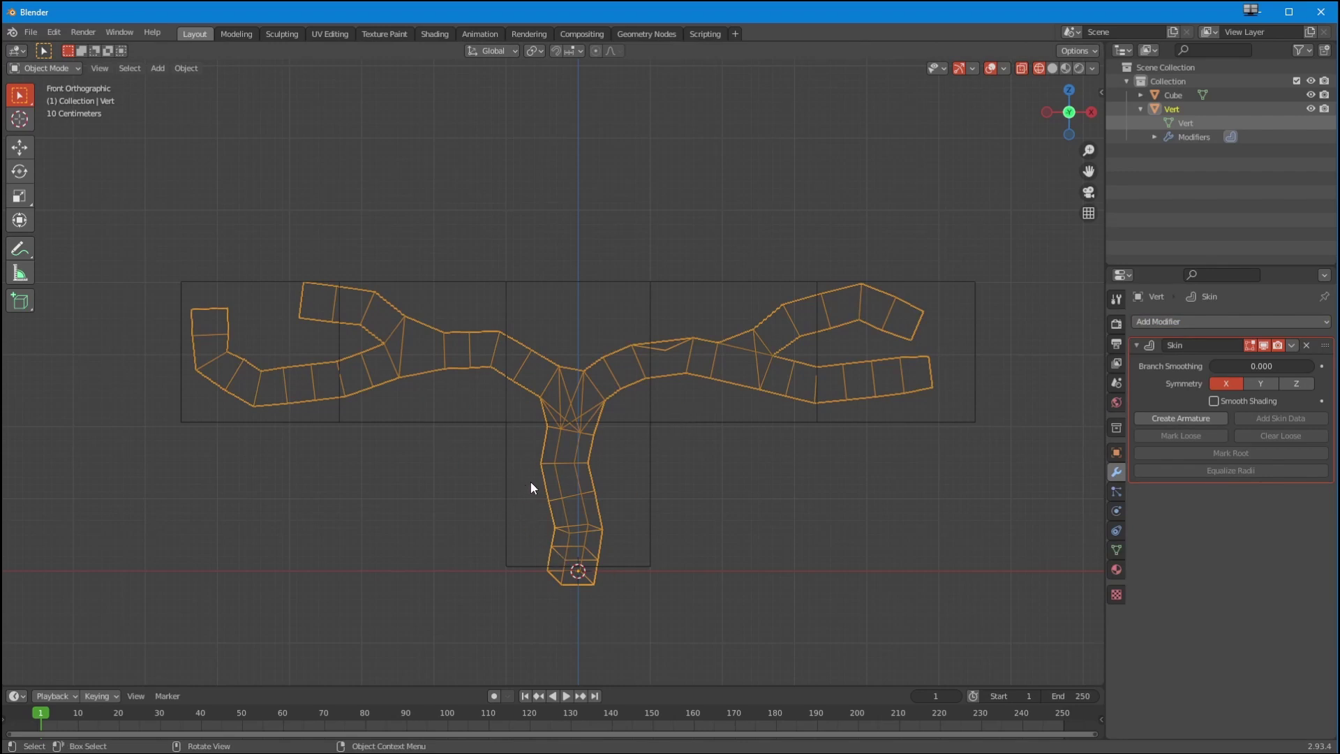
middle_click_drag(534, 405, 588, 417)
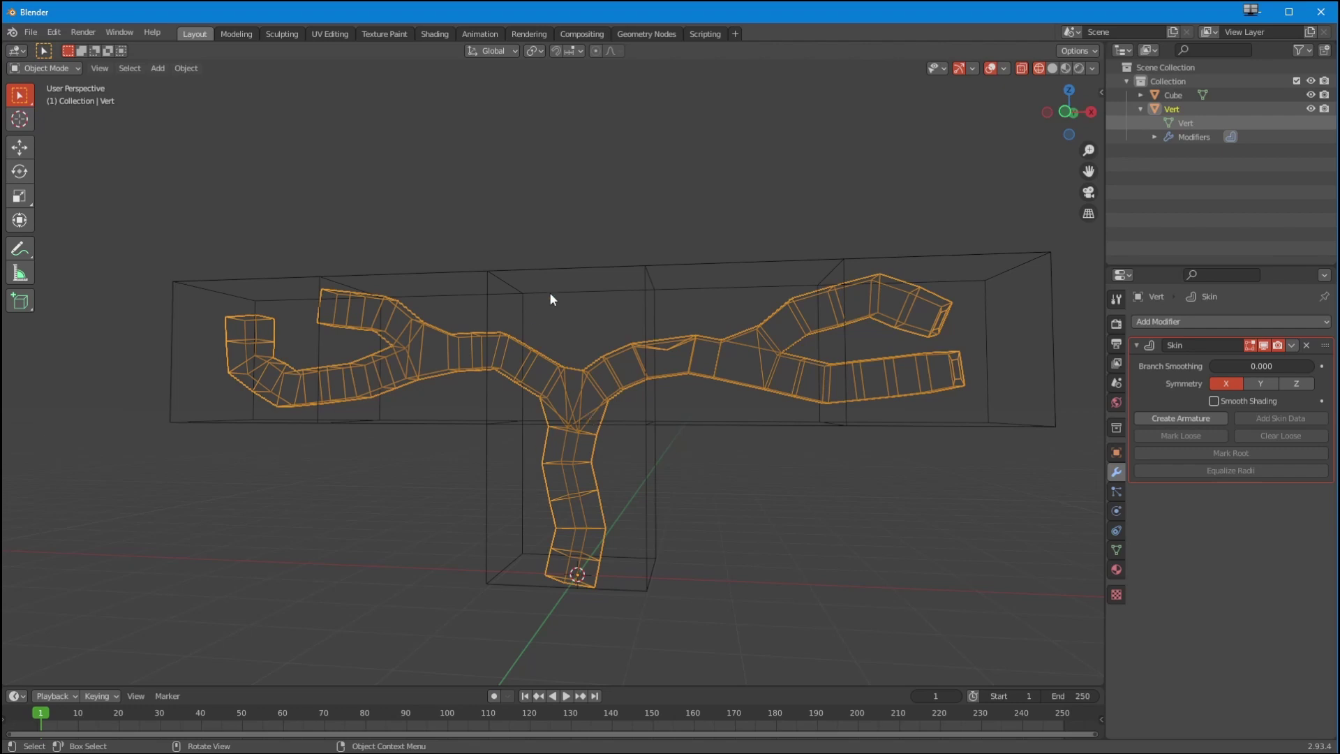
middle_click_drag(410, 442, 589, 517)
middle_click_drag(578, 434, 391, 326)
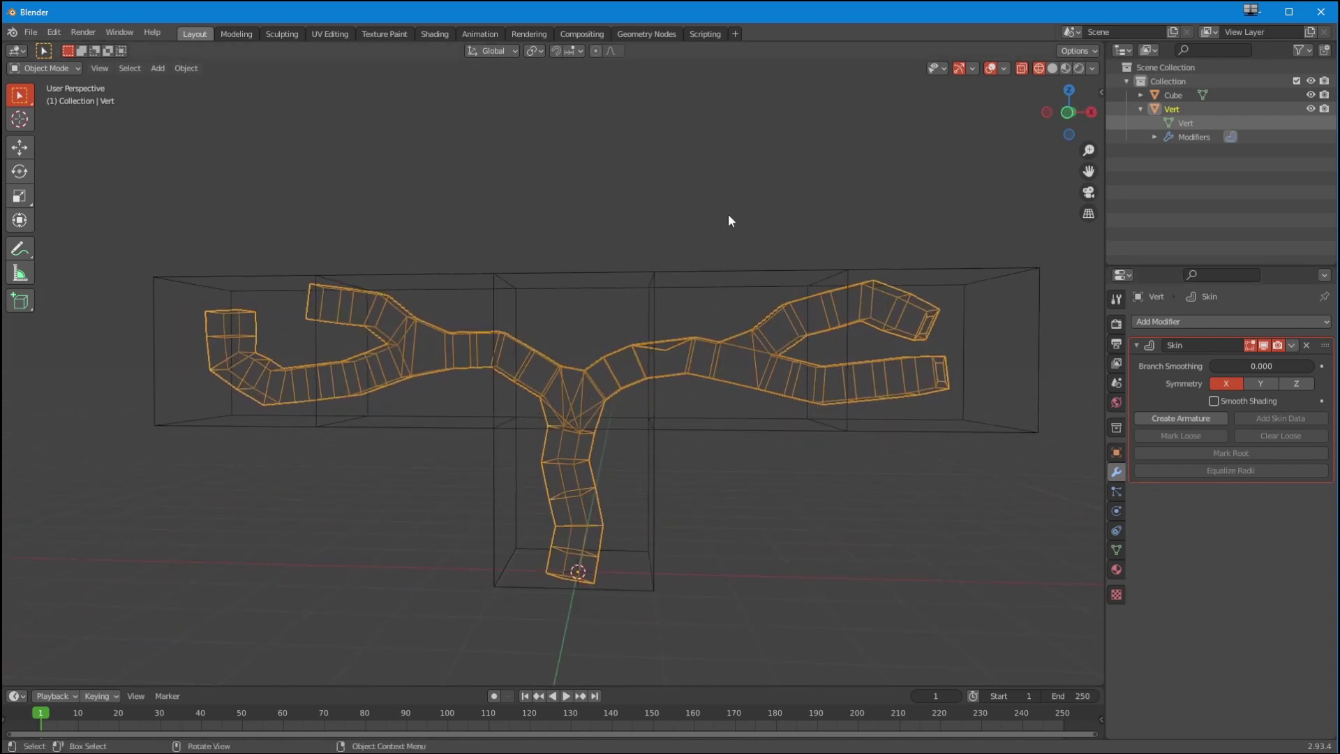
- In Edit Mode, select the four branch-end vertices and shrink their skin with Skin Resize
left_click(44, 68)
left_click(42, 99)
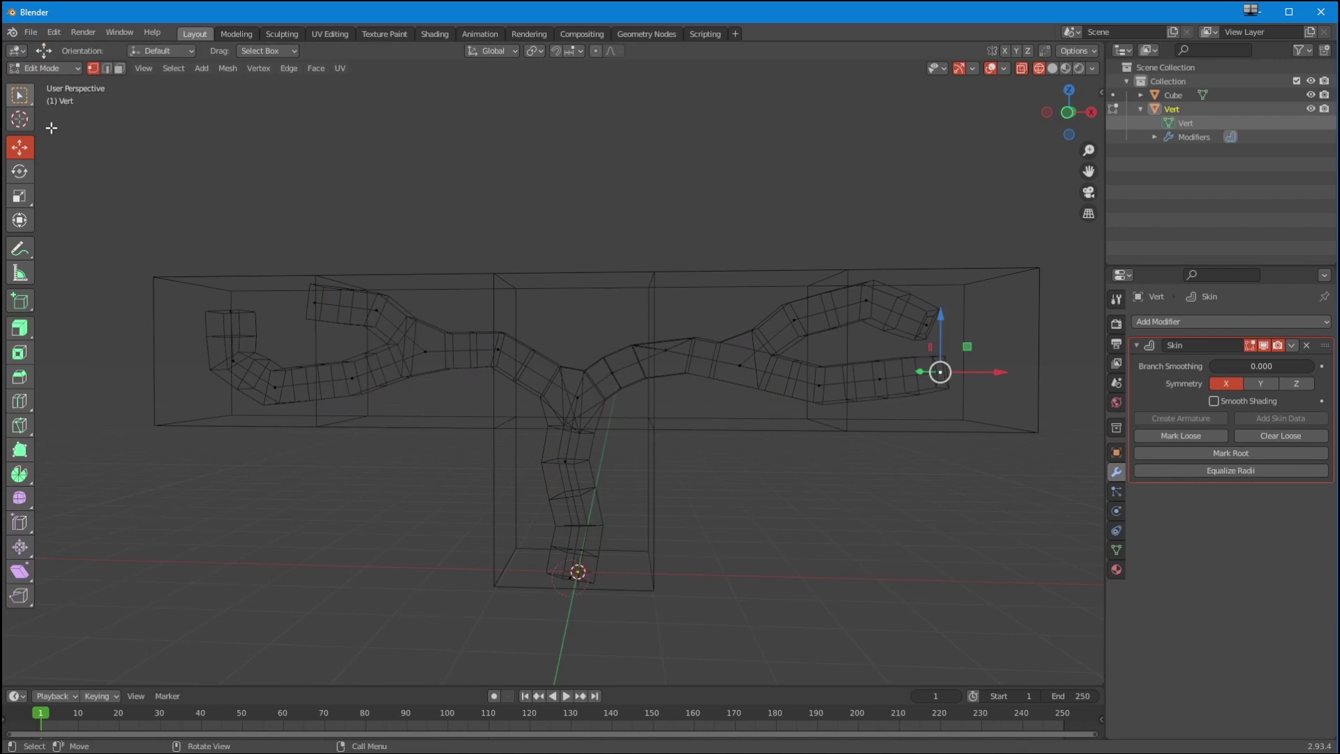
left_click_drag(280, 251, 349, 318)
left_click_drag(174, 296, 236, 324, "shift")
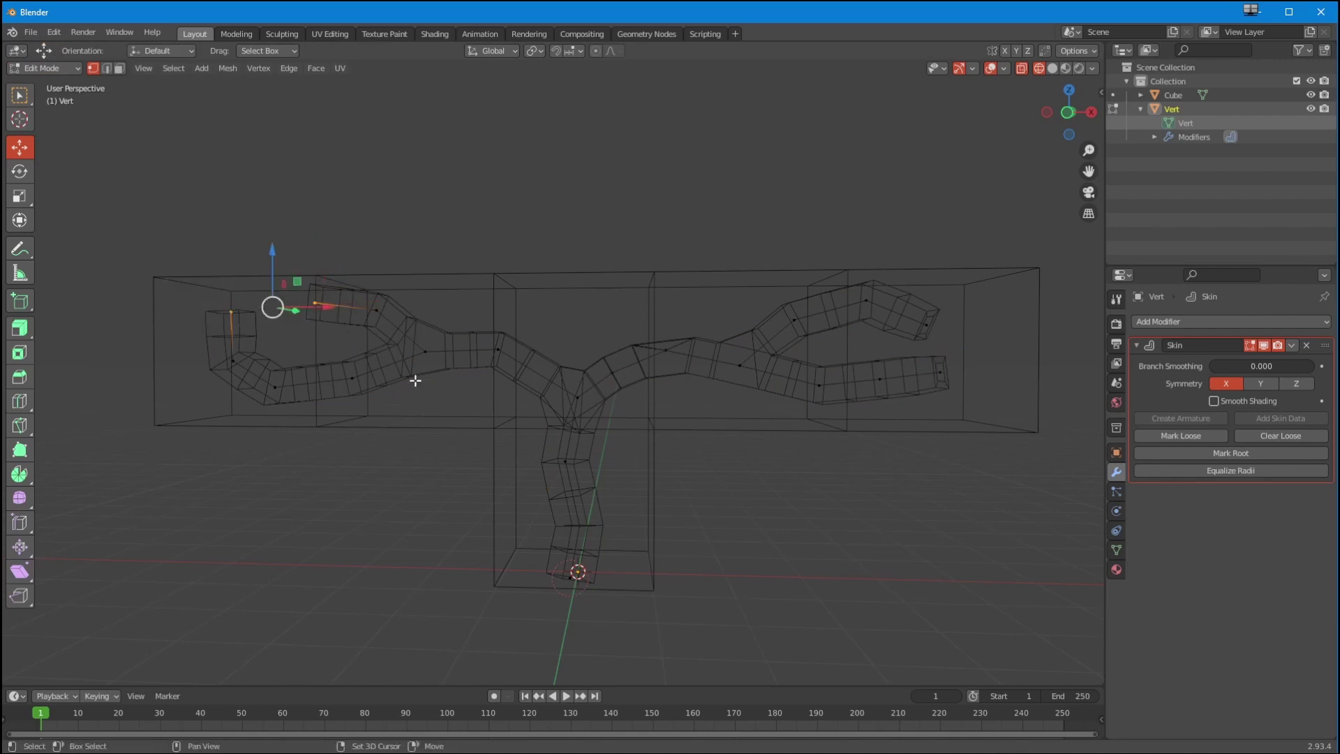
left_click_drag(951, 352, 936, 388, "shift")
left_click_drag(912, 291, 954, 346, "shift")
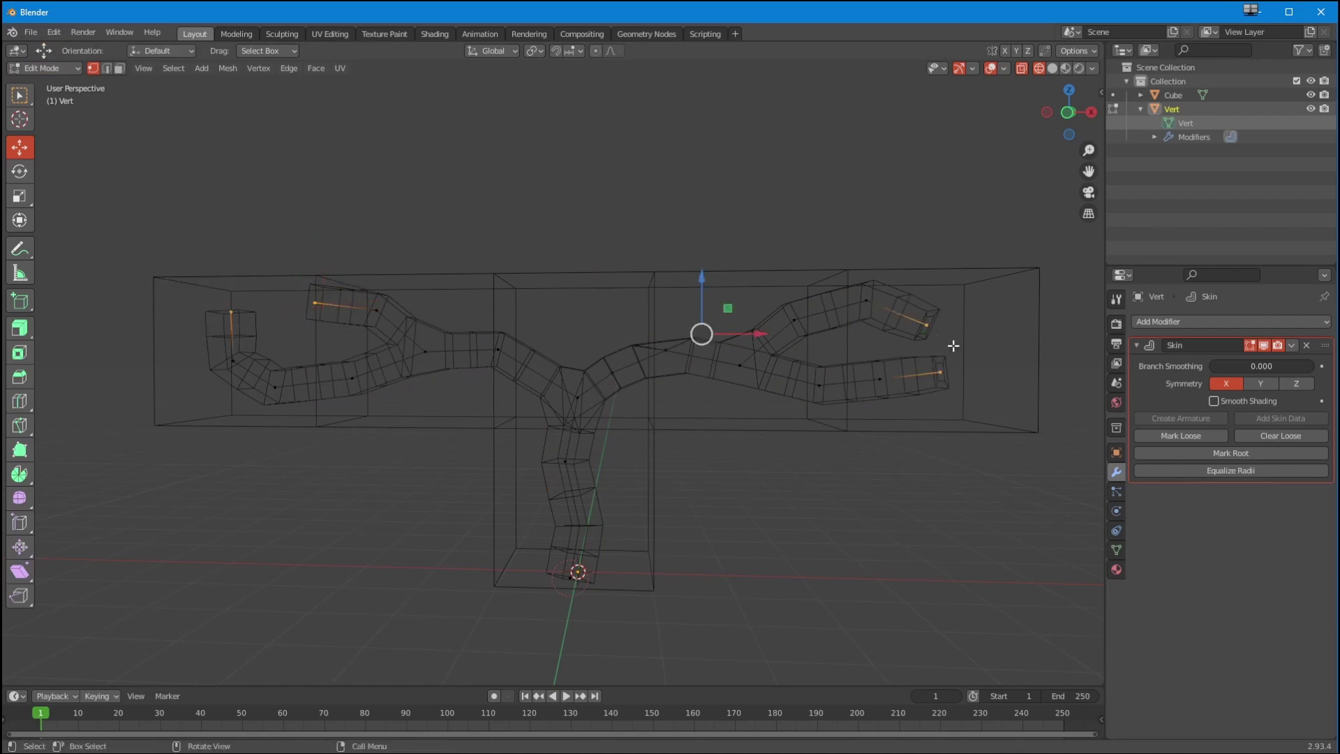
right_click(944, 351)
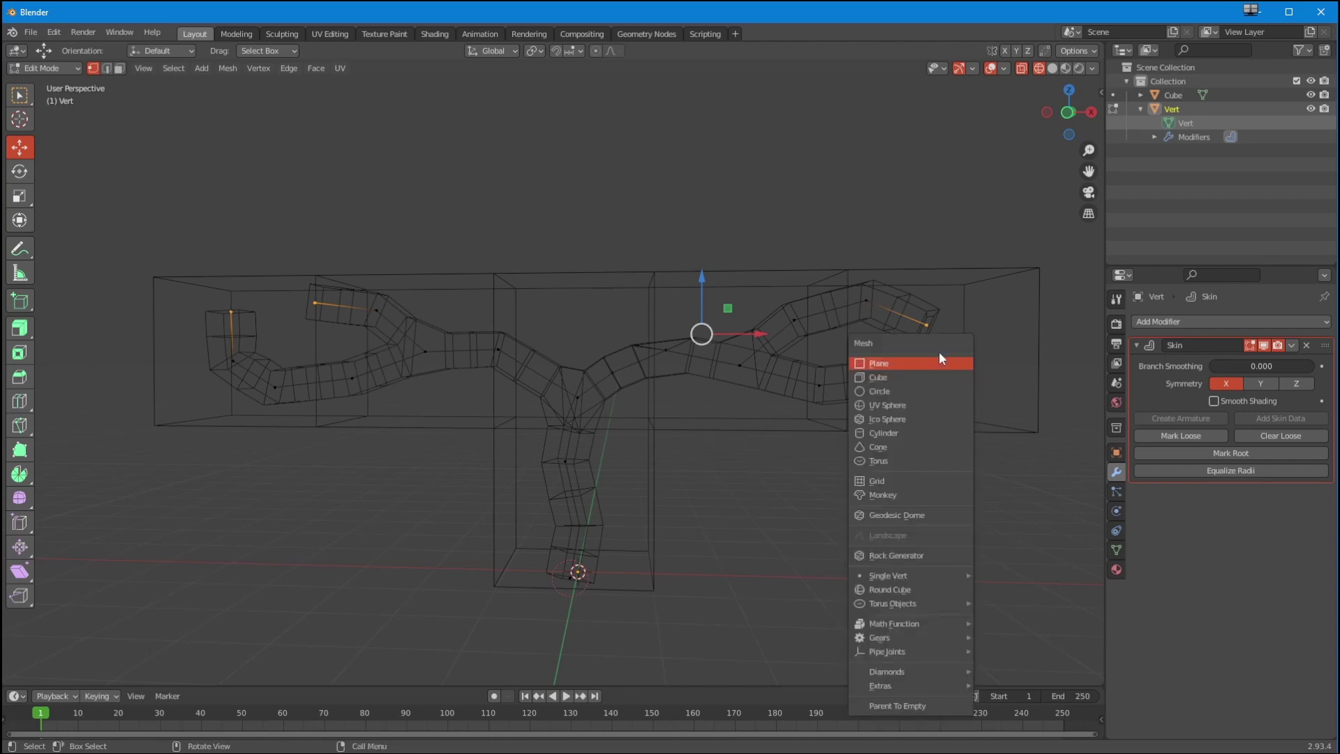
key("ctrl+a")
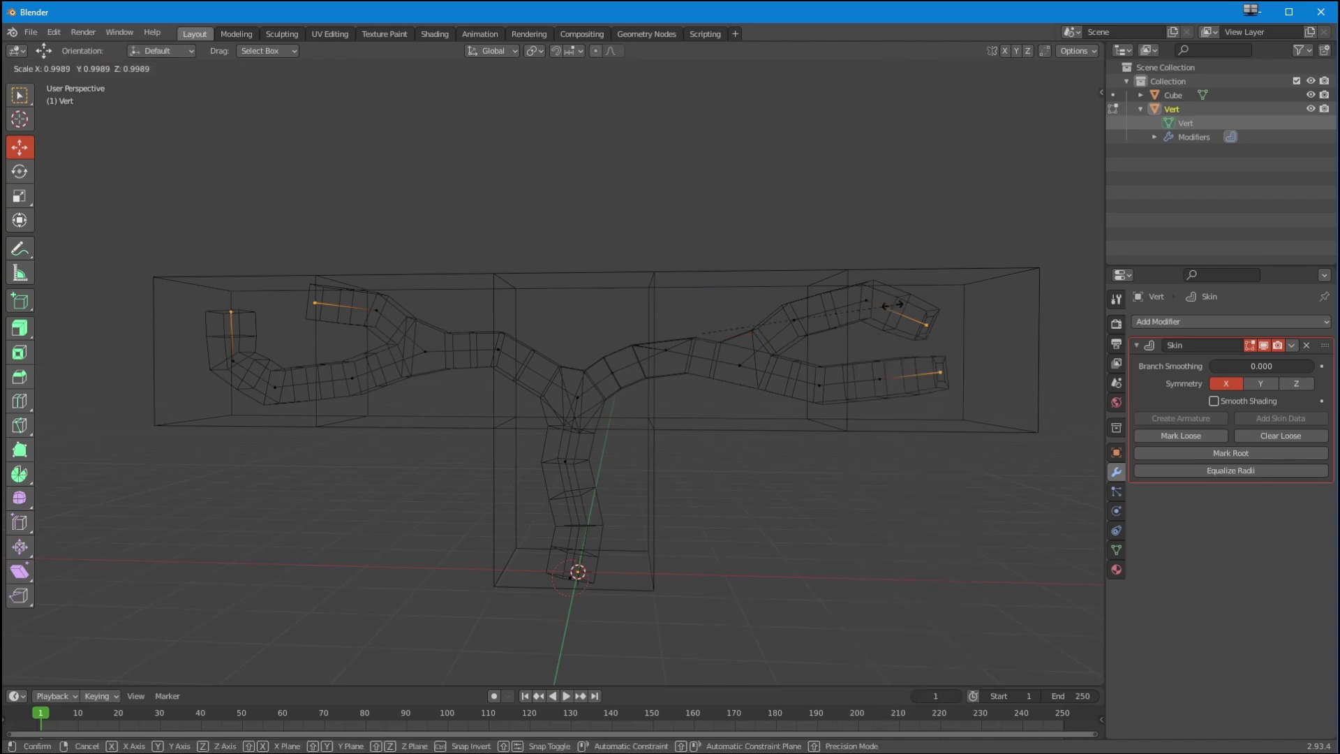
left_click(757, 334)
- Skin-resize the trunk split and both branch forks down to about 0.4
left_click(592, 415)
key("ctrl+a")
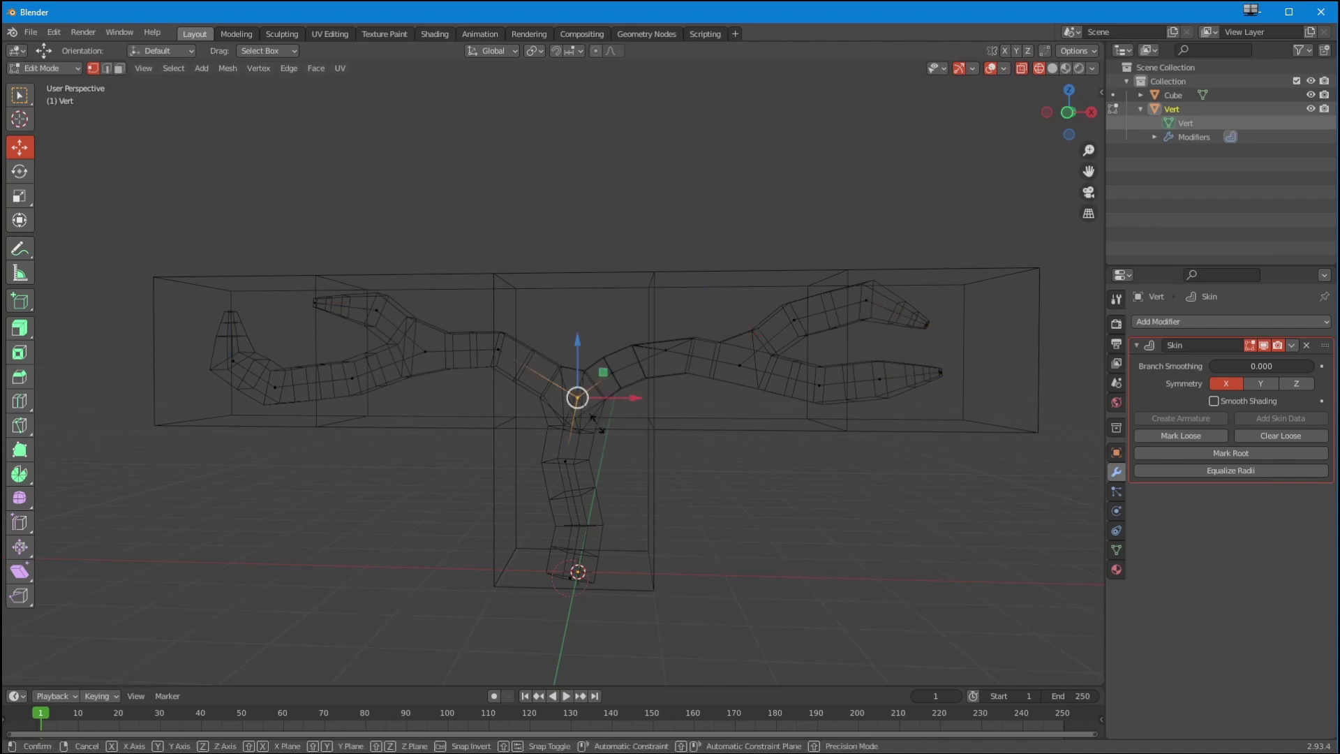
left_click(395, 360)
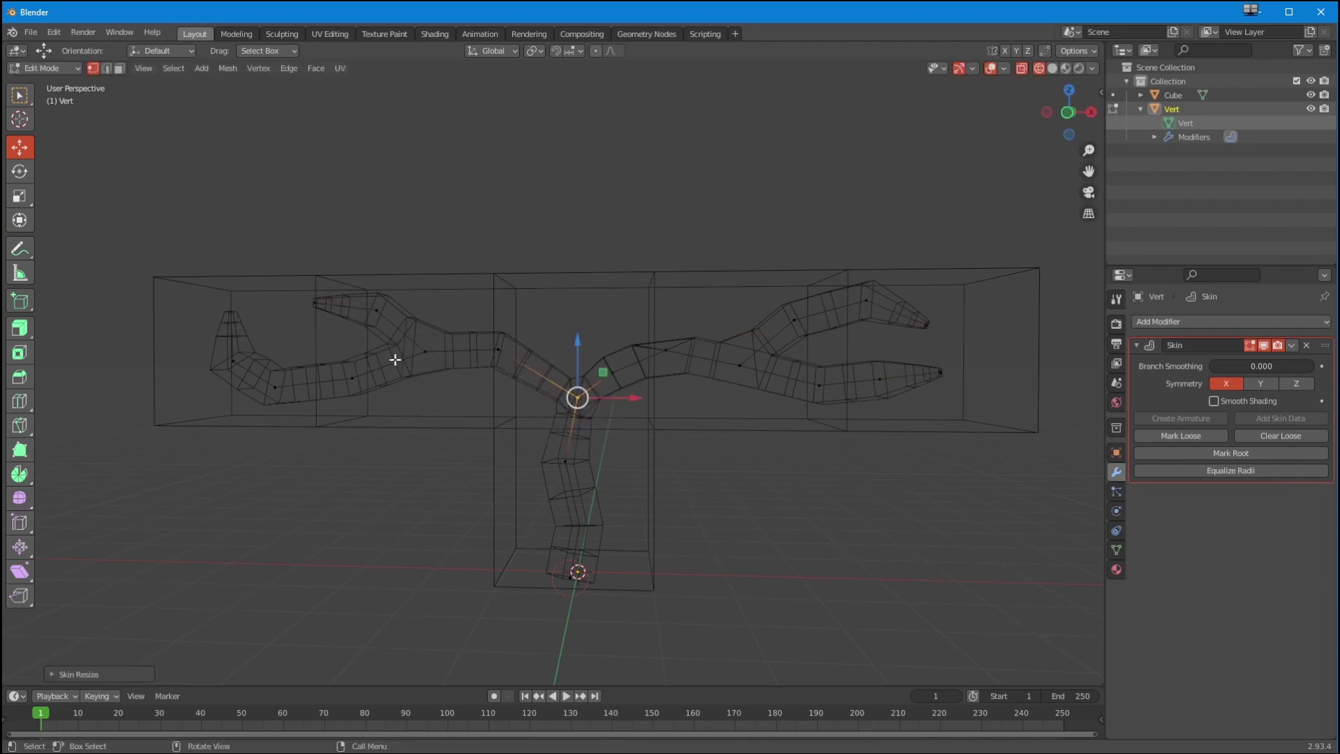
left_click(424, 349)
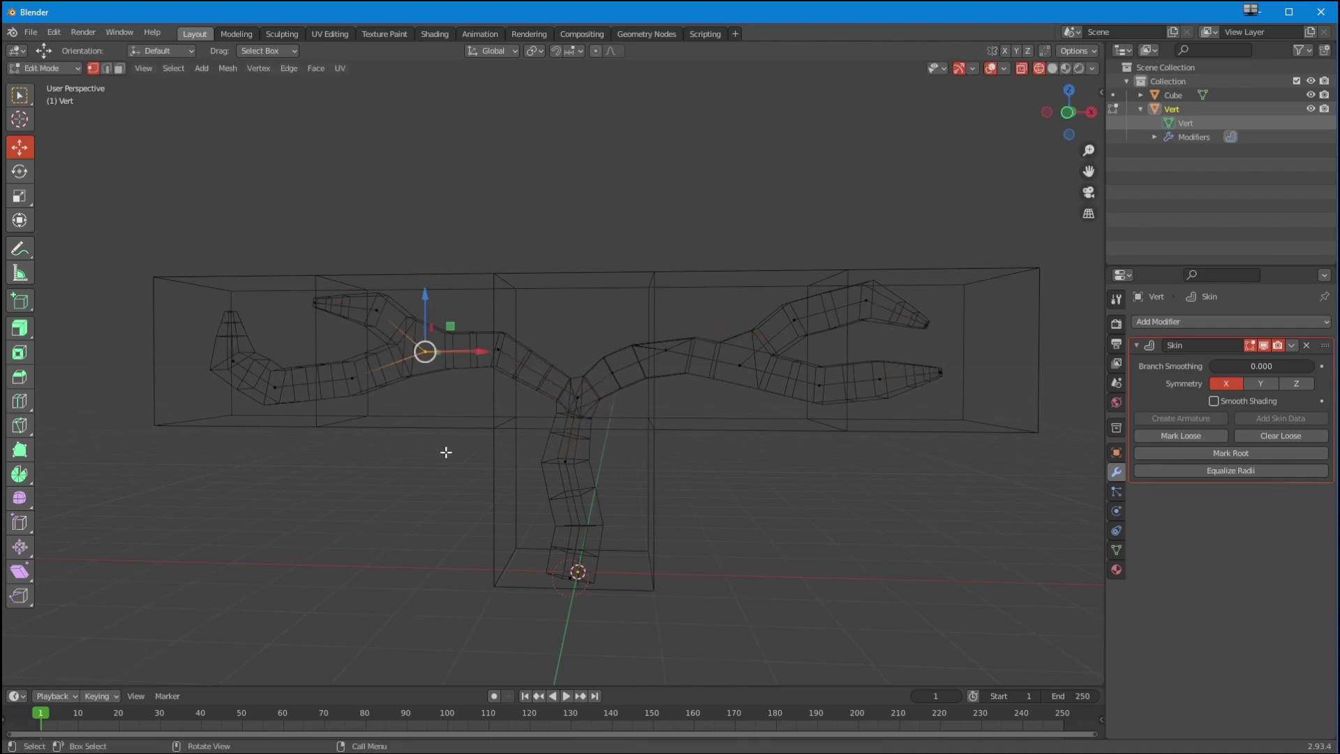
left_click(739, 363, "shift")
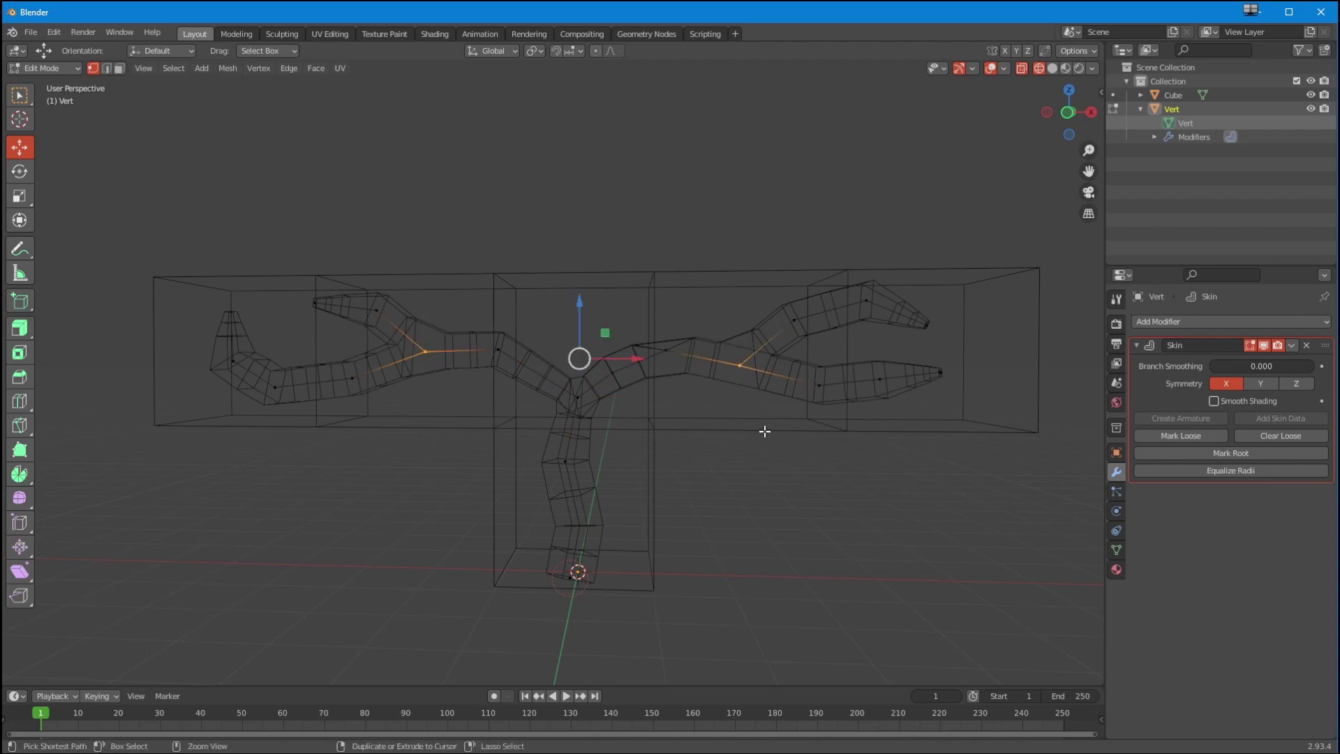
key("ctrl+a")
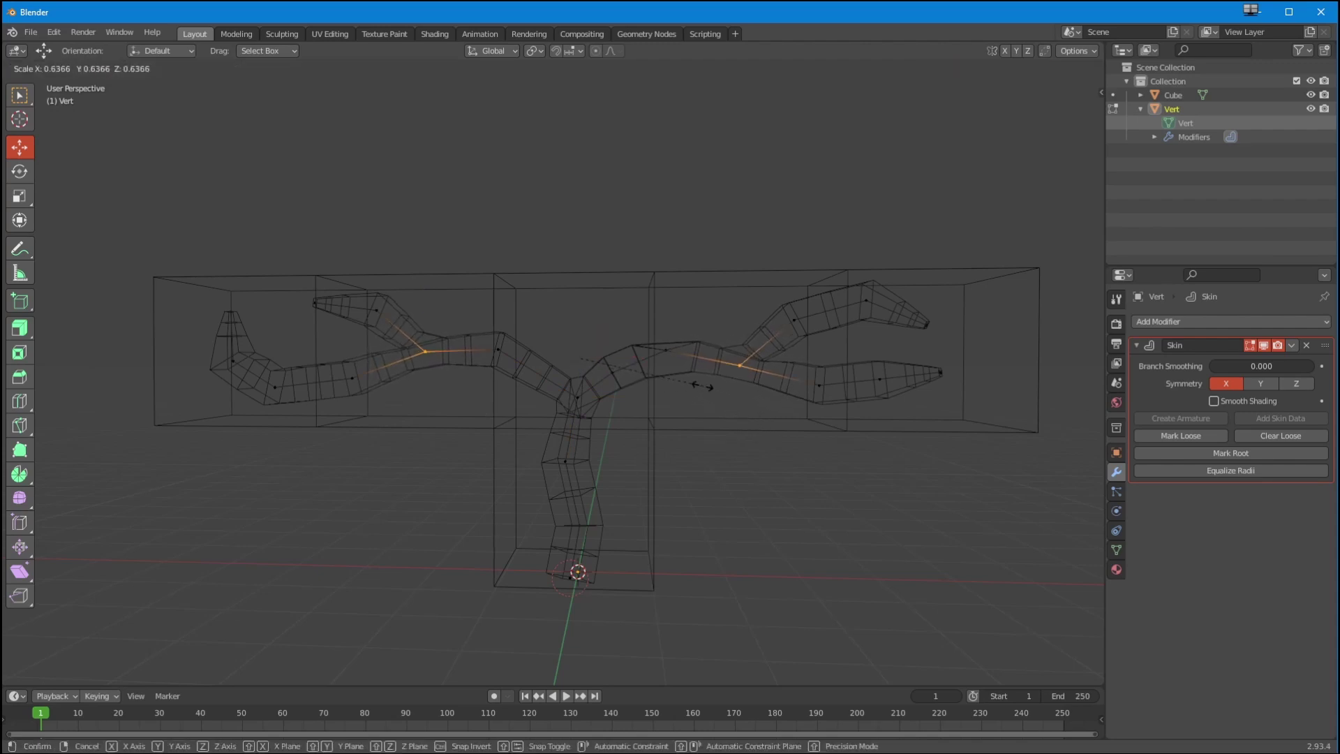
left_click(656, 368)
middle_click_drag(786, 515, 680, 450)
left_click(52, 68)
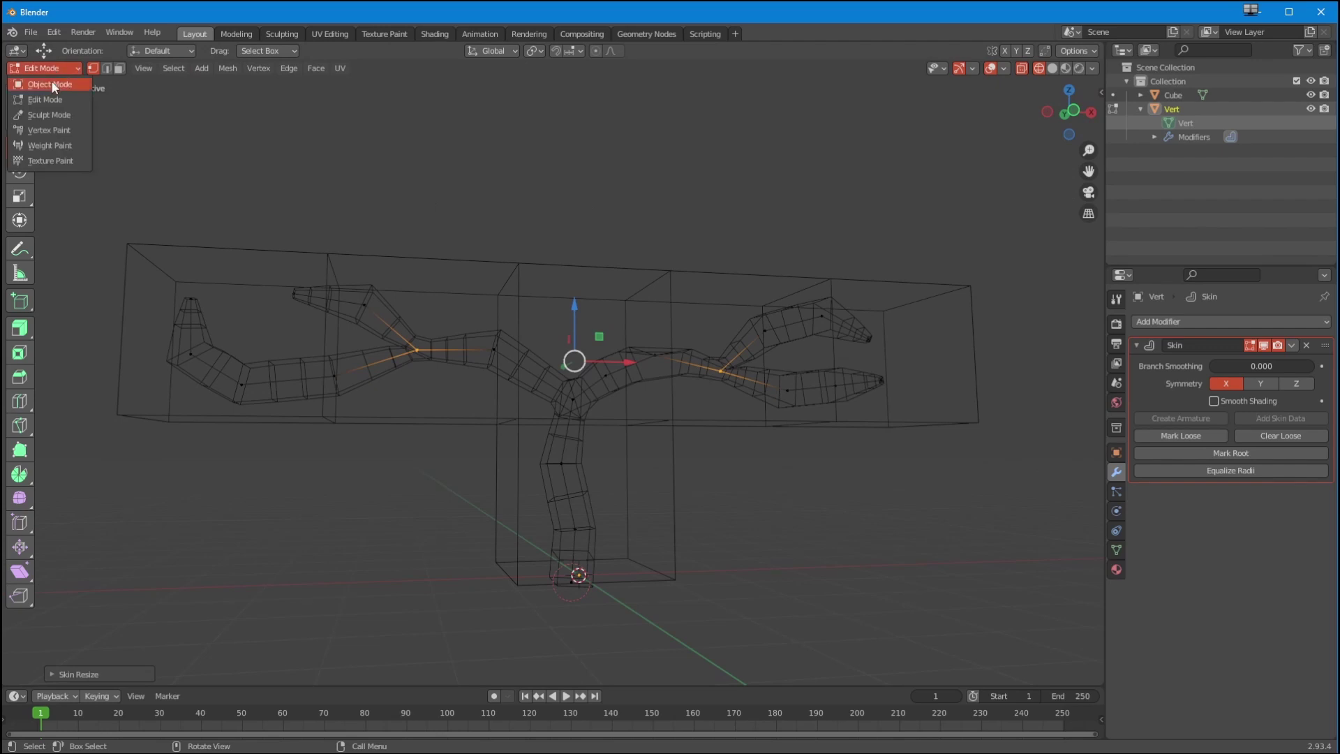
- Return to Object Mode and switch the viewport to Solid shading
left_click(50, 84)
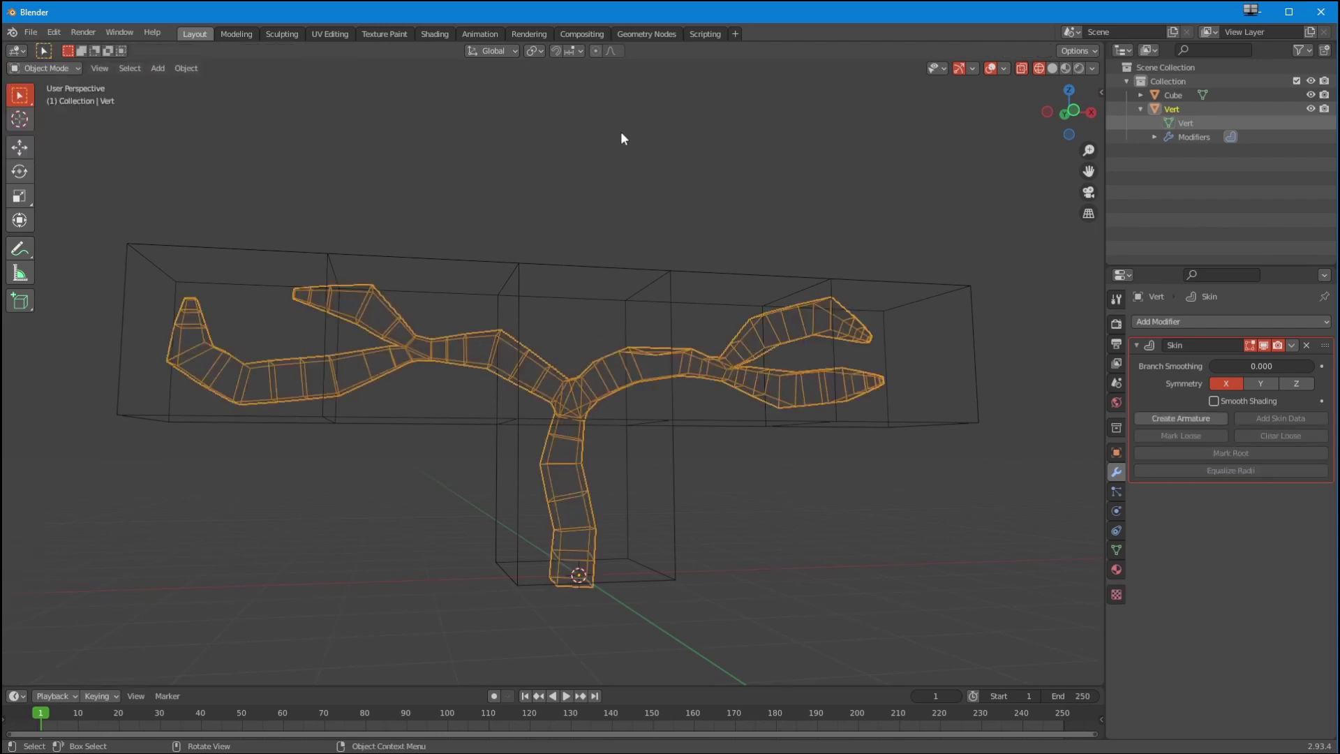
left_click(1053, 69)
mouse_move(638, 412)
middle_mouse_down()
mouse_move(637, 476)
mouse_move(564, 416)
mouse_move(462, 412)
mouse_move(622, 428)
mouse_move(664, 417)
middle_mouse_up()
- In the Cube cage's Viewport Display, enable Wireframe and set Display As to Wire
left_click(647, 462)
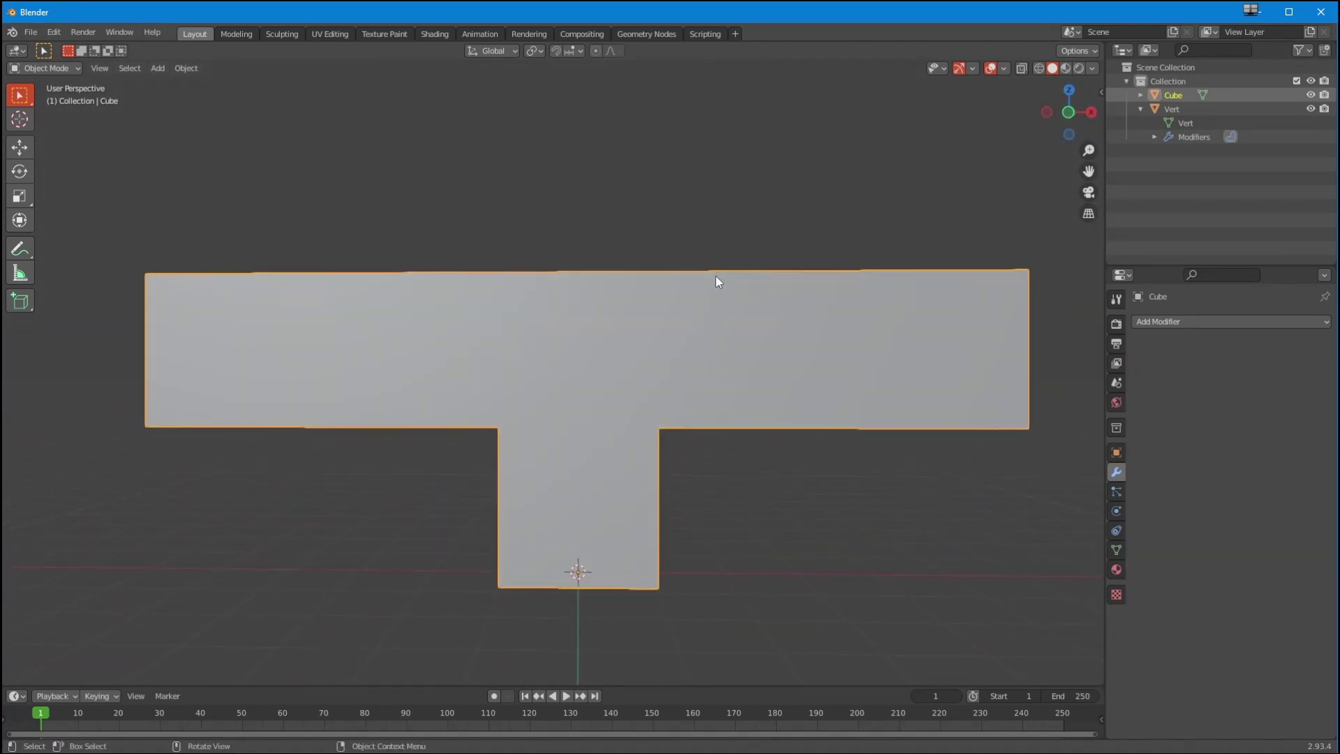
left_click(1116, 551)
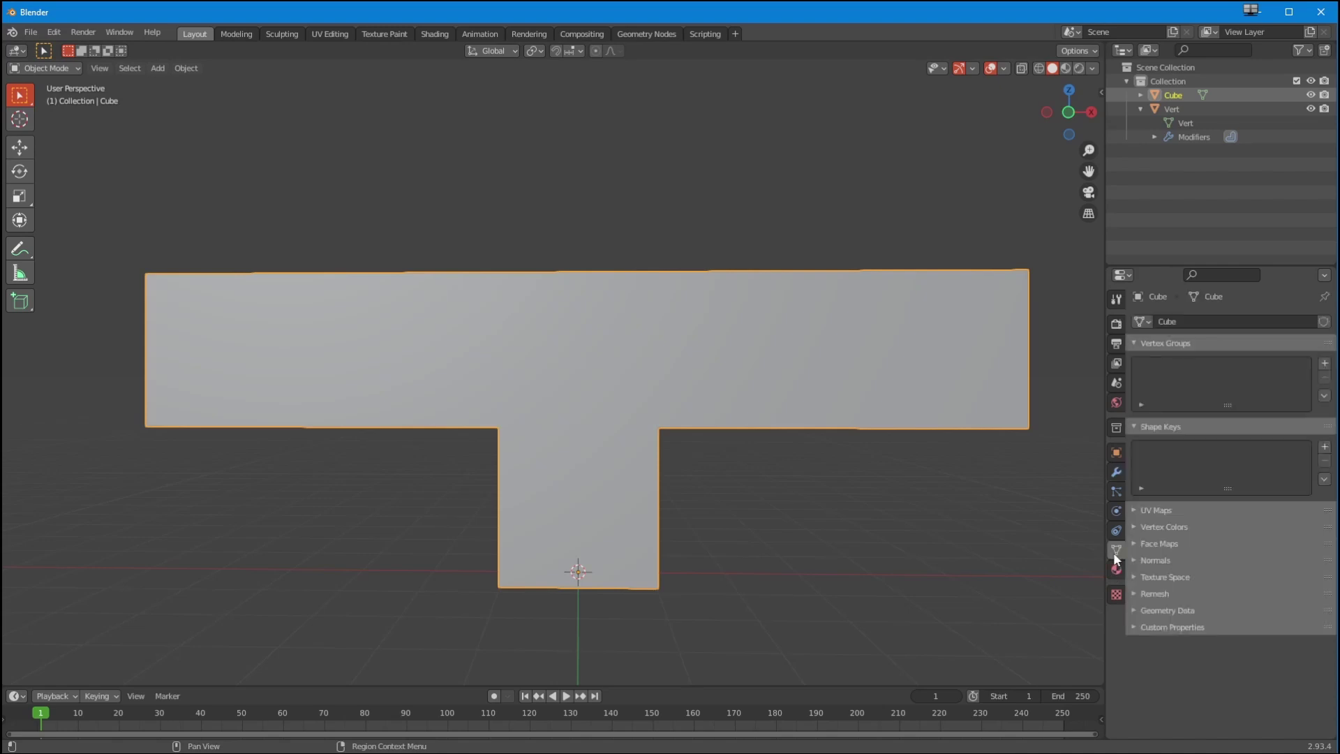
left_click(1116, 454)
left_click(1133, 620)
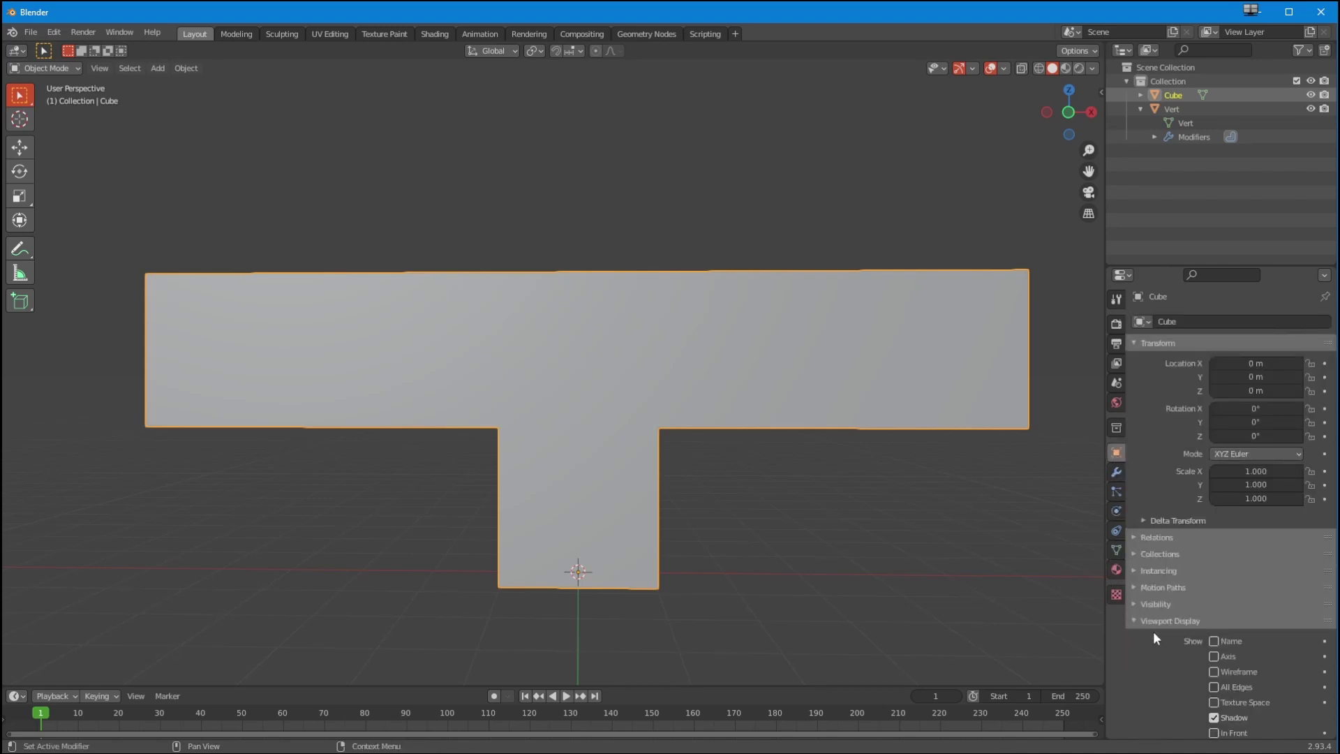
scroll(1154, 631, "down", 3)
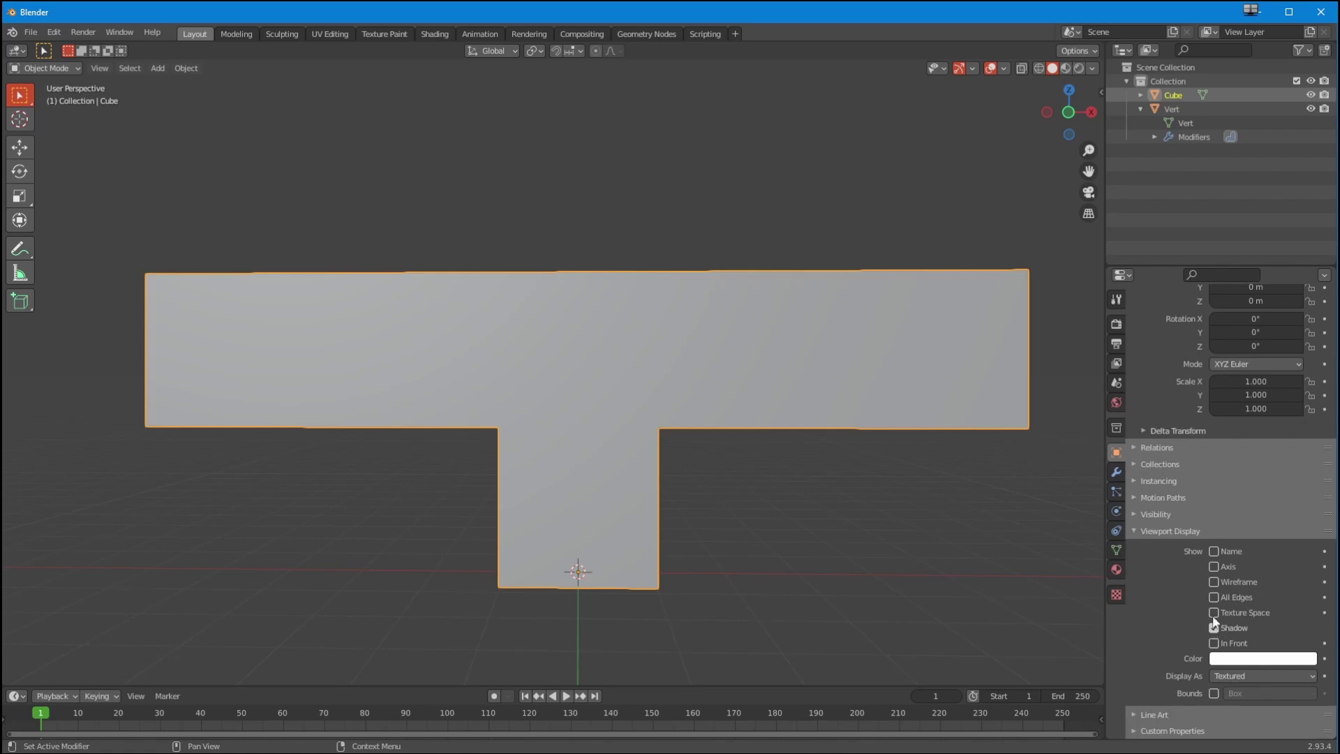
left_click(1214, 582)
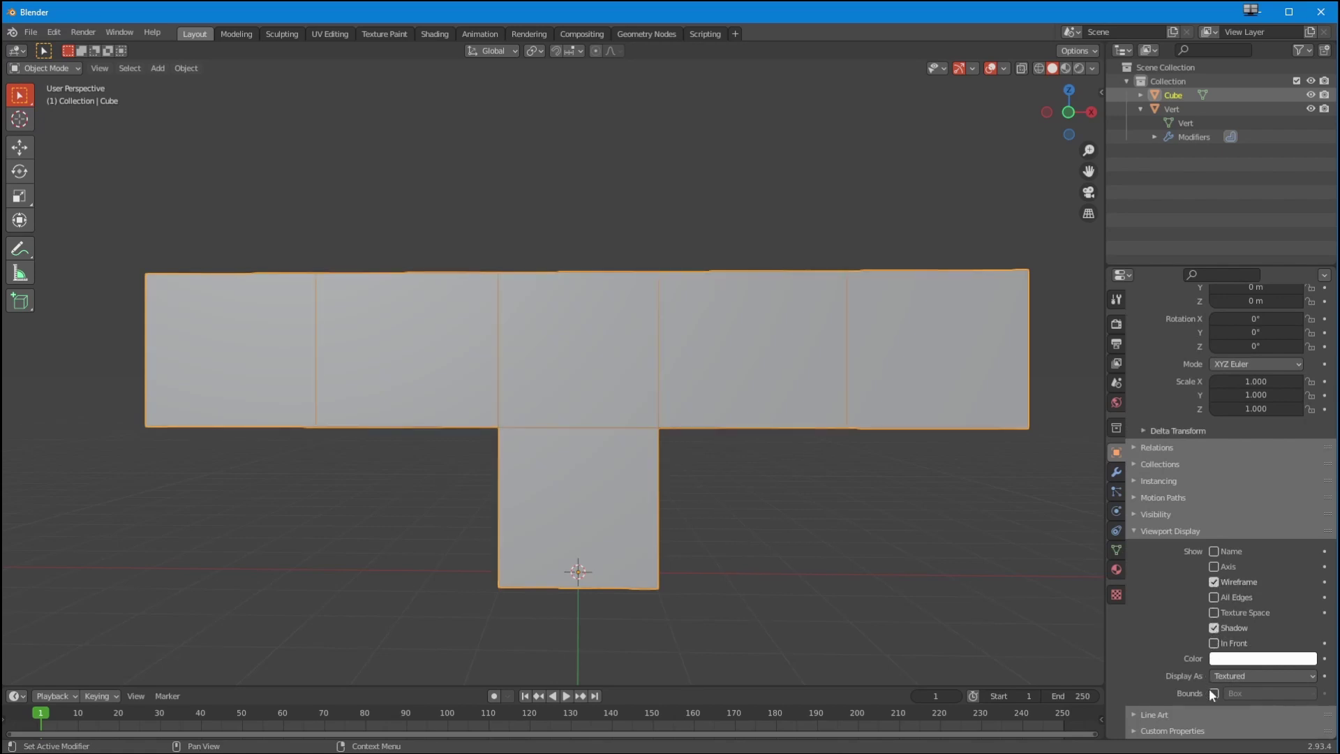
left_click(1216, 674)
left_click(1216, 633)
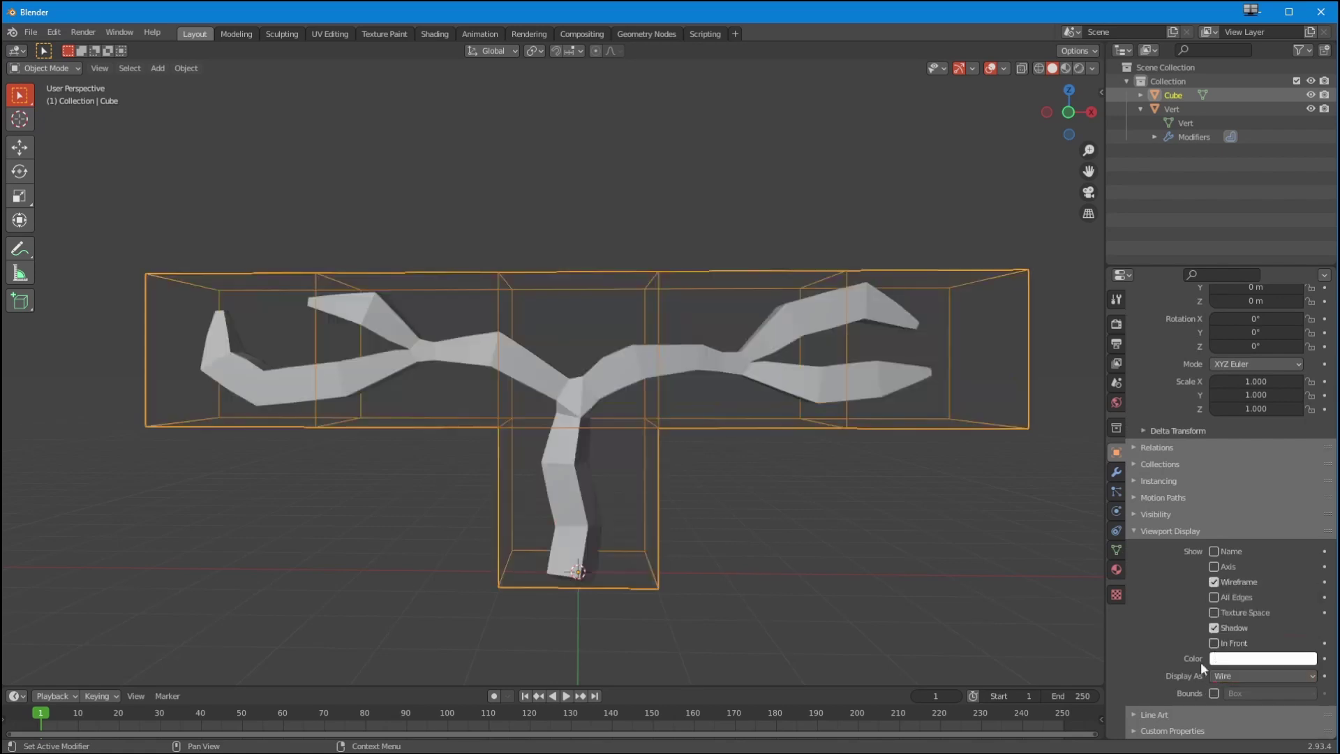
- Deselect the cage and orbit to view the solid tree inside the wire cage
middle_click_drag(726, 349, 845, 463)
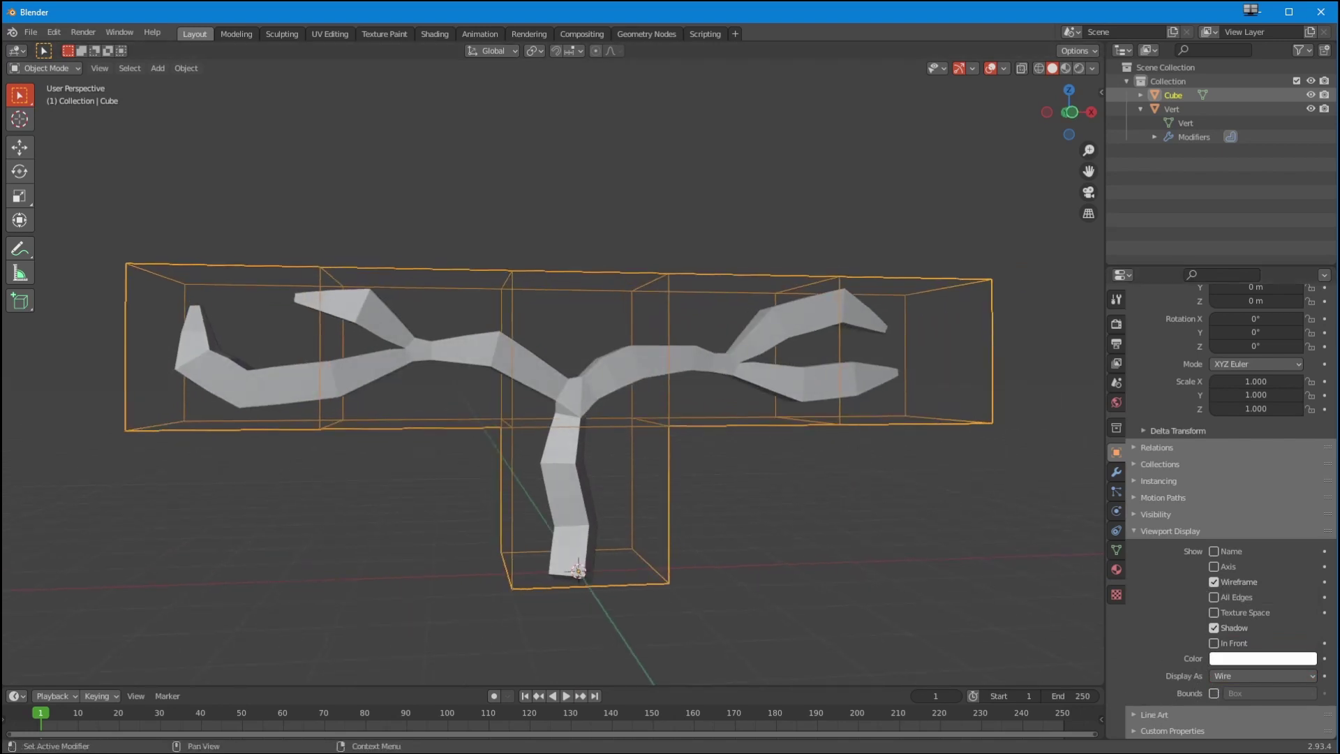
middle_click_drag(714, 566, 660, 537)
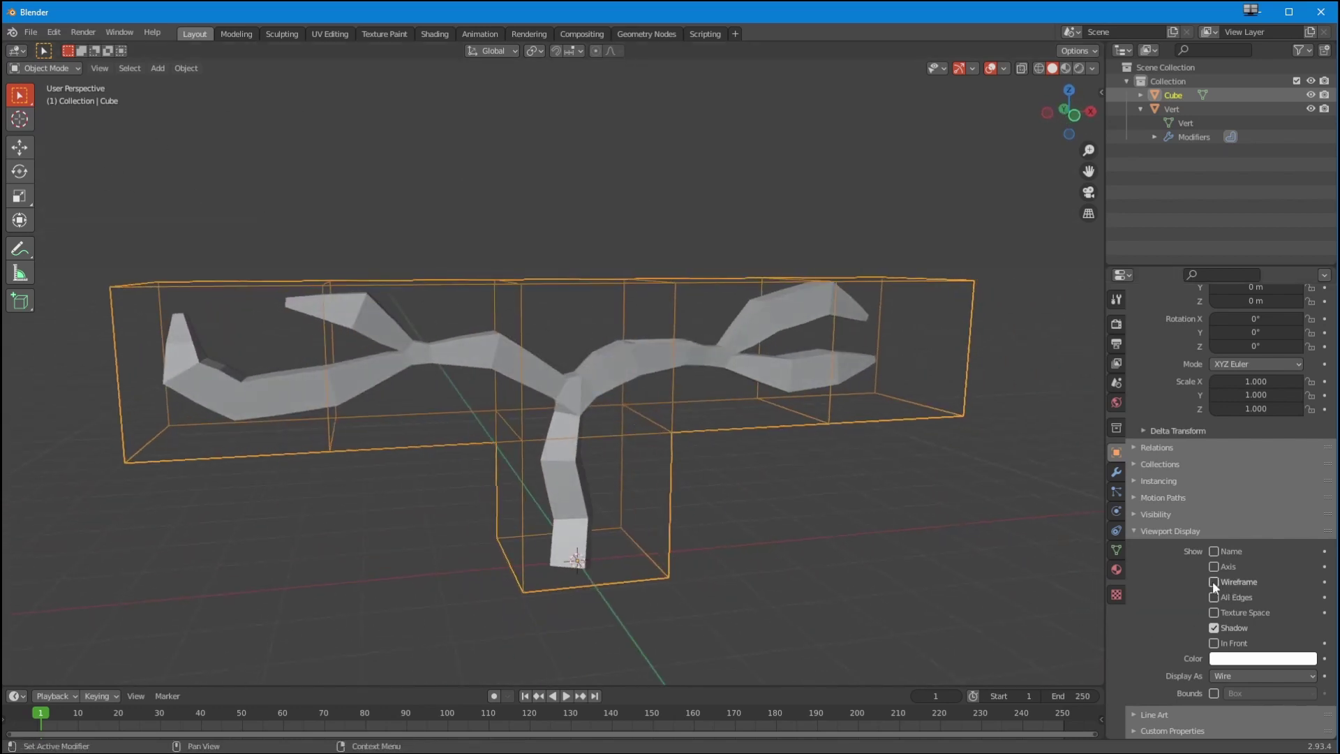
middle_click_drag(925, 442, 936, 497)
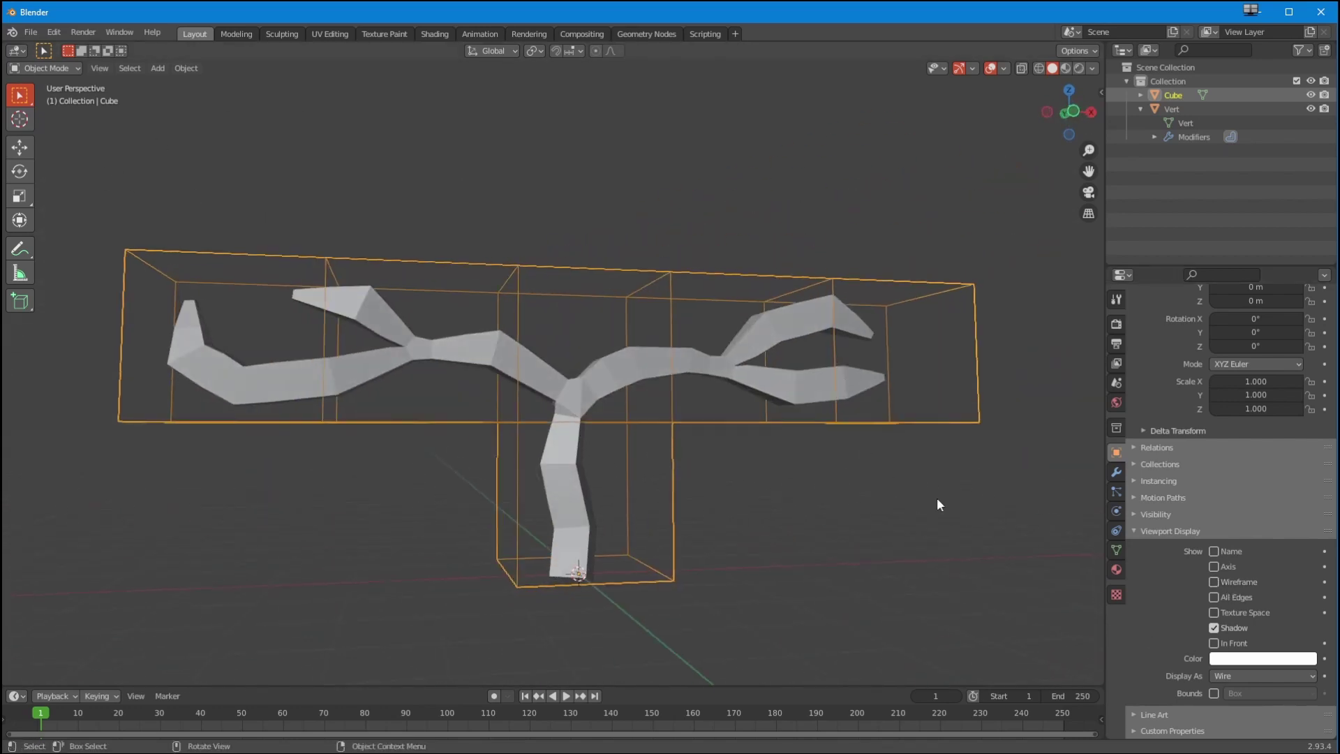
left_click(960, 624)
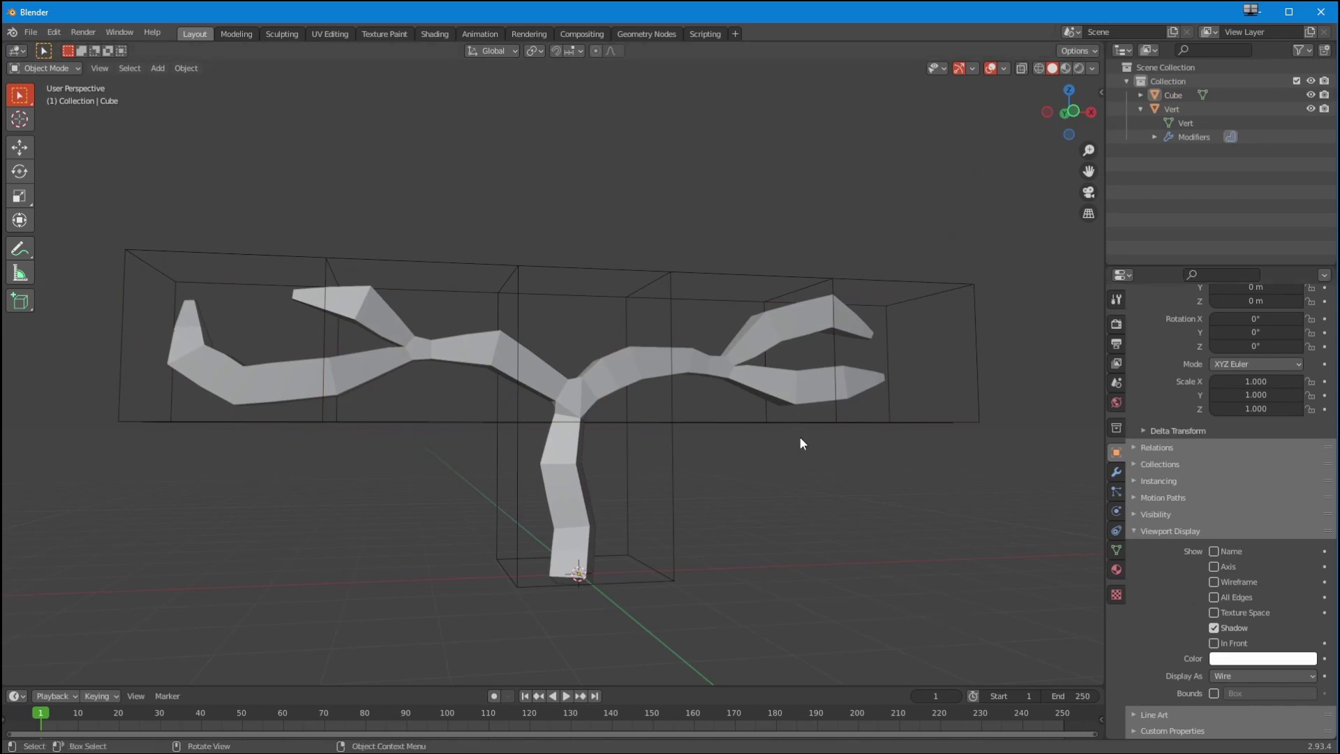
middle_click_drag(794, 462, 719, 405)
- Convert the Vert tree to a plain mesh, applying its Skin modifier
left_click(541, 396)
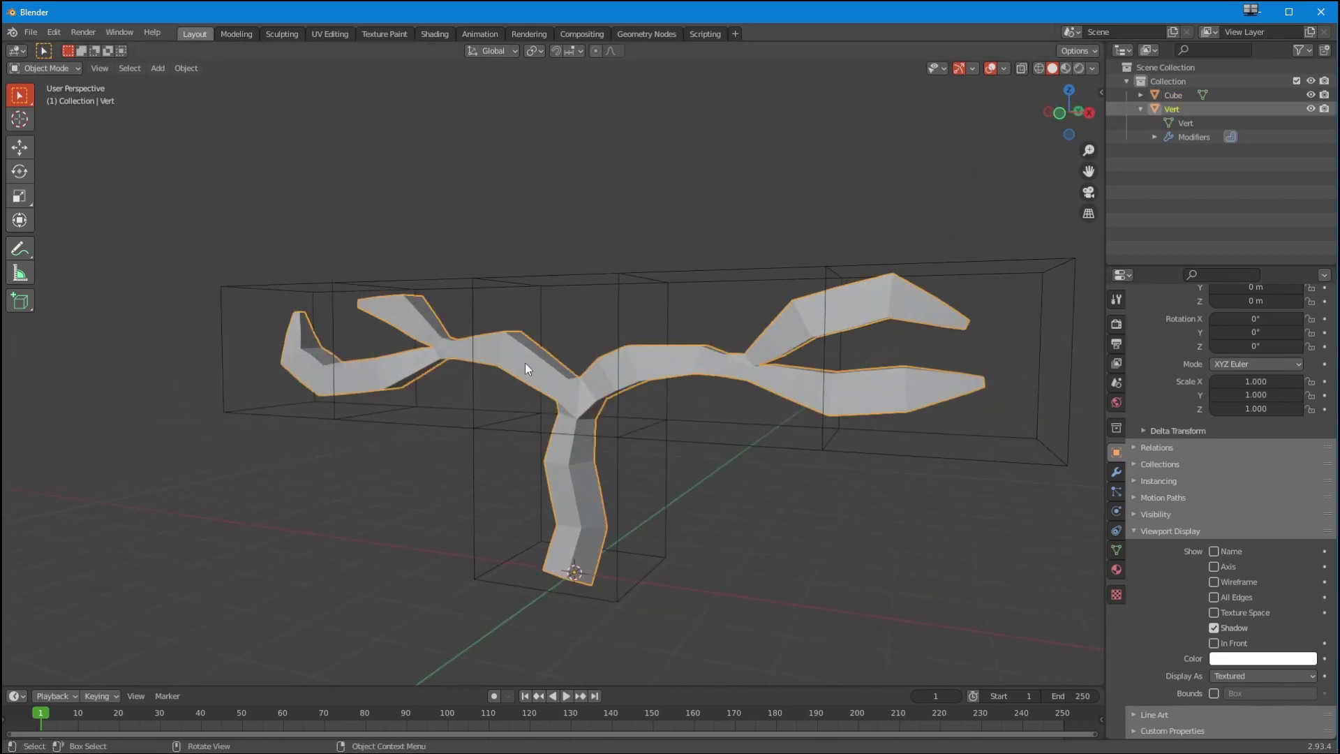
middle_click_drag(585, 406, 446, 463)
left_click(473, 527)
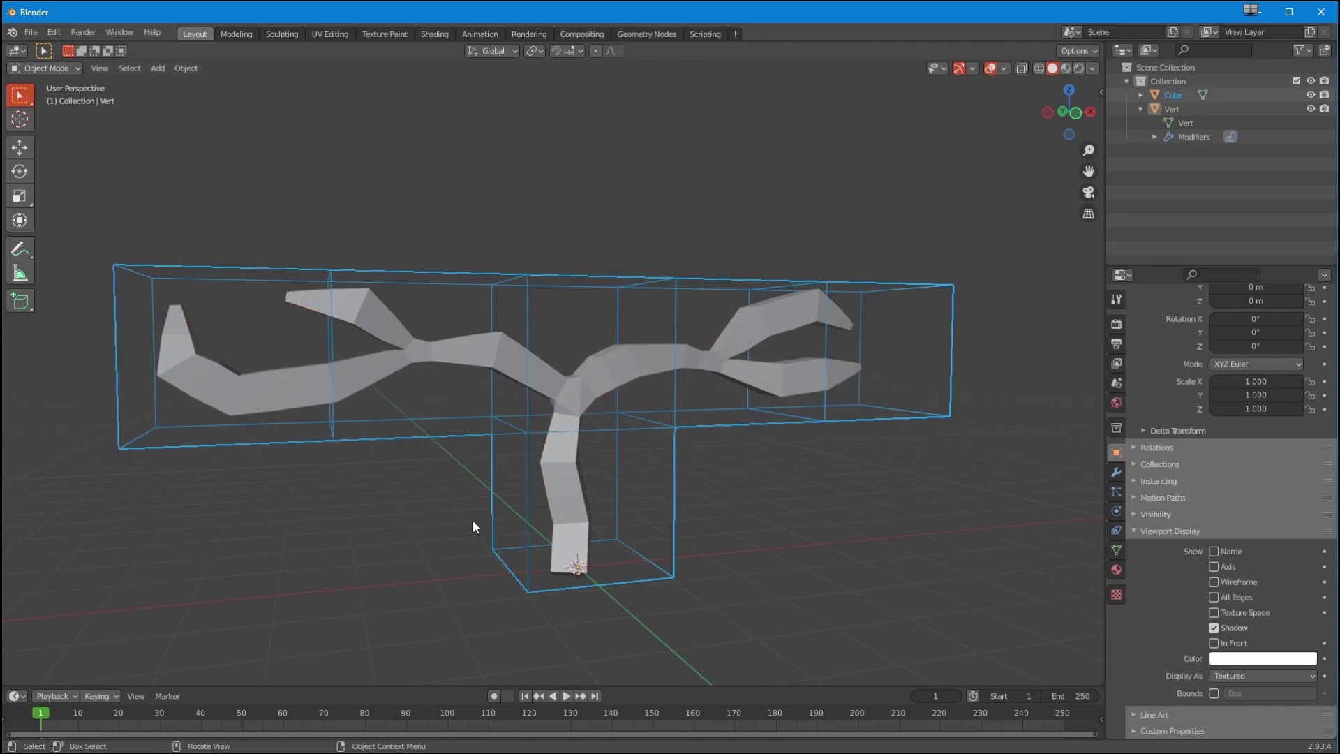
left_click(44, 68)
middle_click_drag(405, 286, 570, 420)
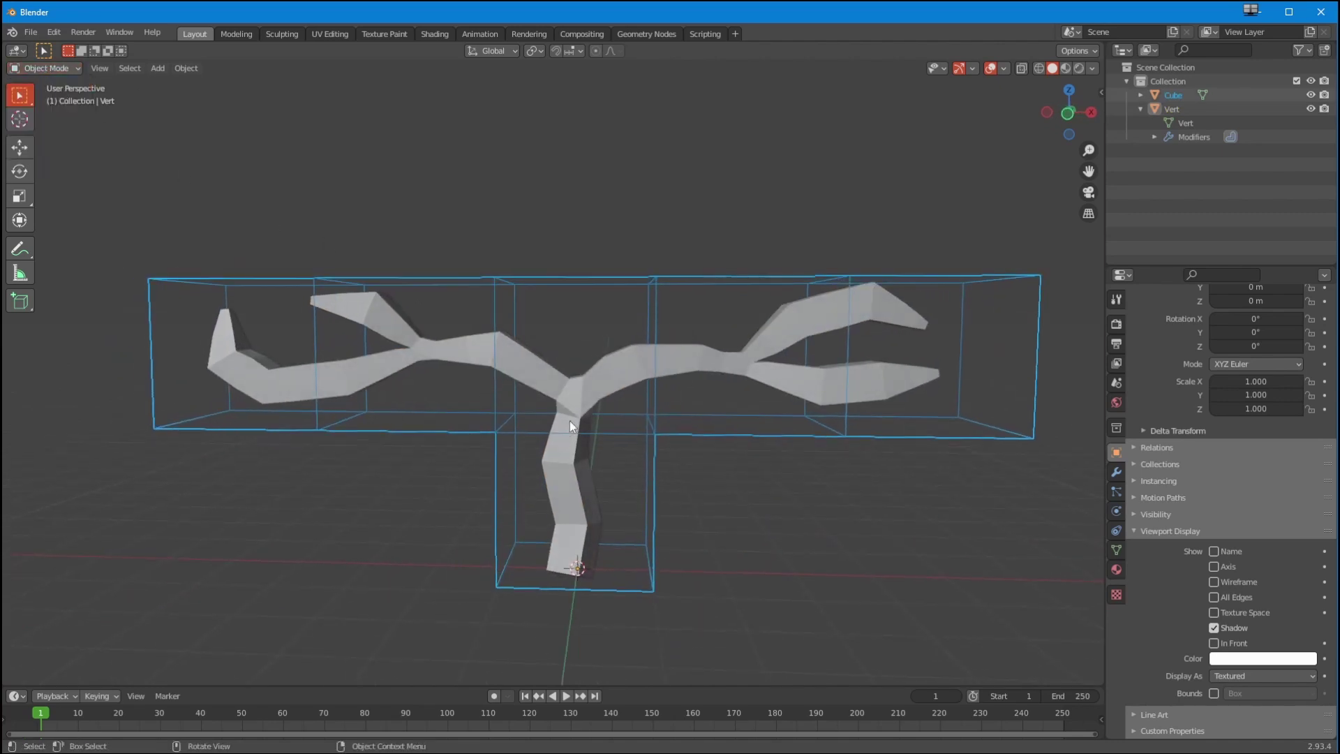
left_click(591, 438)
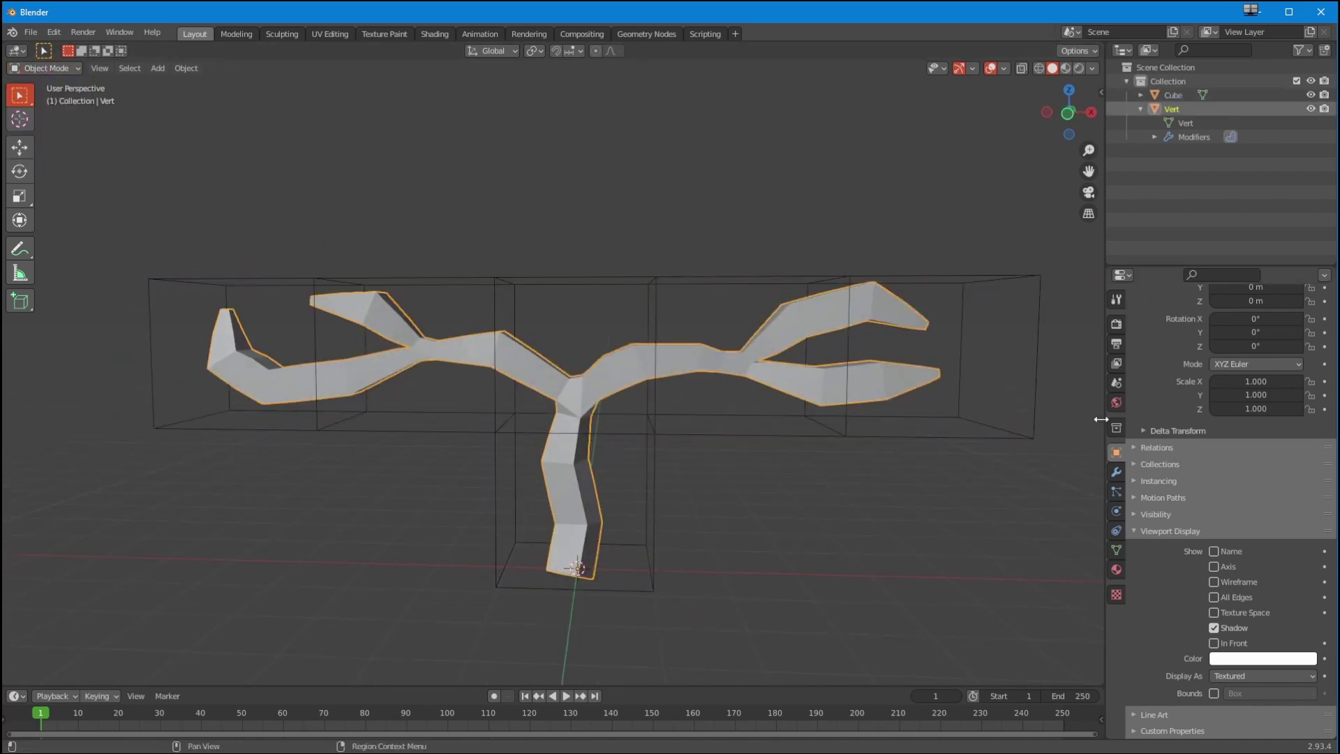
left_click(1116, 473)
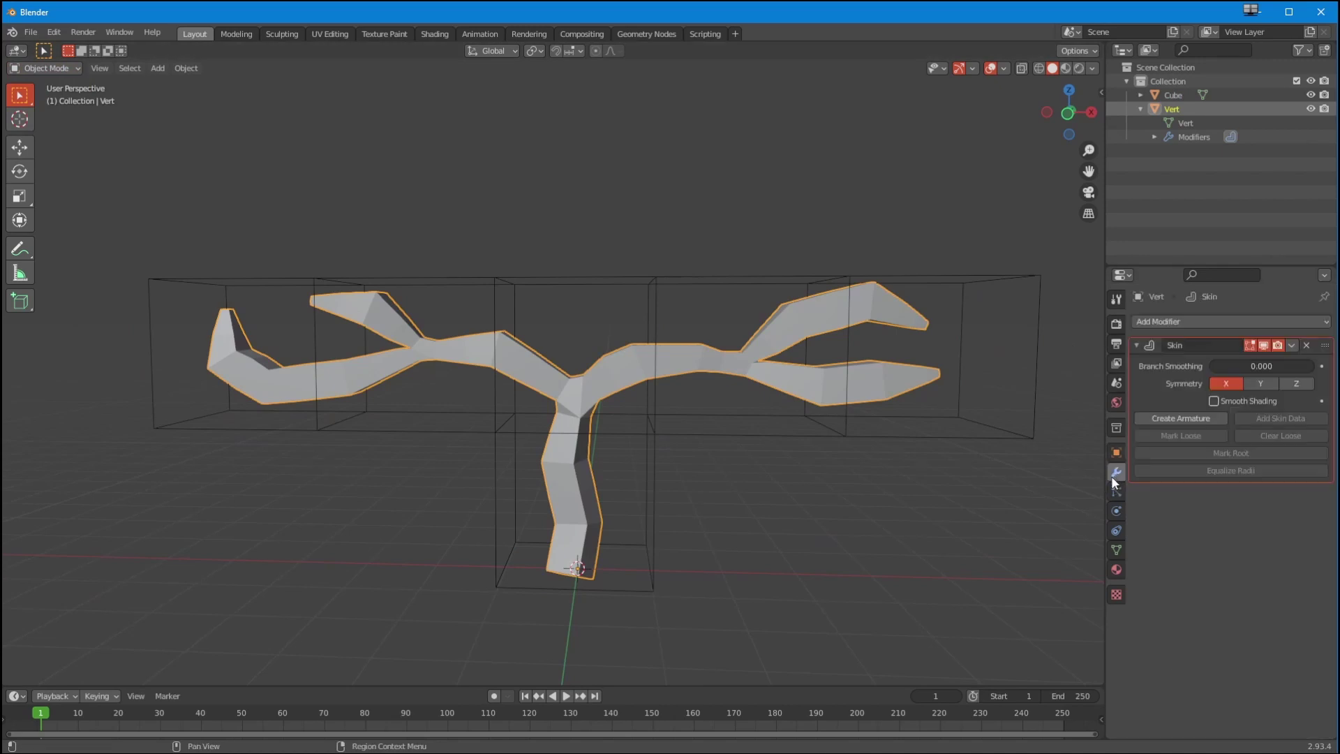
left_click(183, 67)
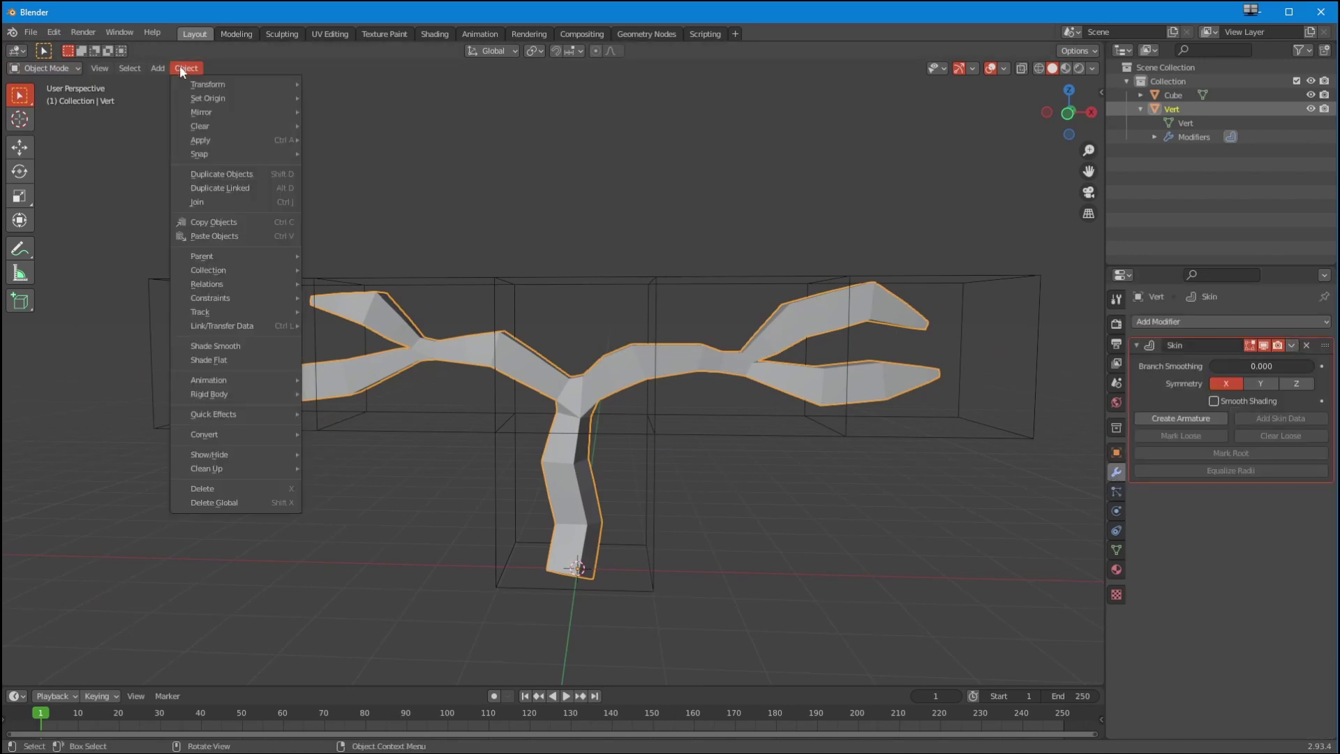
mouse_move(213, 437)
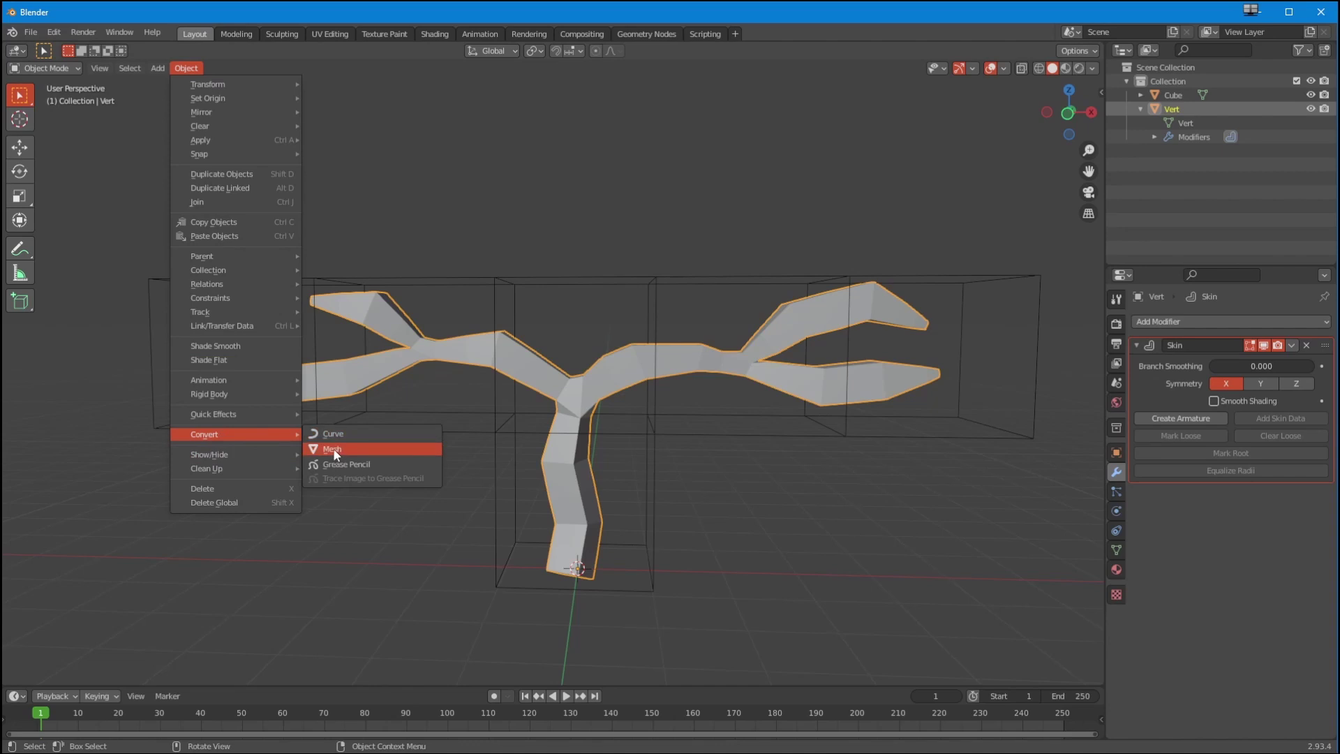
left_click(333, 450)
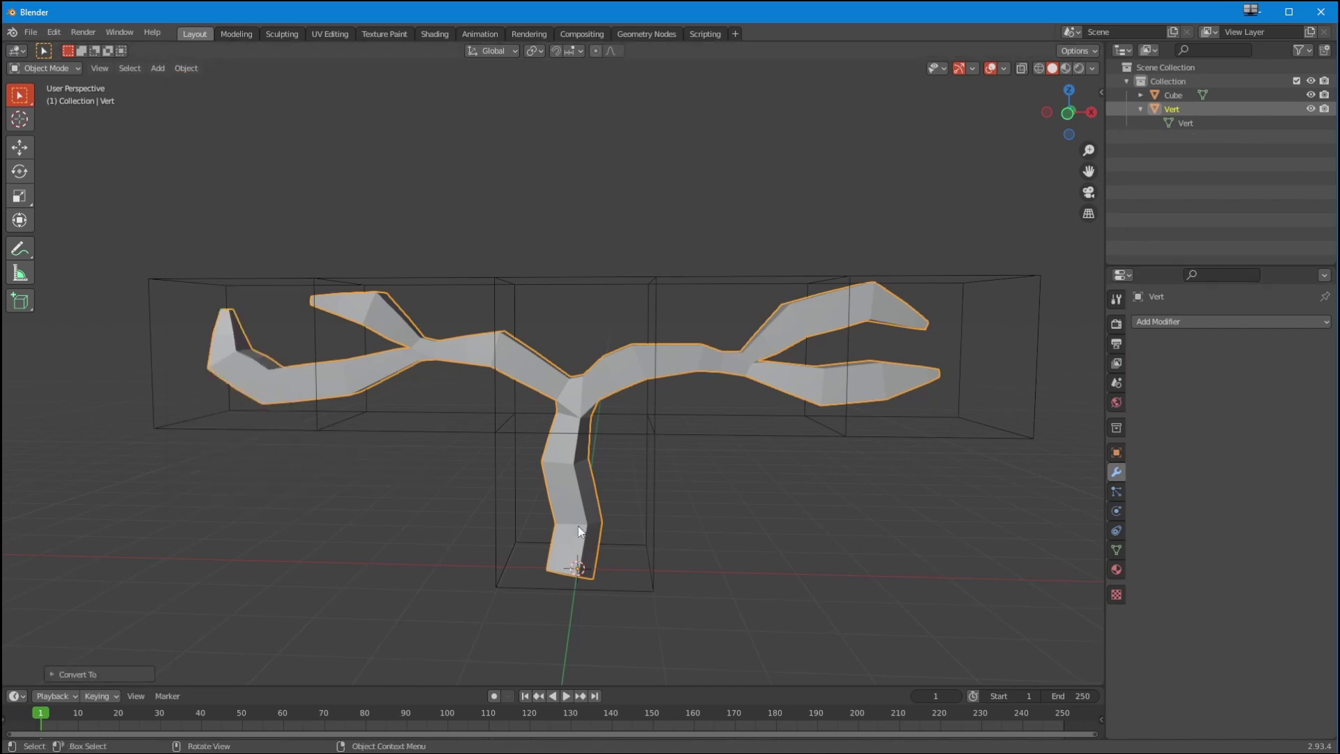
- Put the Cube cage in Edit Mode and box-select its left end face
middle_click_drag(432, 586, 417, 453)
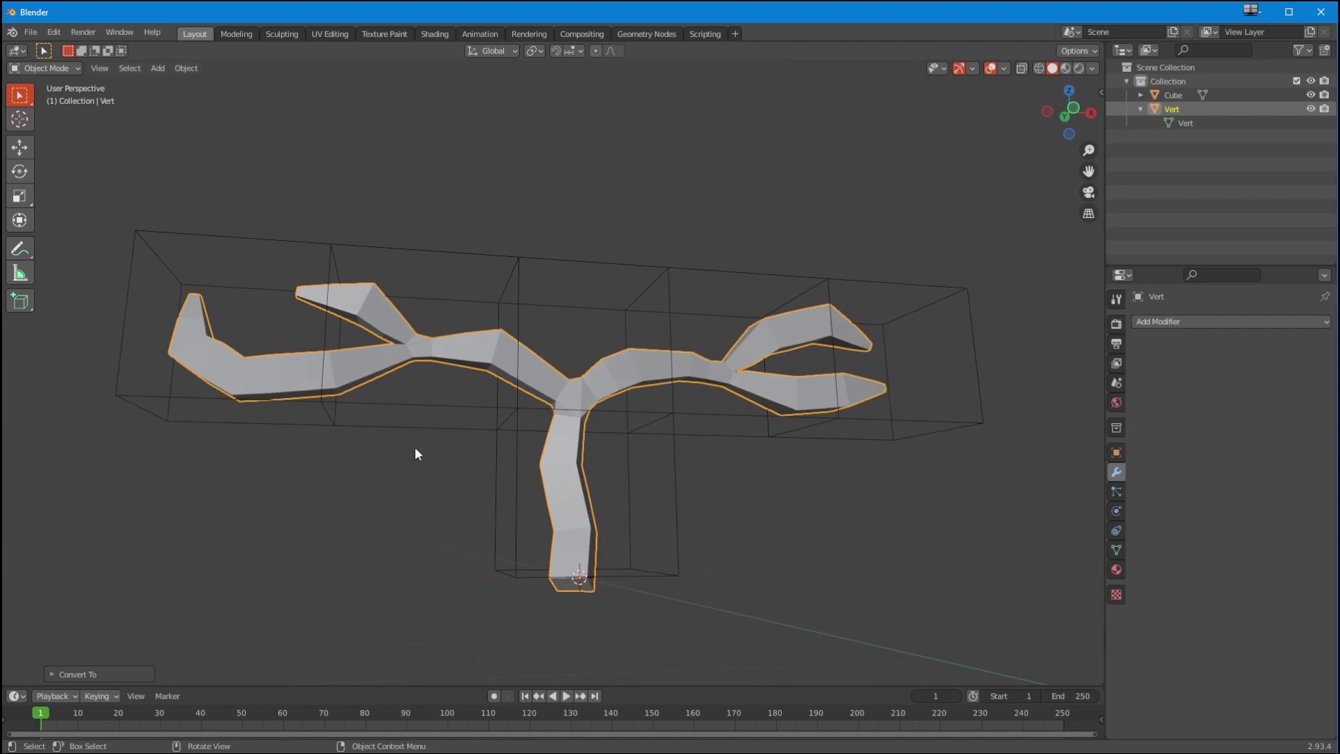
middle_click_drag(499, 485, 466, 407)
left_click(509, 481)
left_click(42, 67)
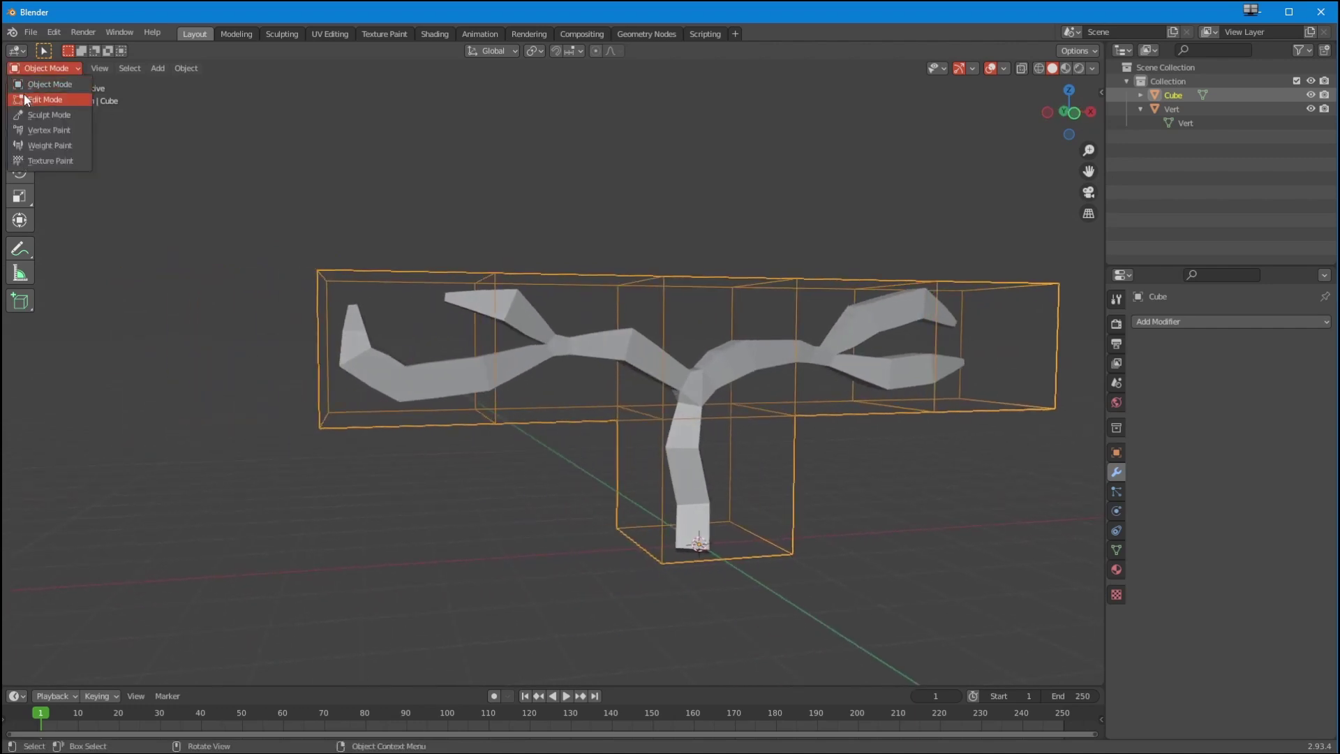
left_click(35, 99)
left_click_drag(224, 189, 384, 572)
middle_click_drag(325, 521, 323, 526)
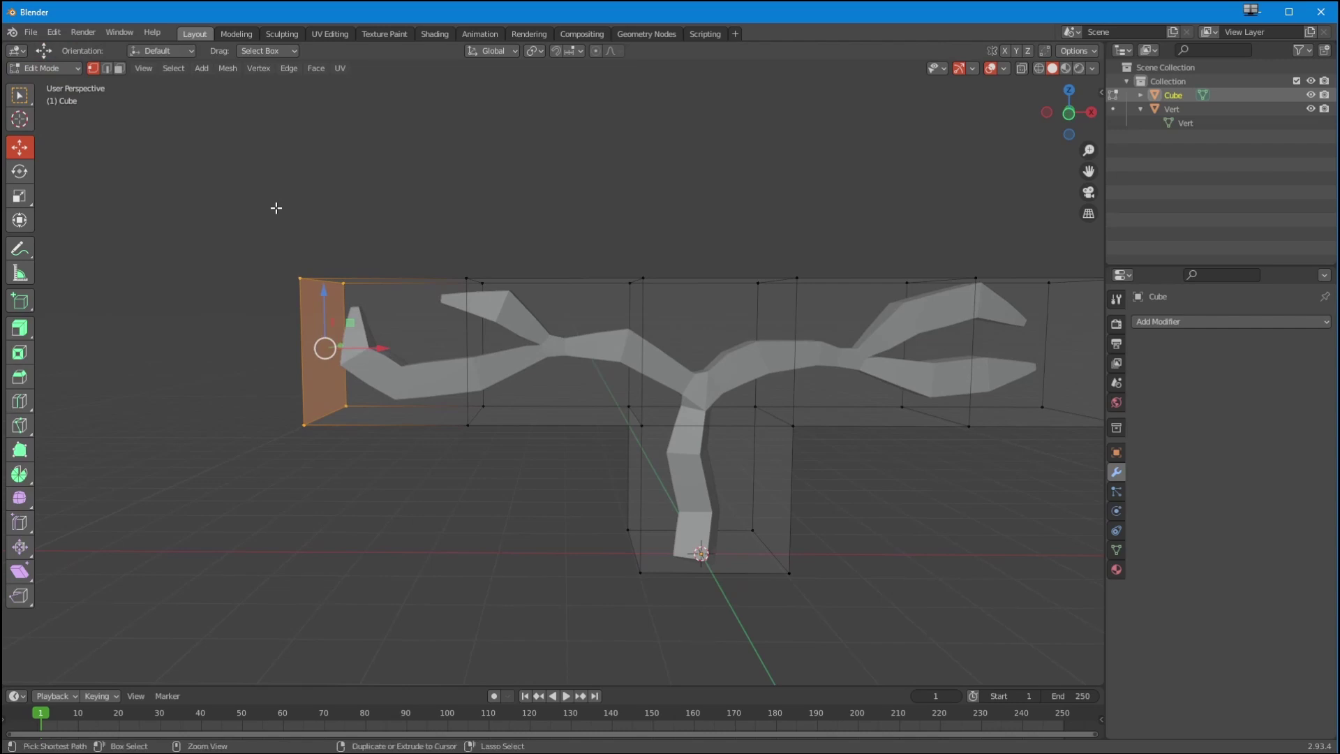
- Hook the left end face and the next vertex column to new empties
key("ctrl+h")
left_click(238, 208)
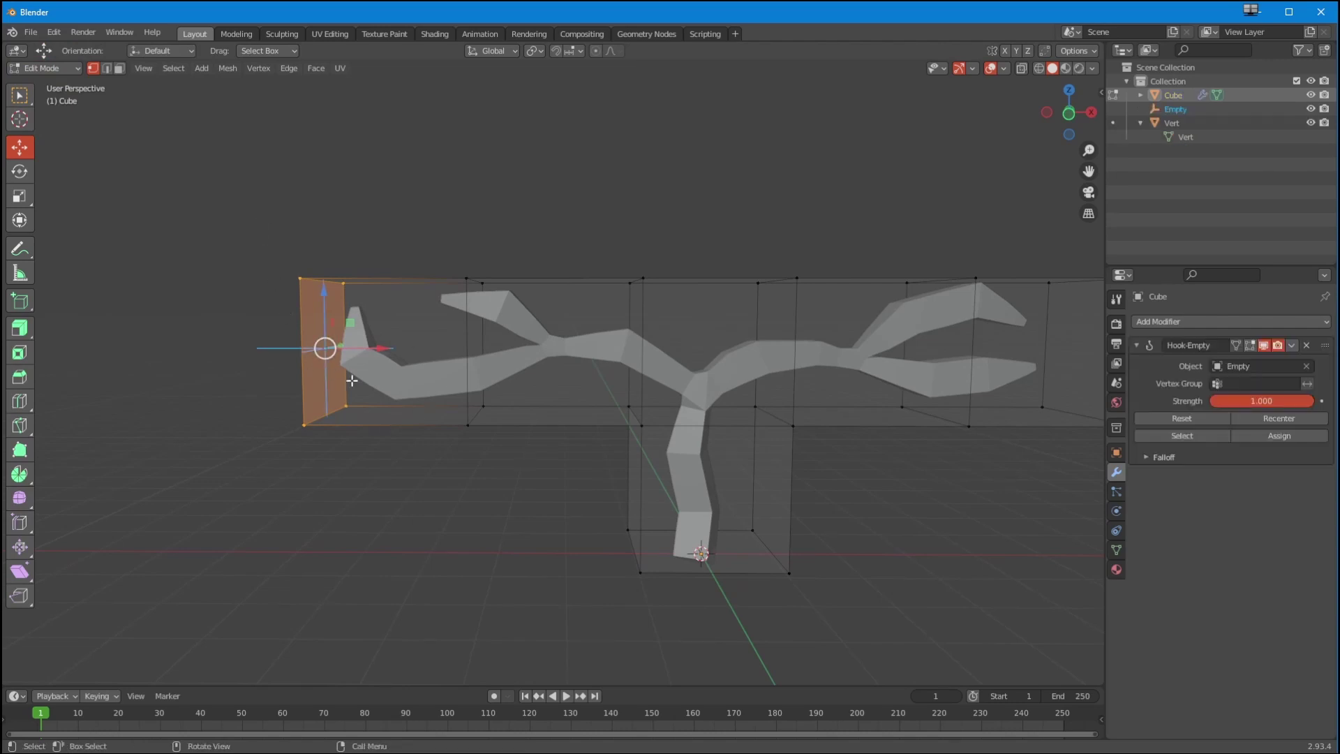
left_click_drag(435, 228, 523, 500)
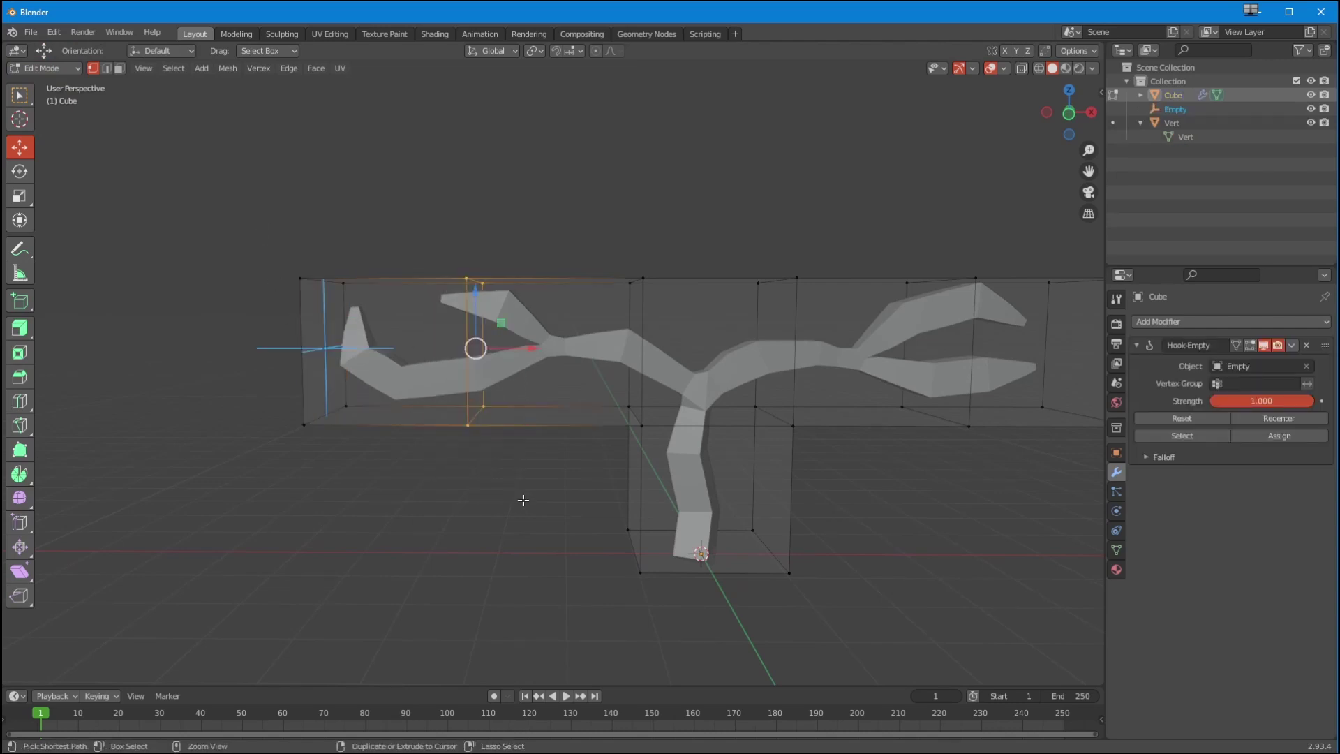
key("ctrl+h")
left_click(523, 501)
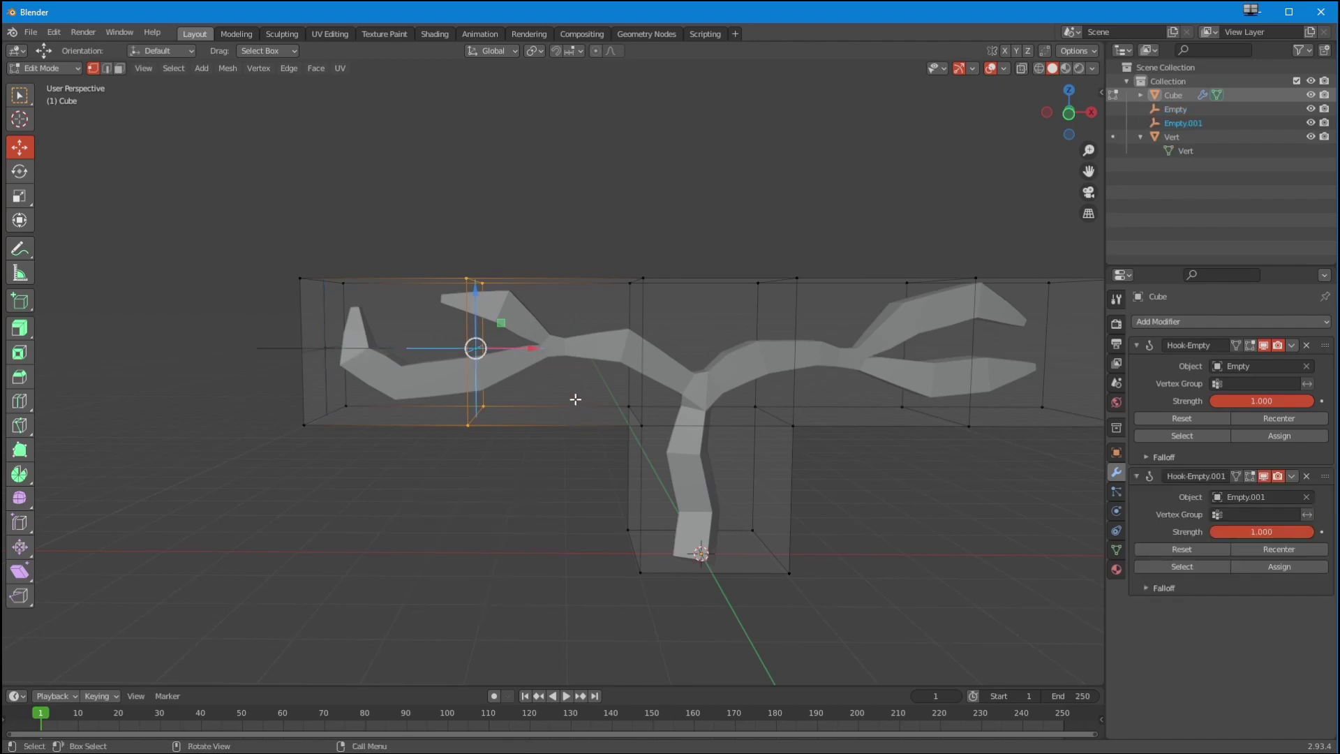
key("Home")
- Hook the middle column, right column and right end face to Empty.002–Empty.004
left_click_drag(457, 265, 625, 460)
key("ctrl+h")
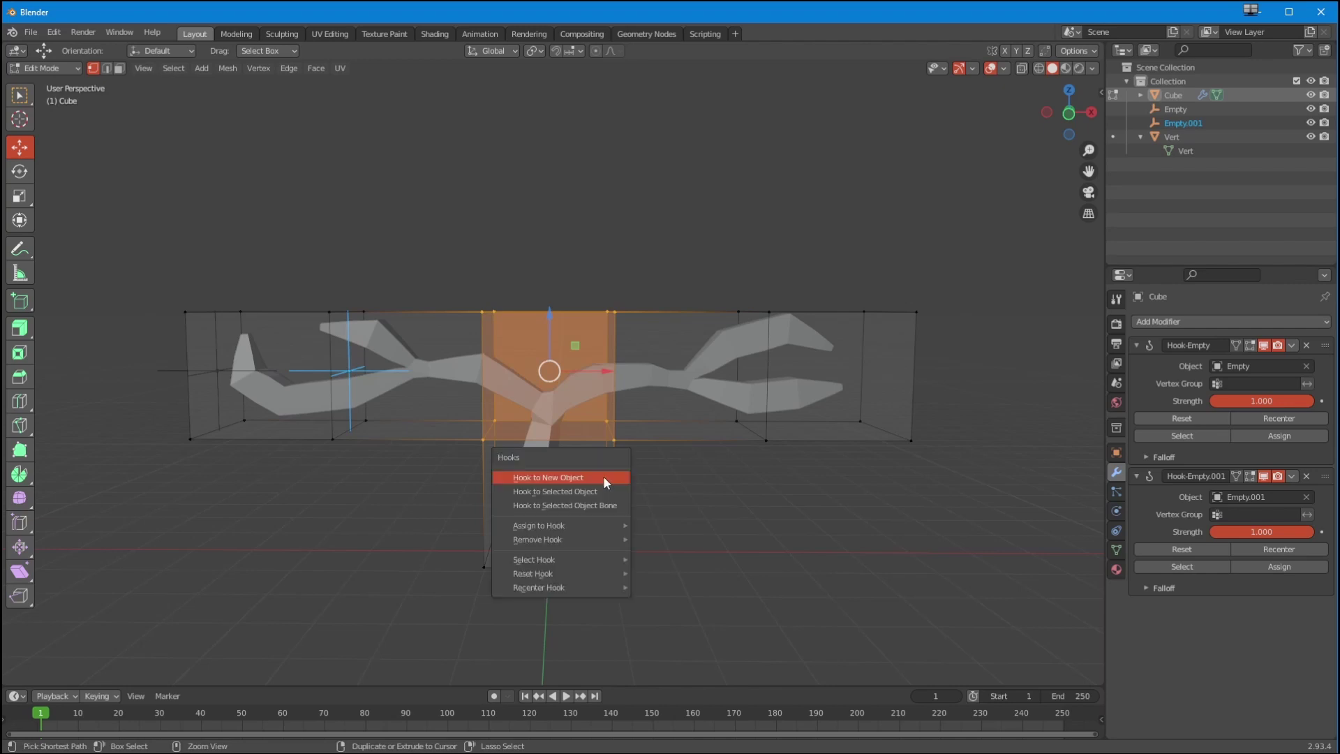
left_click(599, 477)
left_click_drag(697, 264, 787, 468)
key("ctrl+h")
left_click(791, 493)
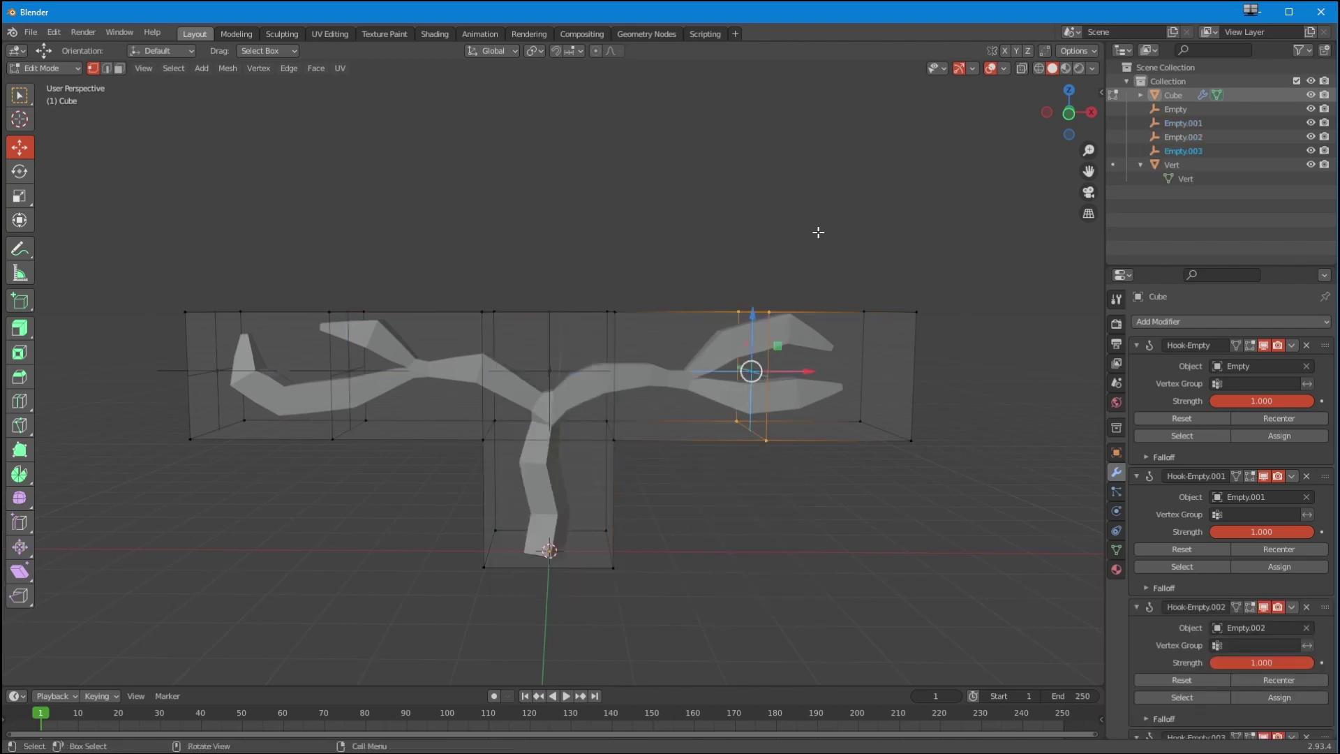
left_click_drag(818, 231, 971, 497)
key("ctrl+h")
left_click(928, 495)
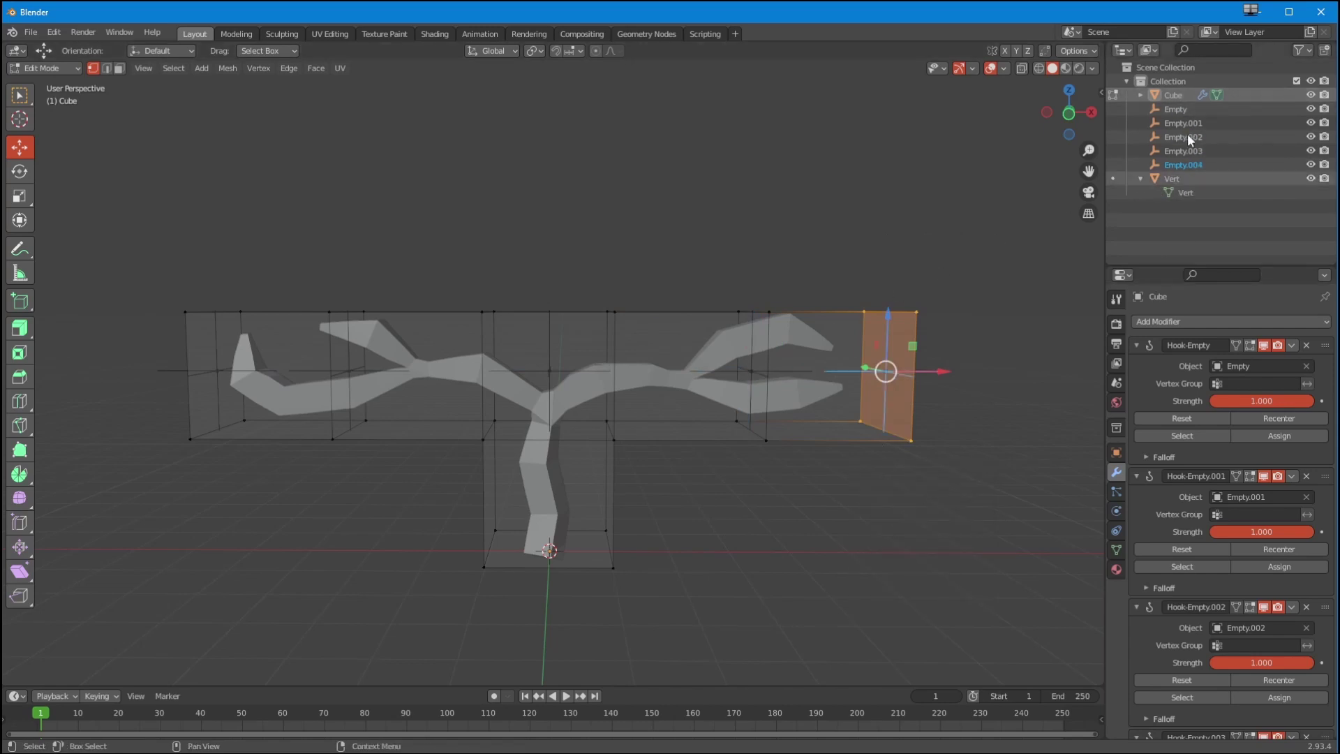
left_click_drag(1134, 342, 1132, 430)
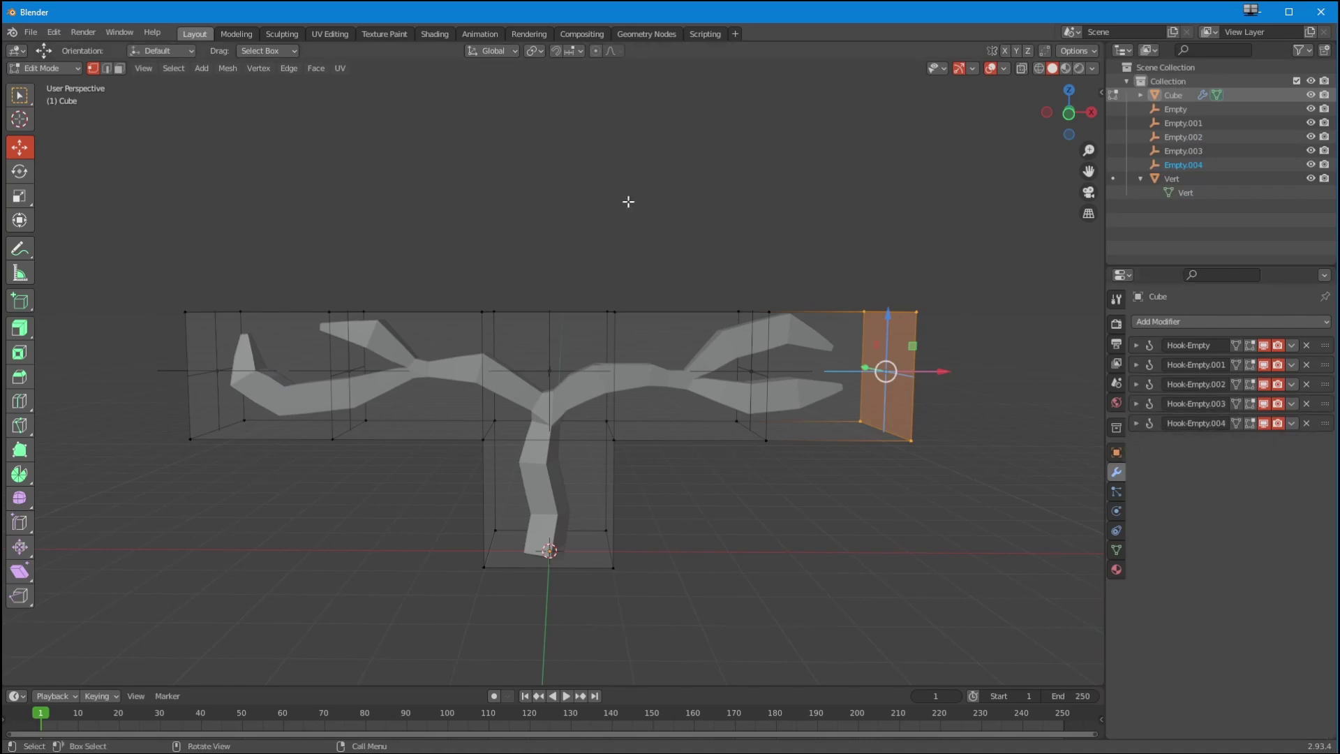
- In Object Mode, test-move Empty.003 to check its hook, then undo
left_click(46, 68)
left_click(43, 84)
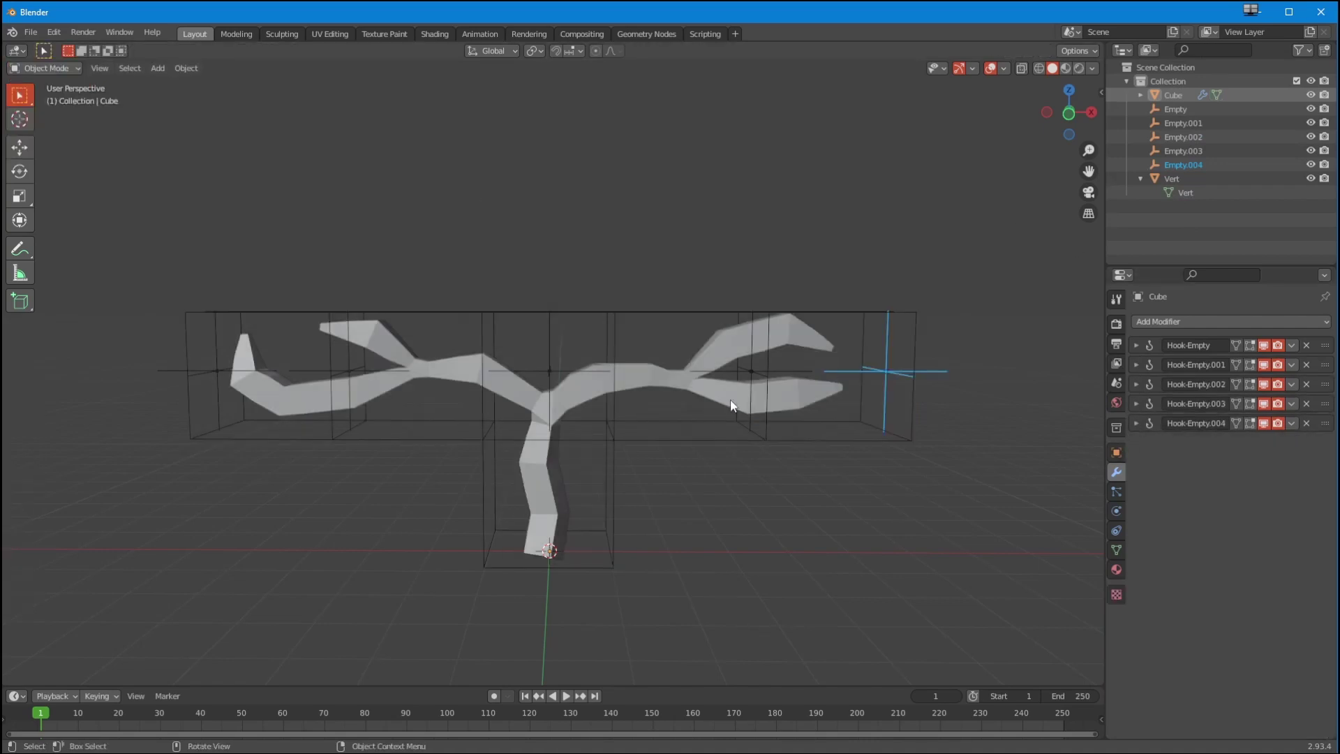
left_click(749, 409)
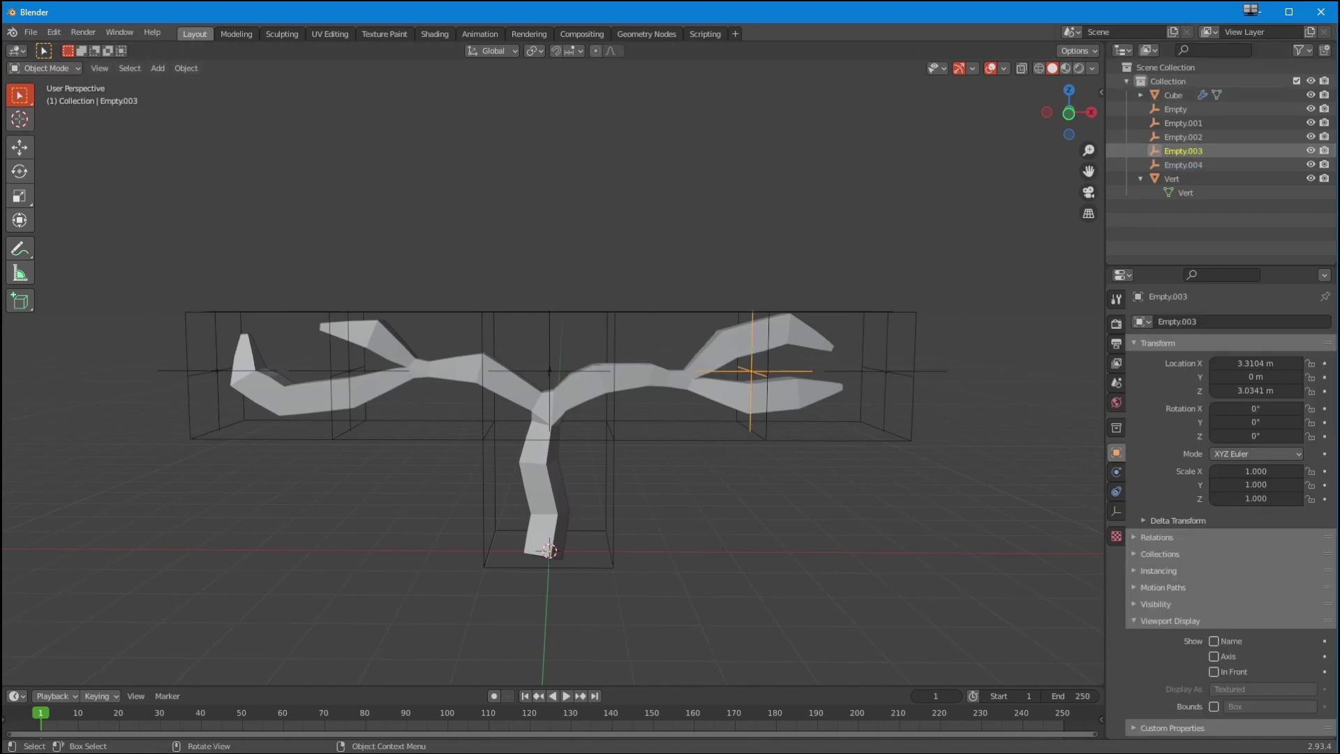
left_click(19, 147)
left_click_drag(756, 388, 788, 392)
key("ctrl+z")
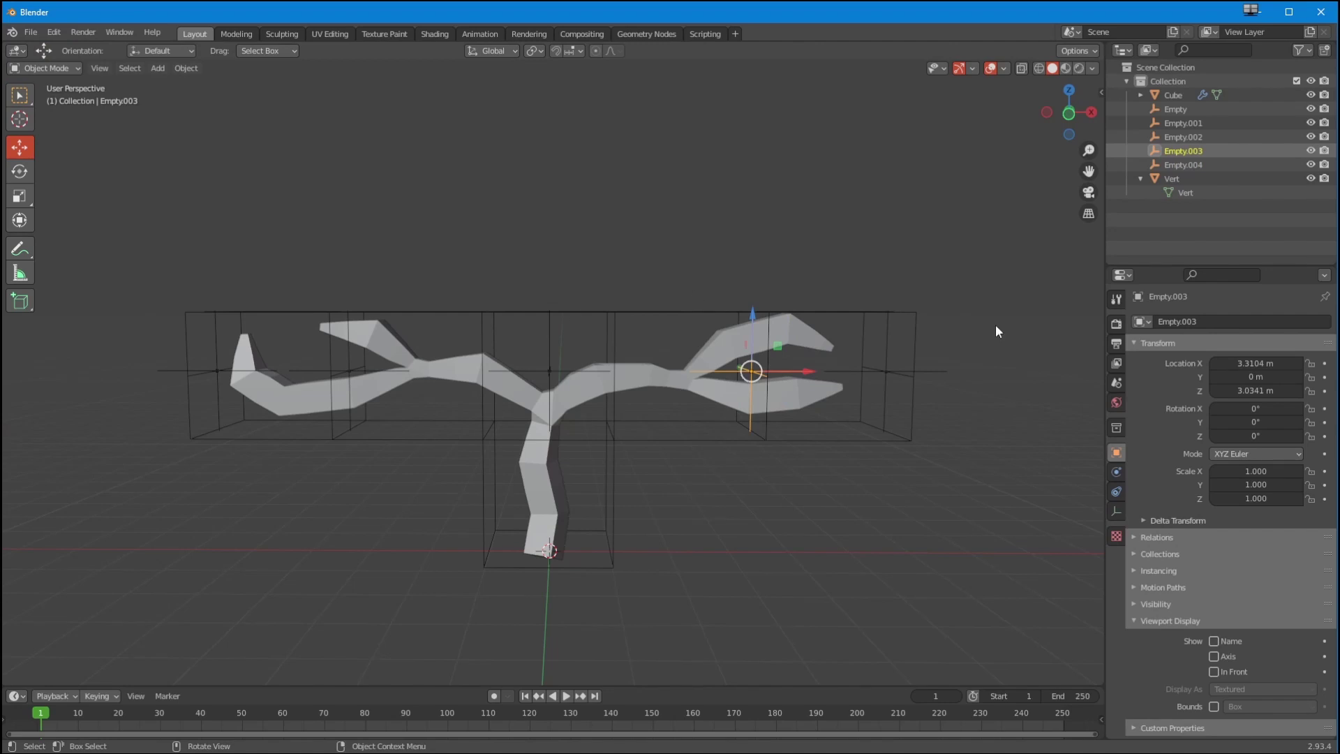
mouse_move(518, 398)
middle_mouse_down()
mouse_move(531, 411)
mouse_move(508, 383)
middle_mouse_up()
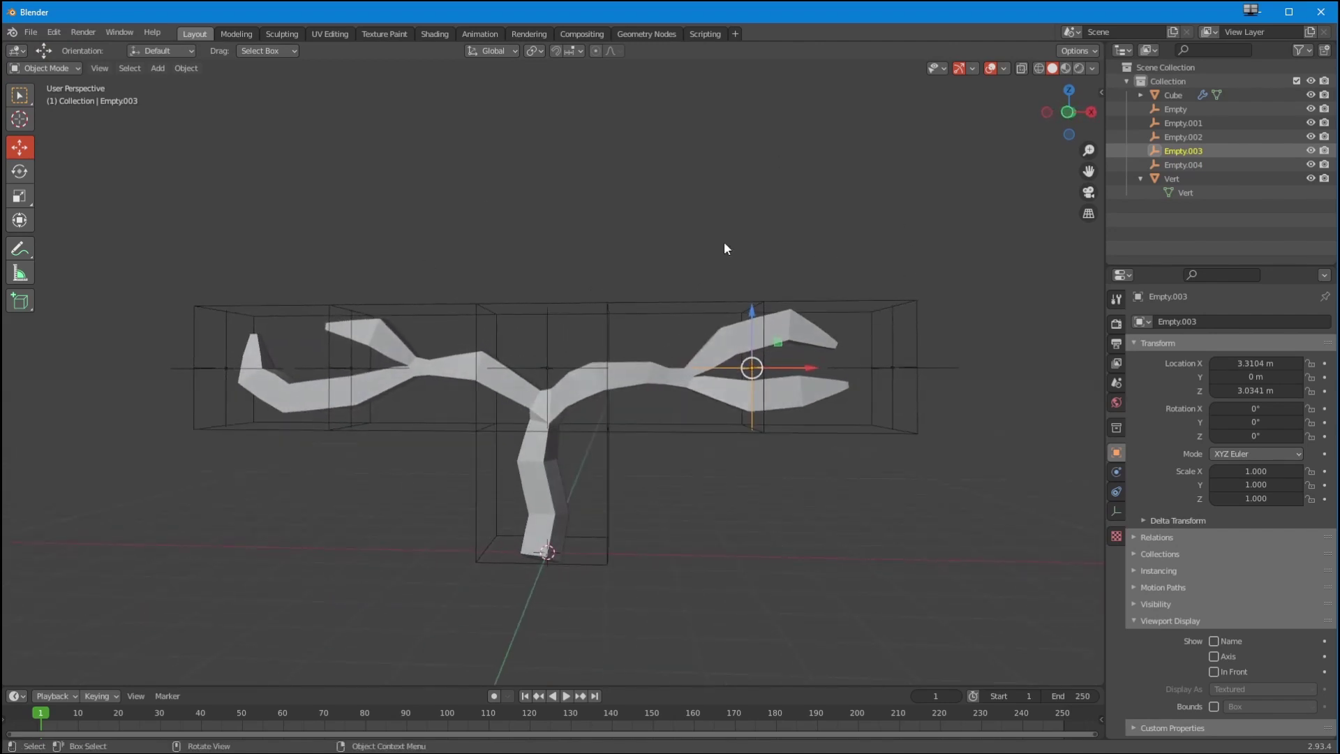
- Give Empty.004 a Child Of constraint targeting Empty.003
left_click(936, 367)
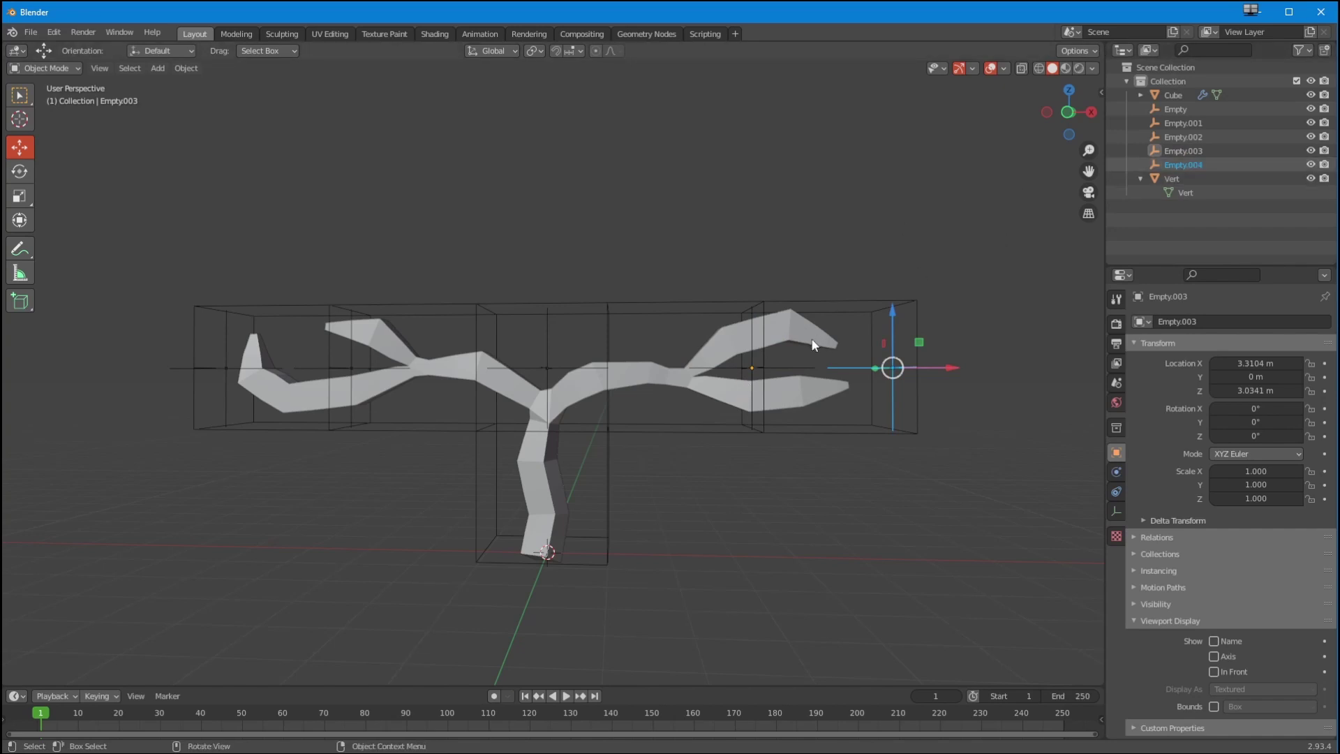
key("ctrl+z")
left_click(1179, 165)
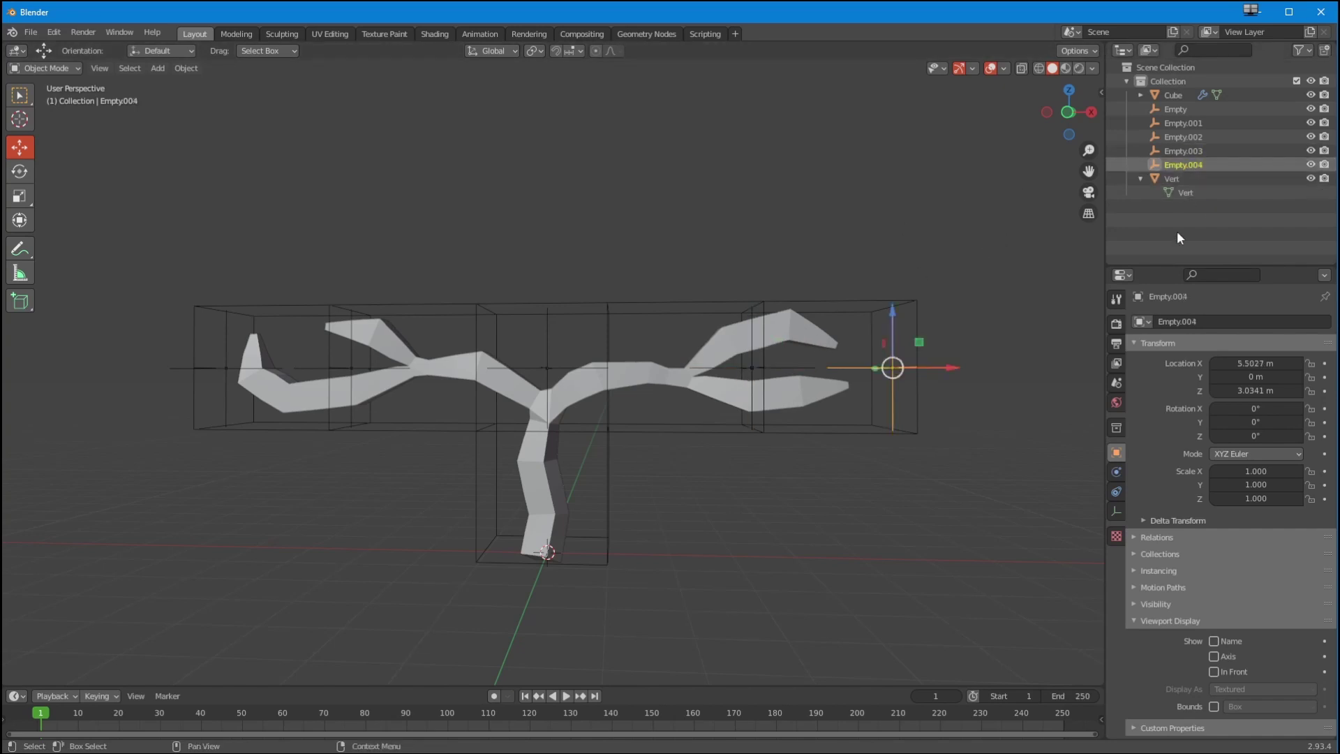
left_click(1116, 491)
left_click(1159, 321)
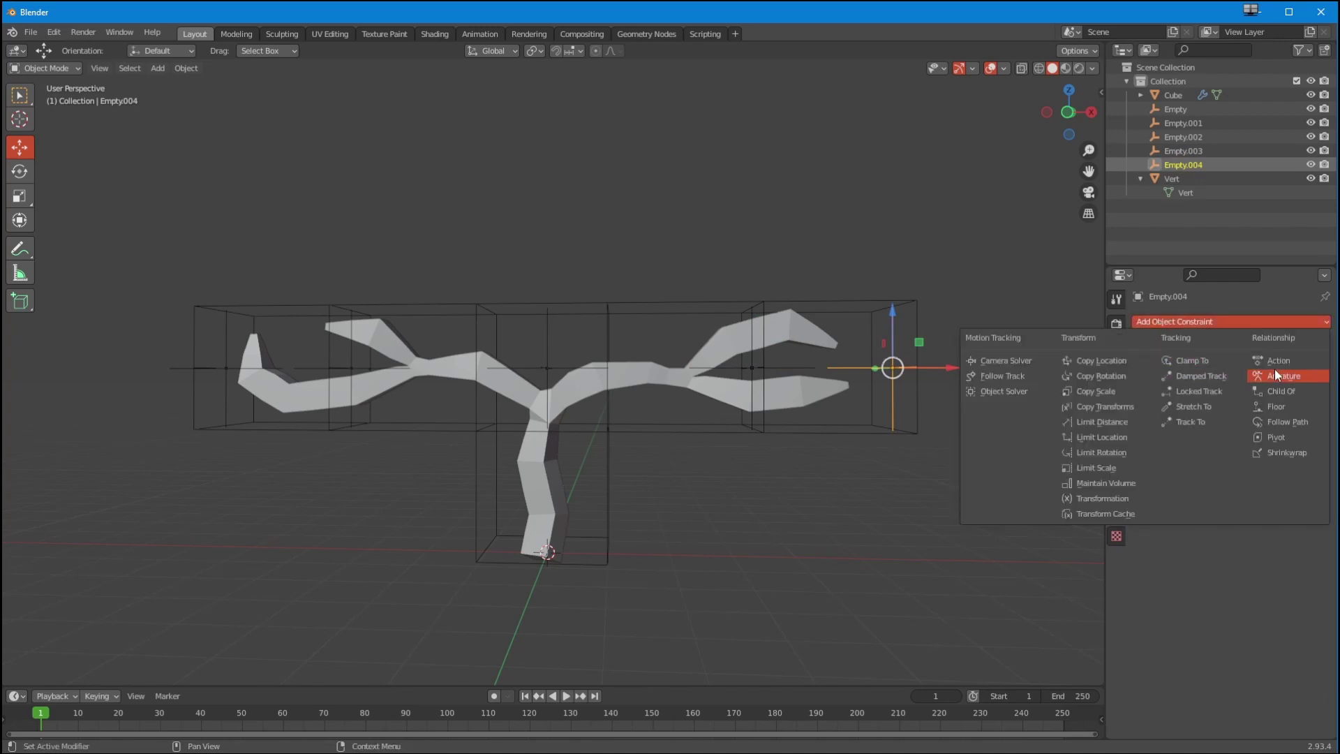
left_click(1268, 390)
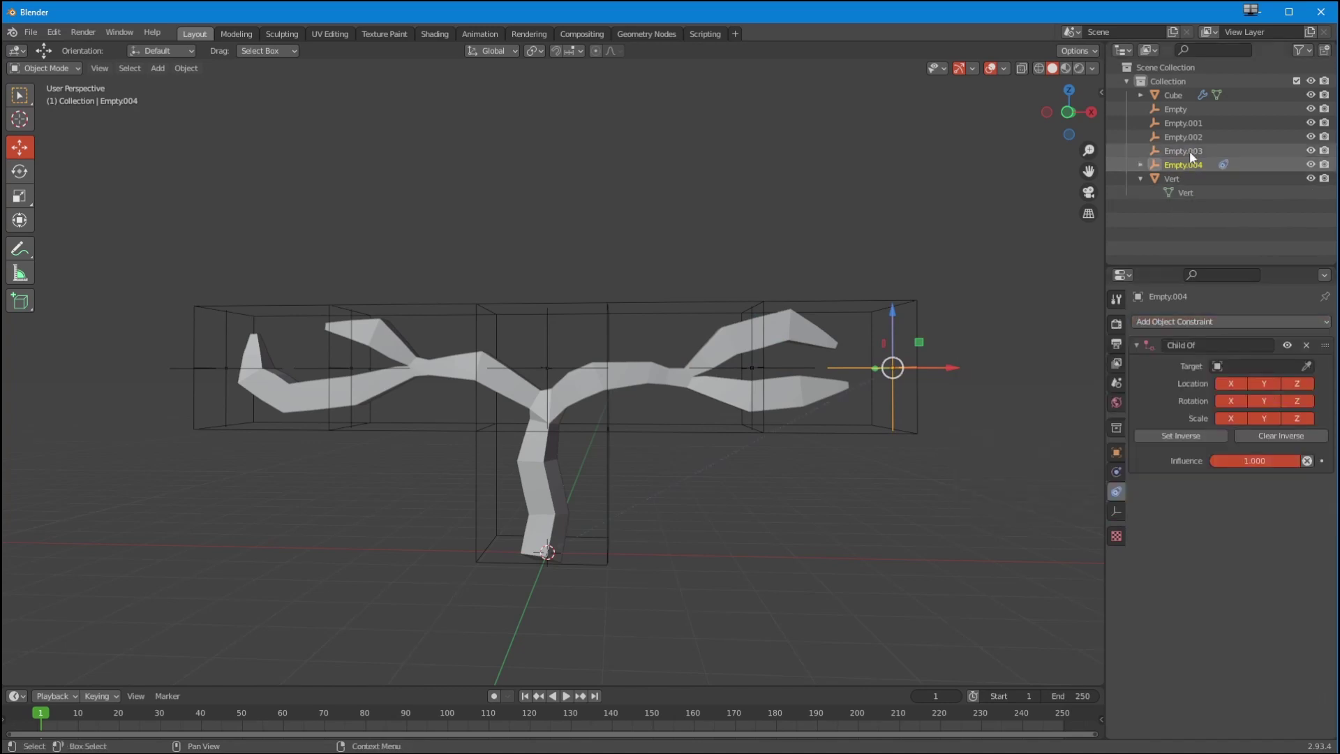
left_click(1307, 366)
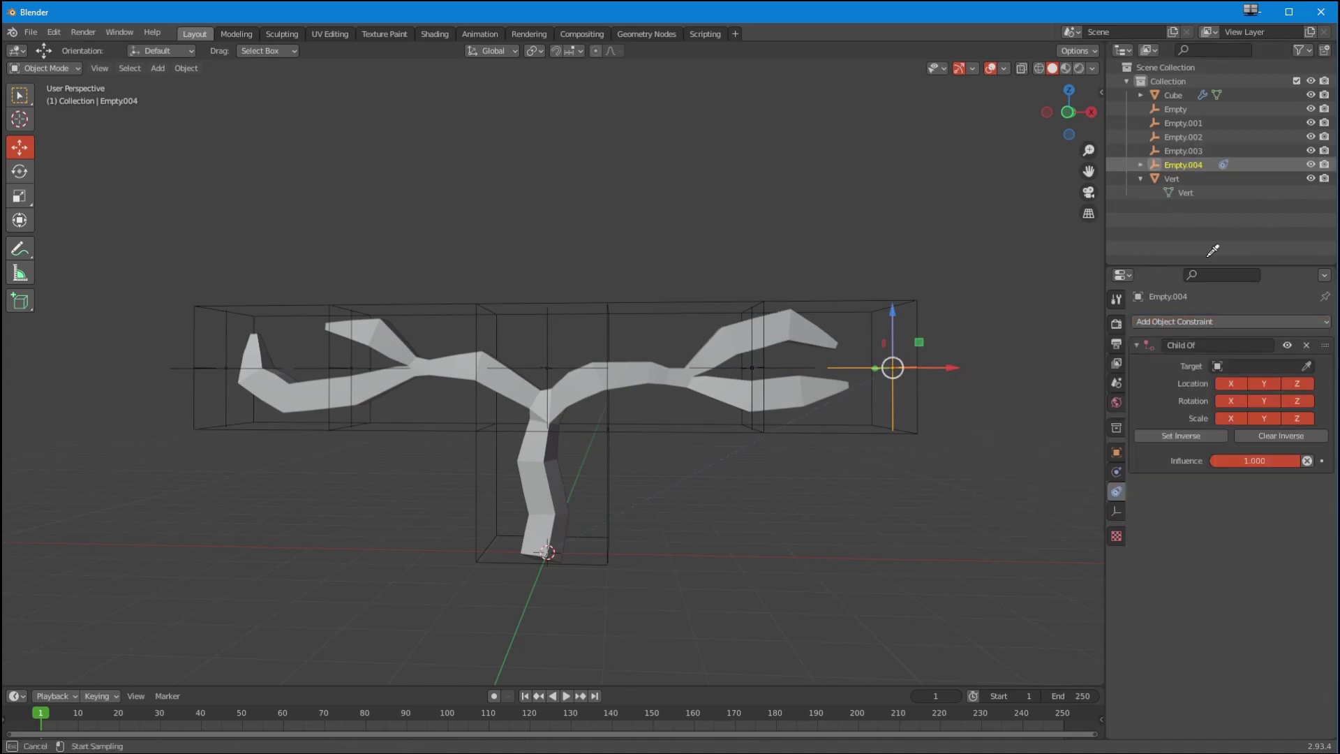
left_click(1180, 150)
- Give Empty.003 a Child Of constraint targeting Empty.002
left_click(1183, 151)
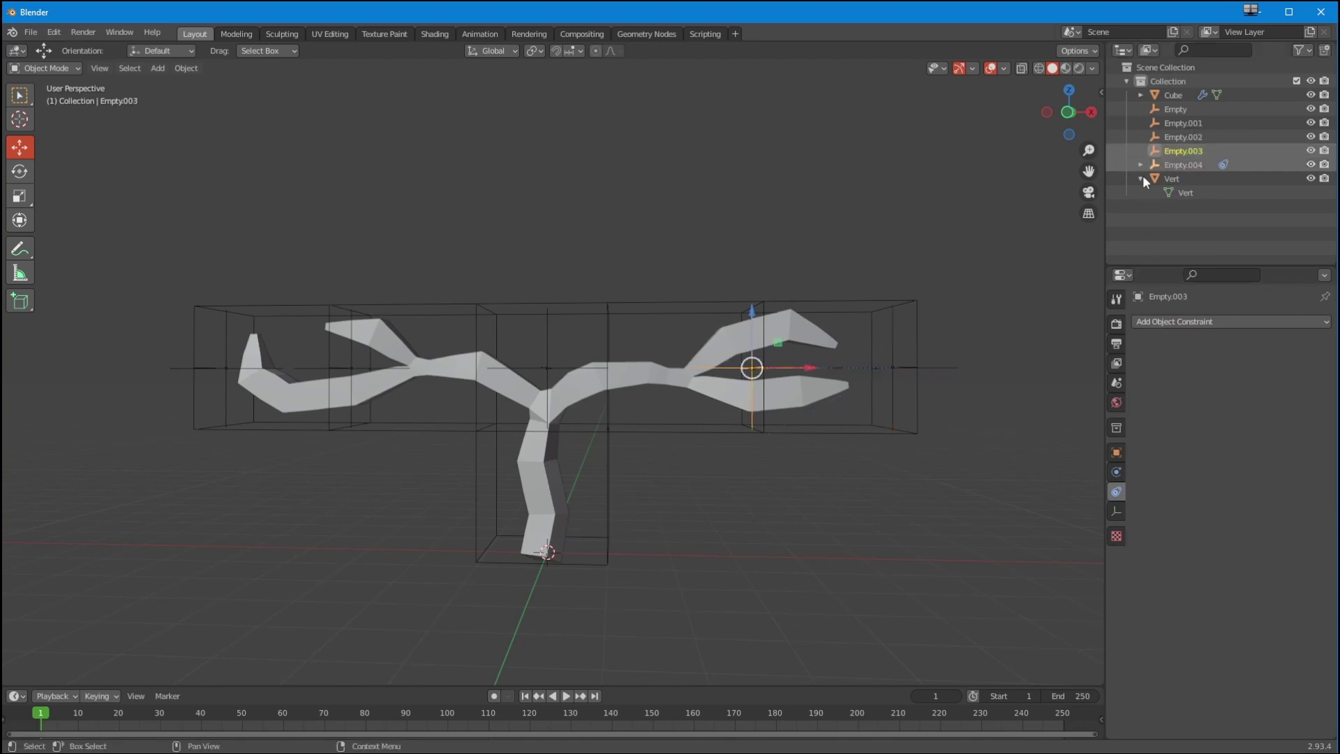
left_click(20, 171)
mouse_move(700, 340)
left_mouse_down()
mouse_move(678, 385)
mouse_move(695, 354)
left_mouse_up()
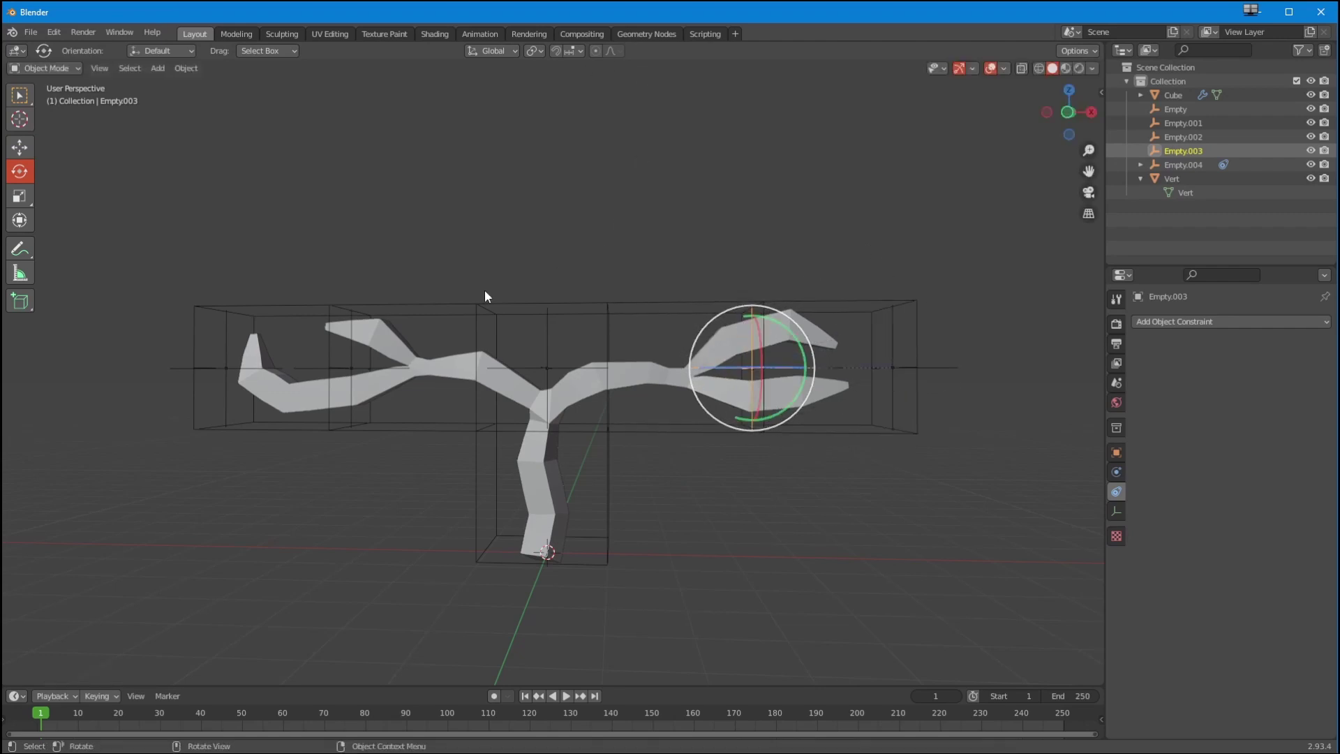
left_click(1195, 321)
left_click(1263, 391)
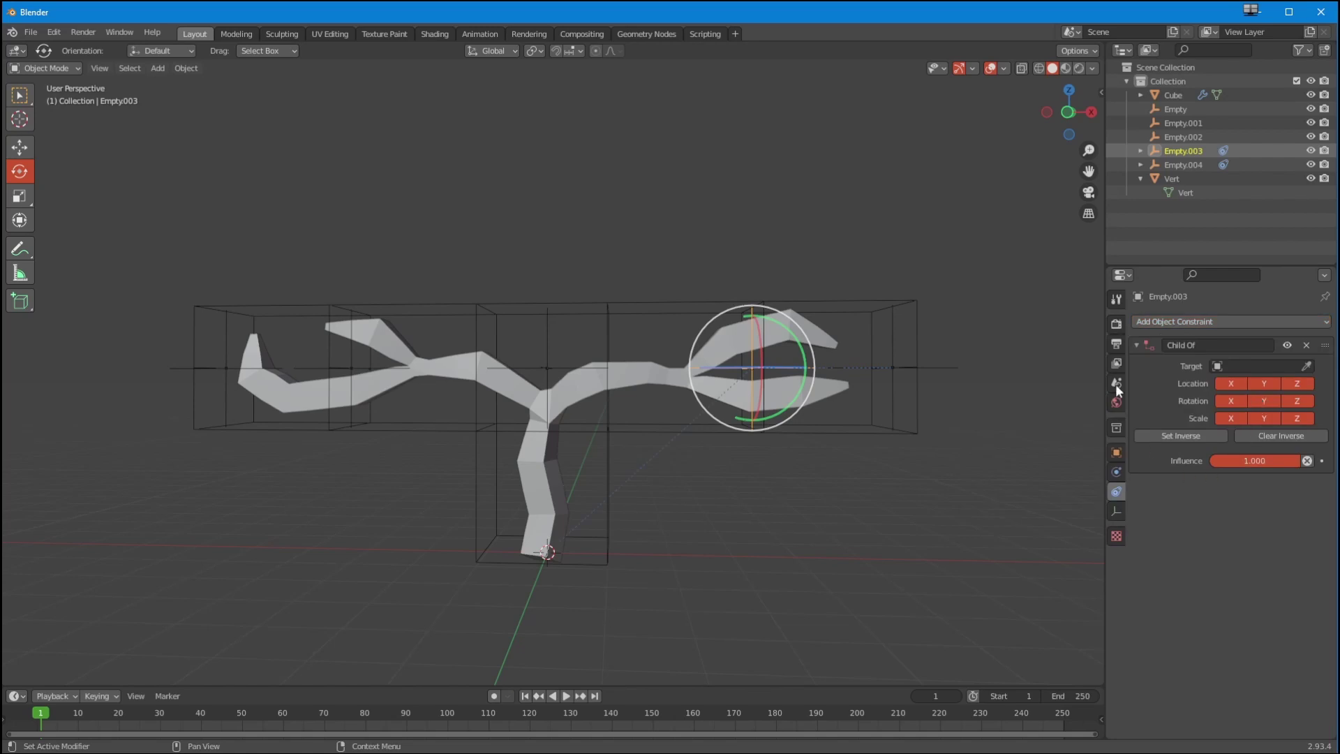
left_click(1306, 365)
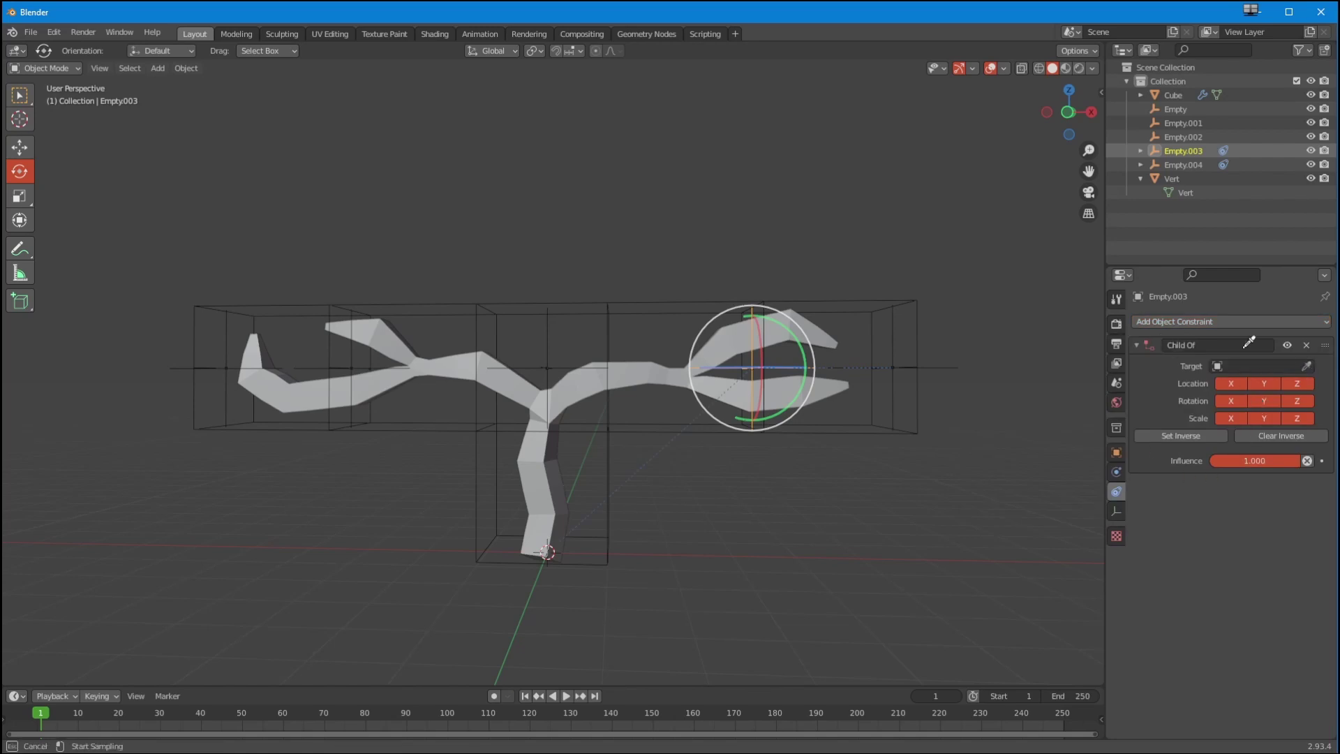
left_click(551, 323)
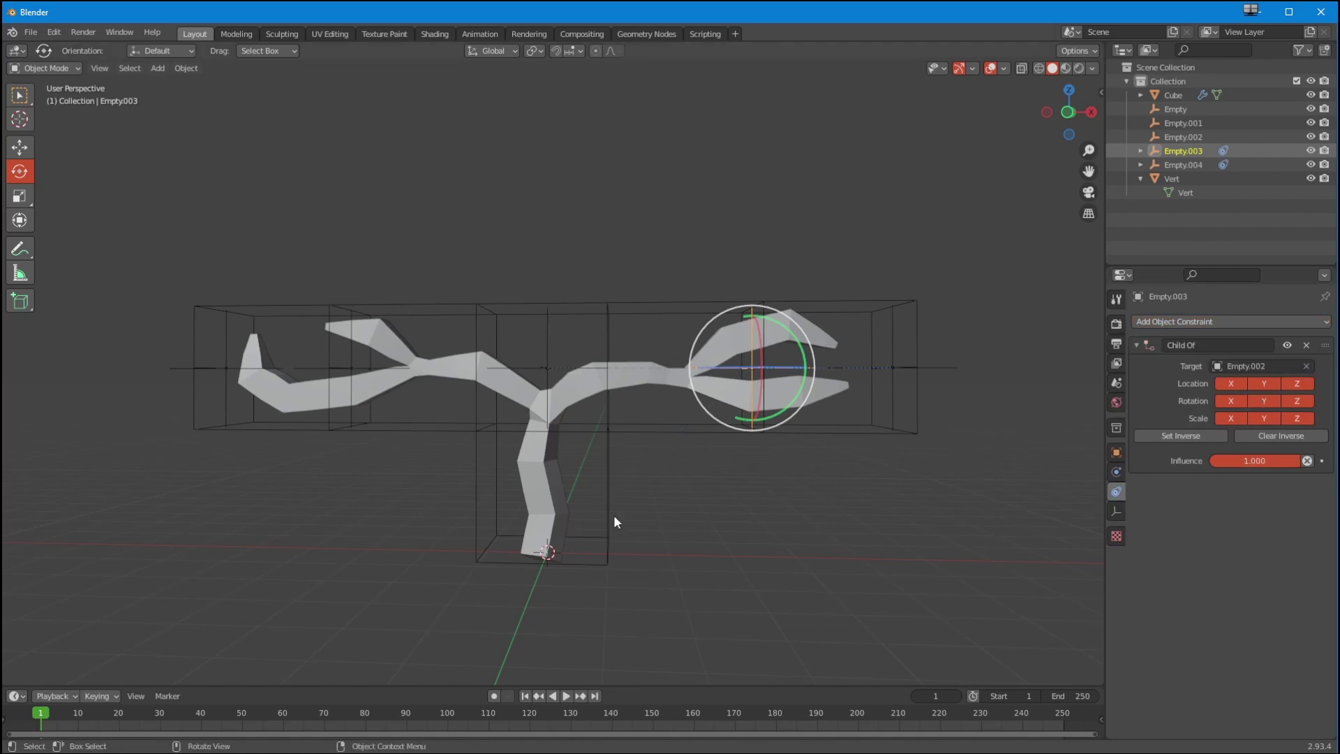
- Test-rotate Empty.002 to bend the right branches, undo it, then select Empty.001 and Empty
left_click(20, 147)
left_click(531, 357)
left_click(19, 171)
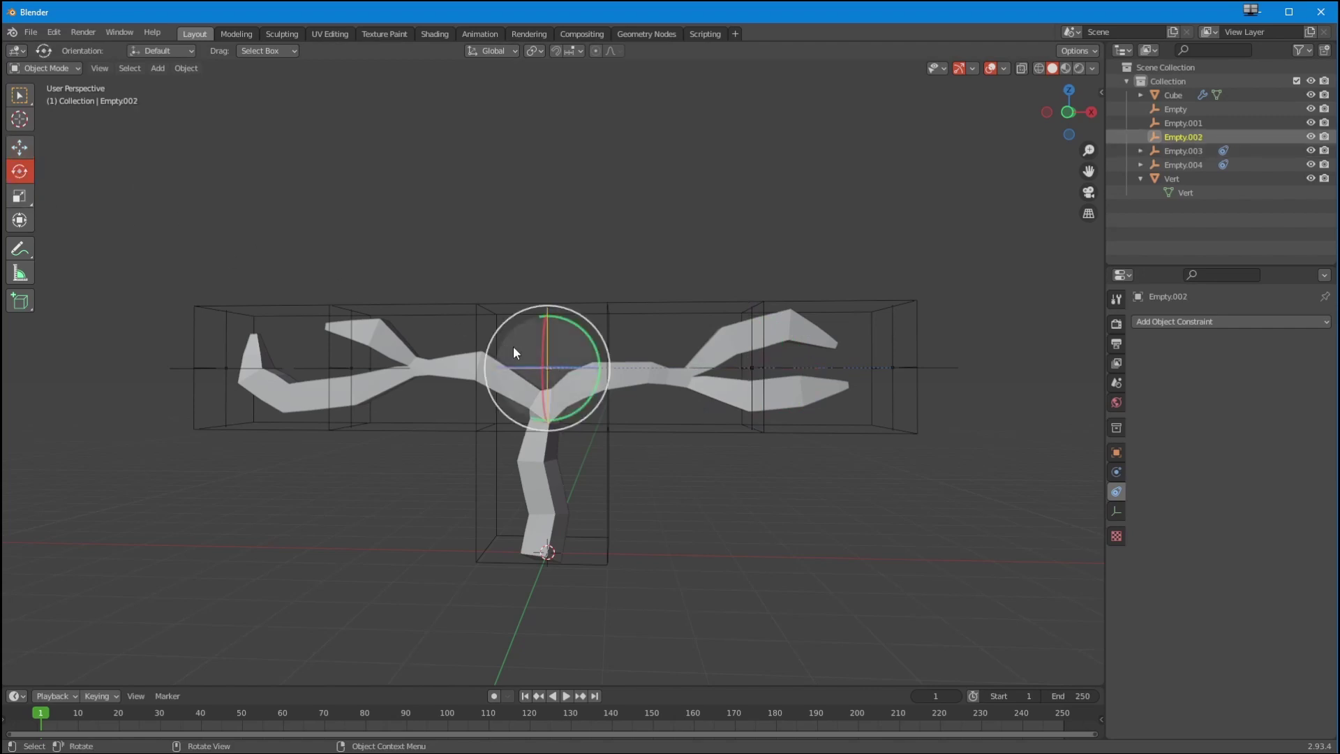
left_click_drag(496, 328, 486, 354)
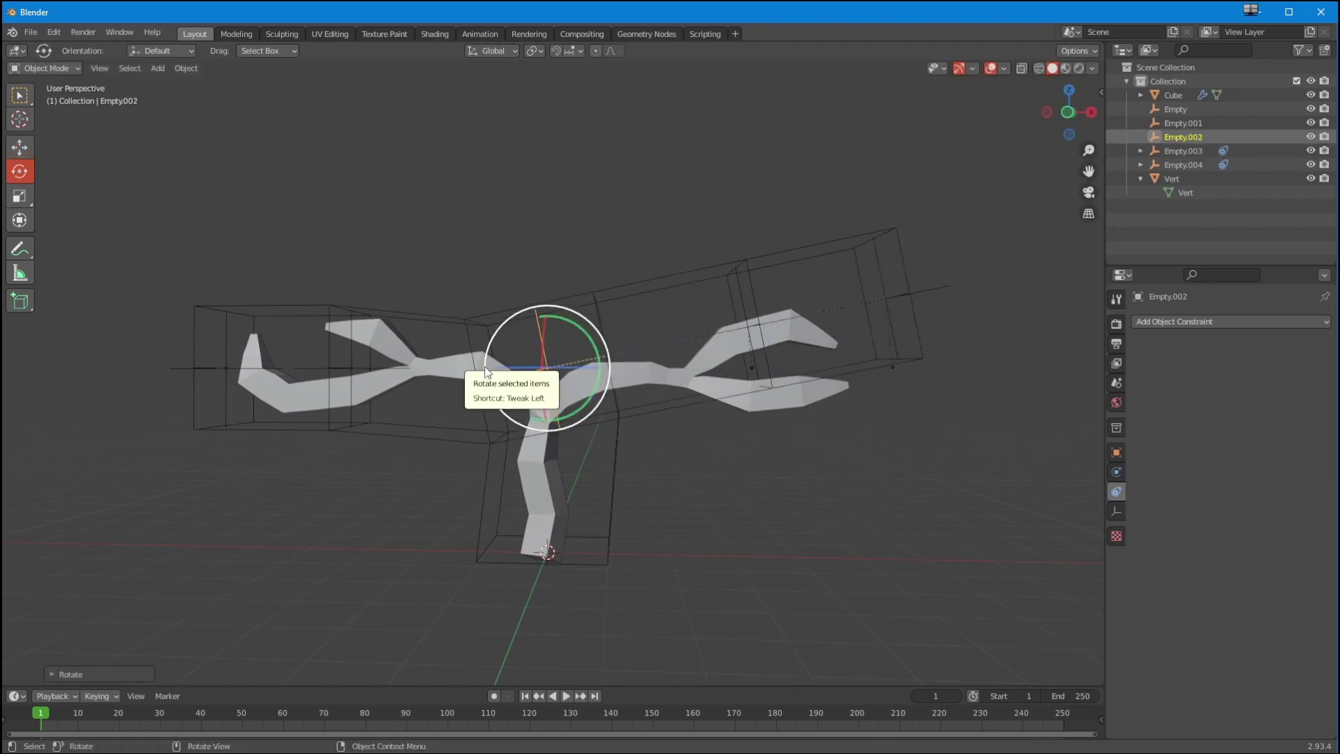
key("ctrl+z")
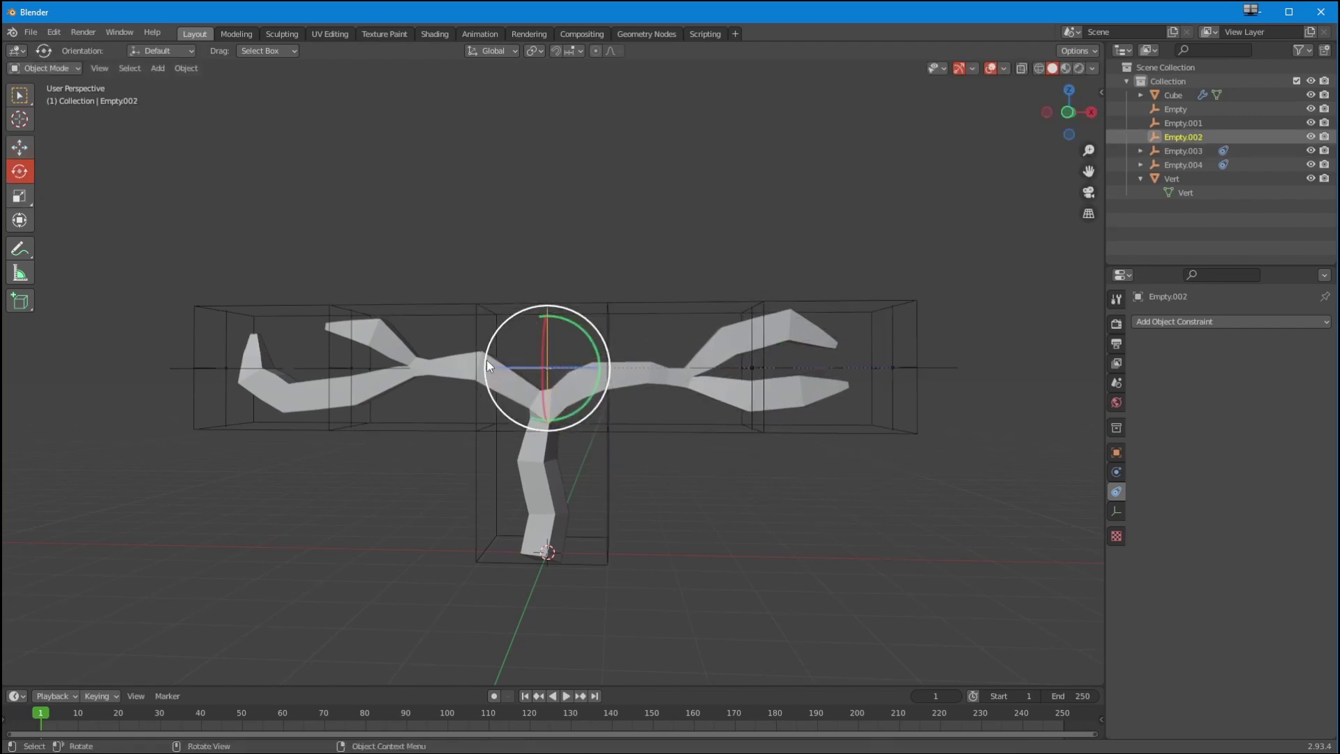
left_click(225, 346)
left_click(351, 346, "shift")
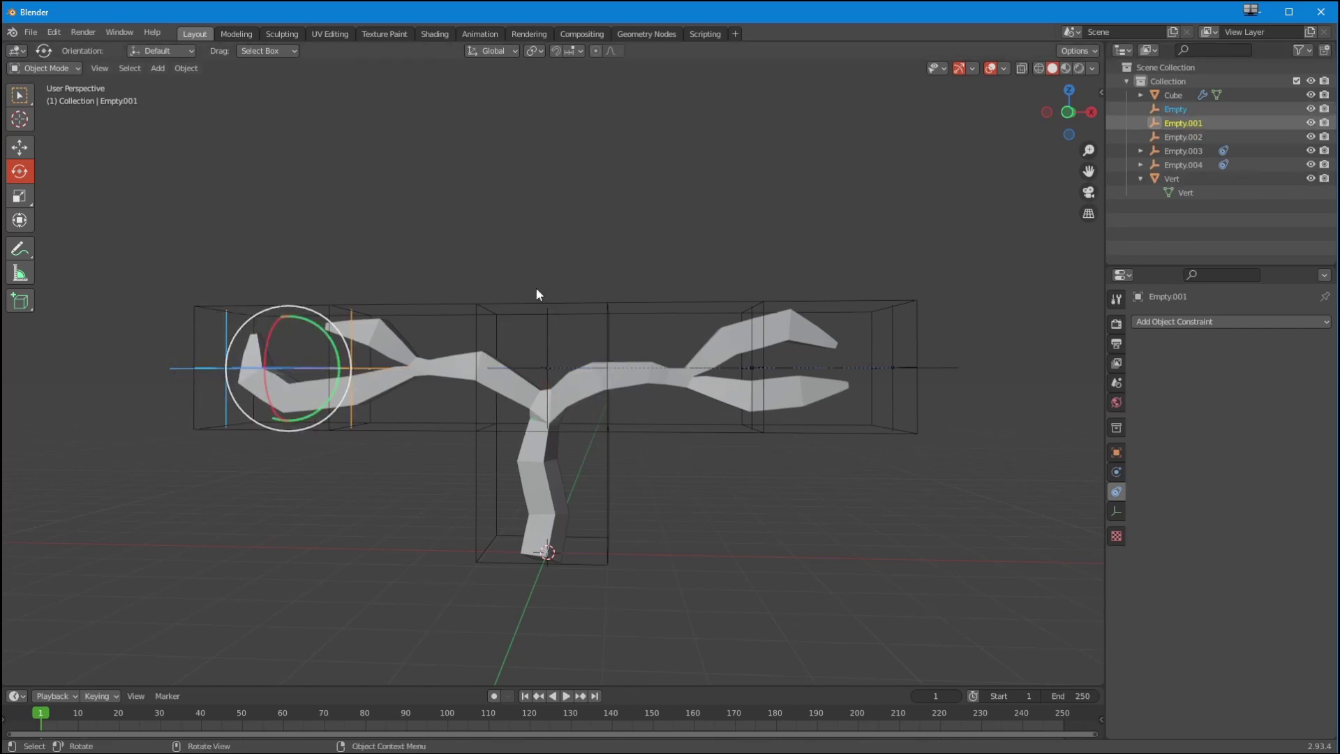
- Give Empty a Child Of constraint targeting Empty.001
left_click(217, 330)
left_click(226, 343)
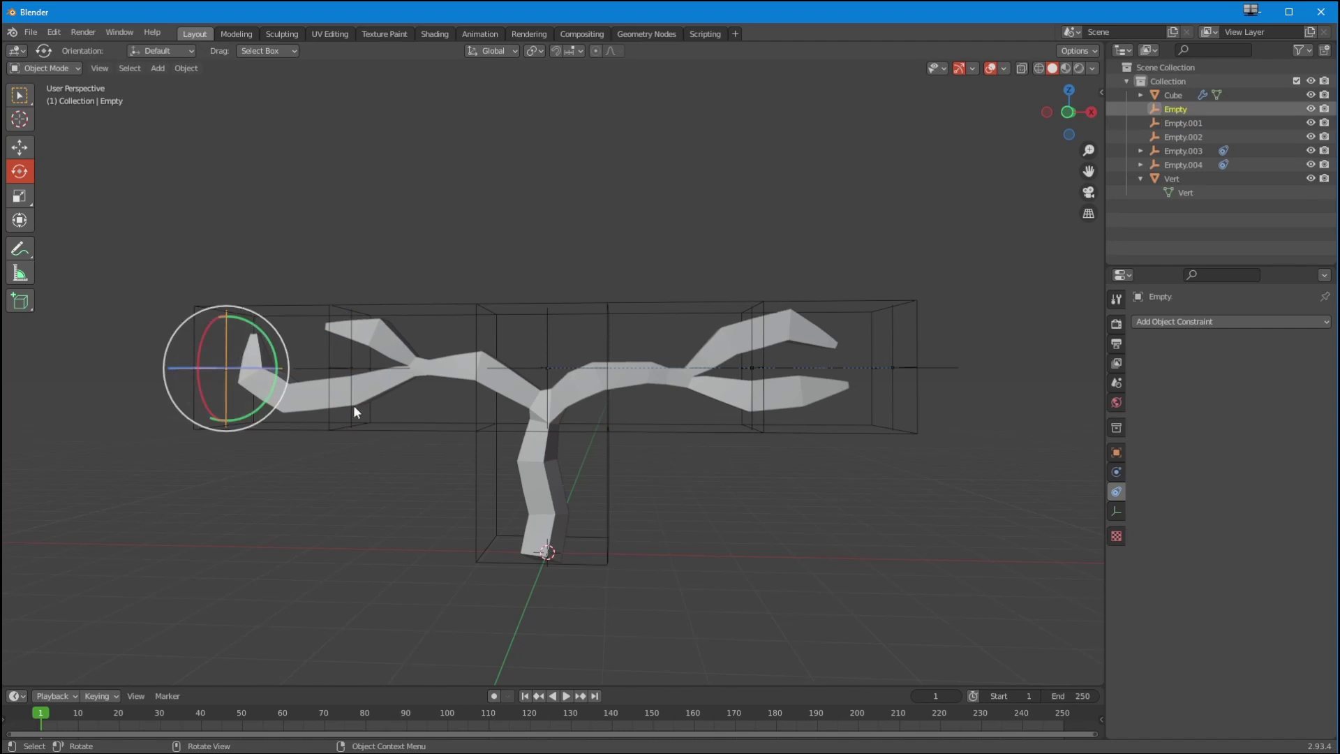
left_click(1203, 321)
left_click(1272, 390)
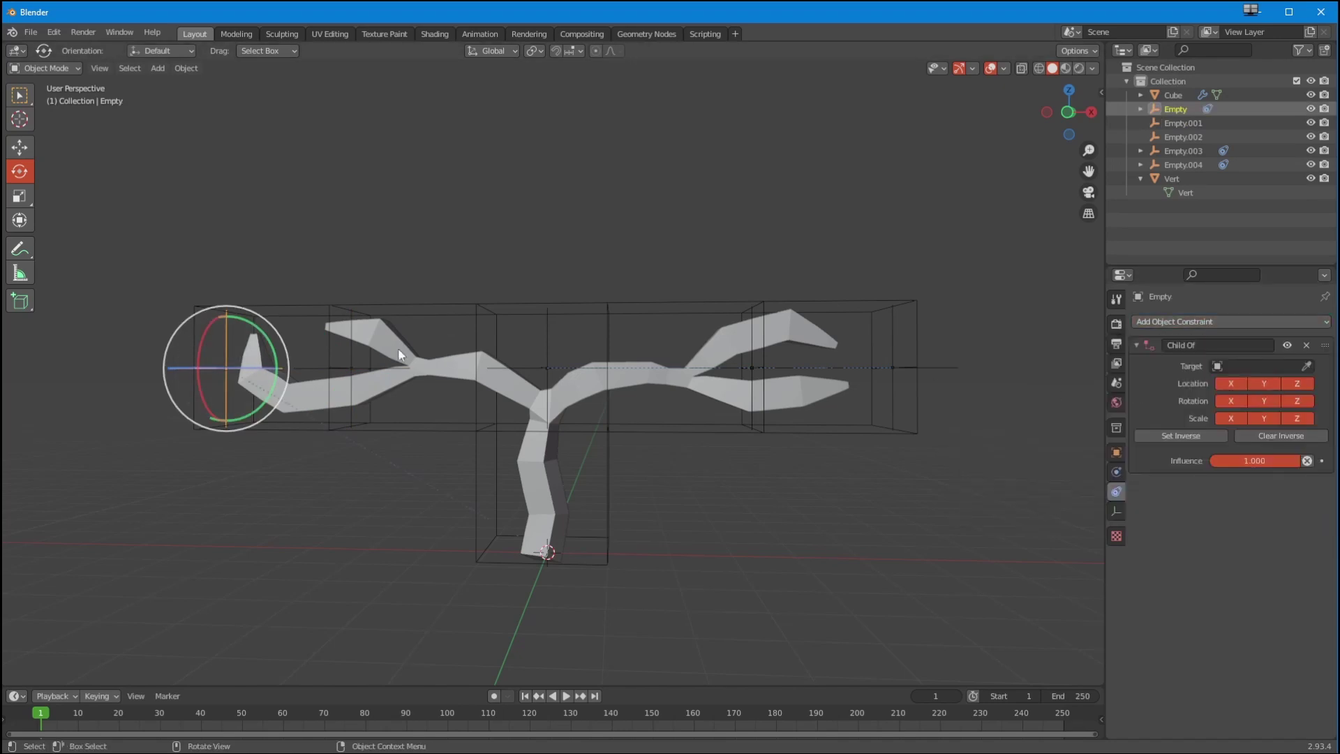
left_click(354, 359)
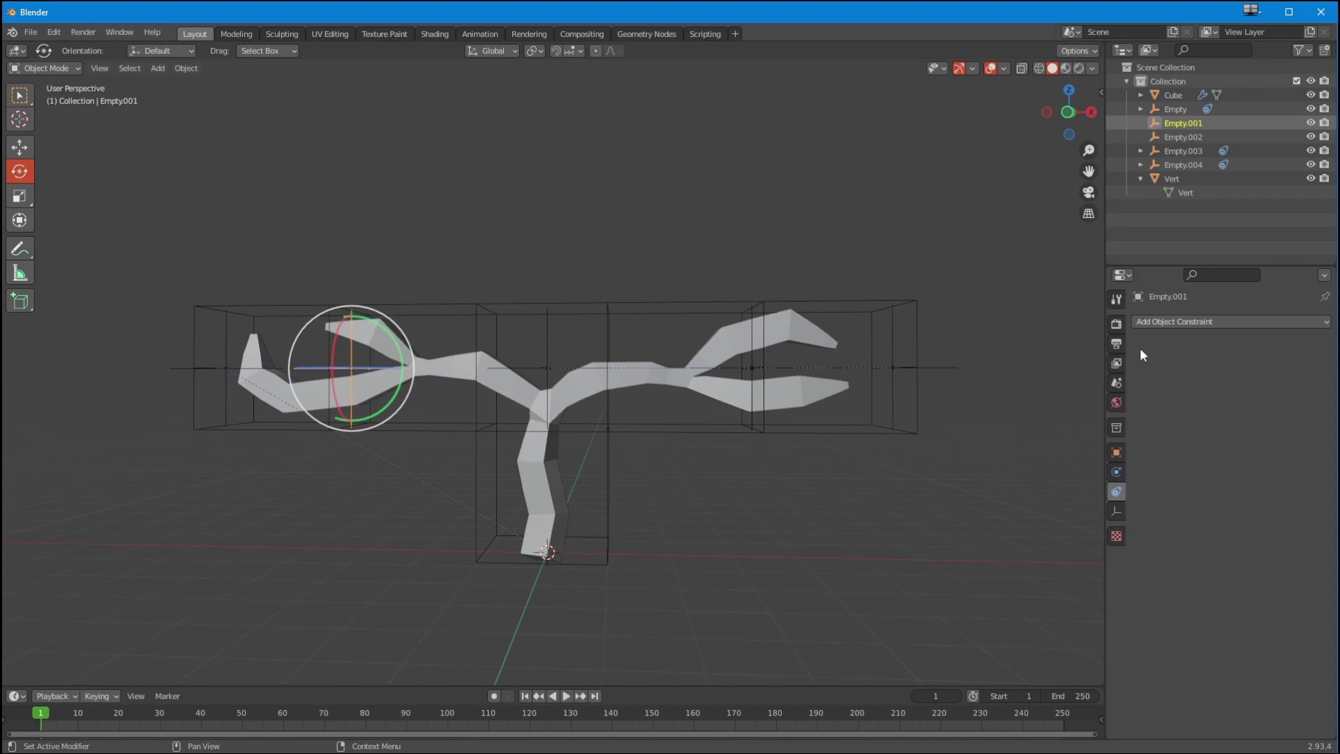
left_click(233, 339)
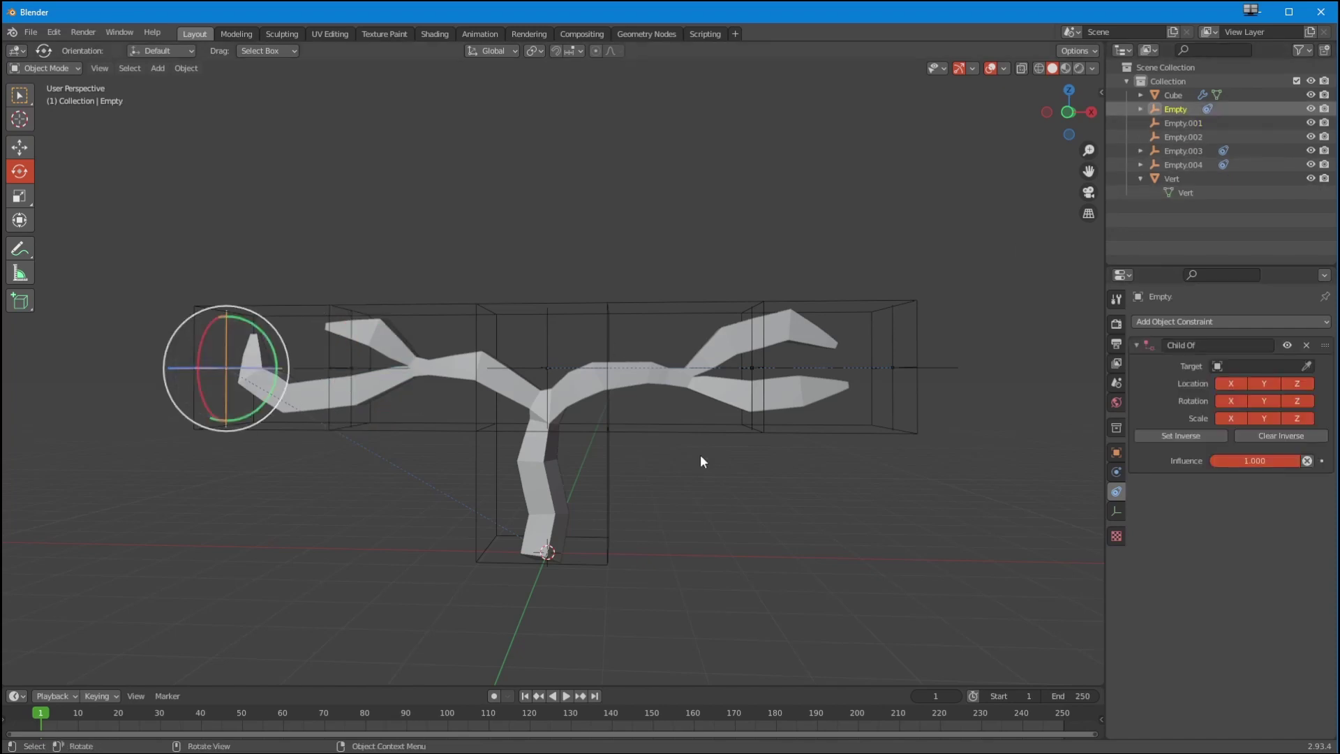
left_click(1307, 366)
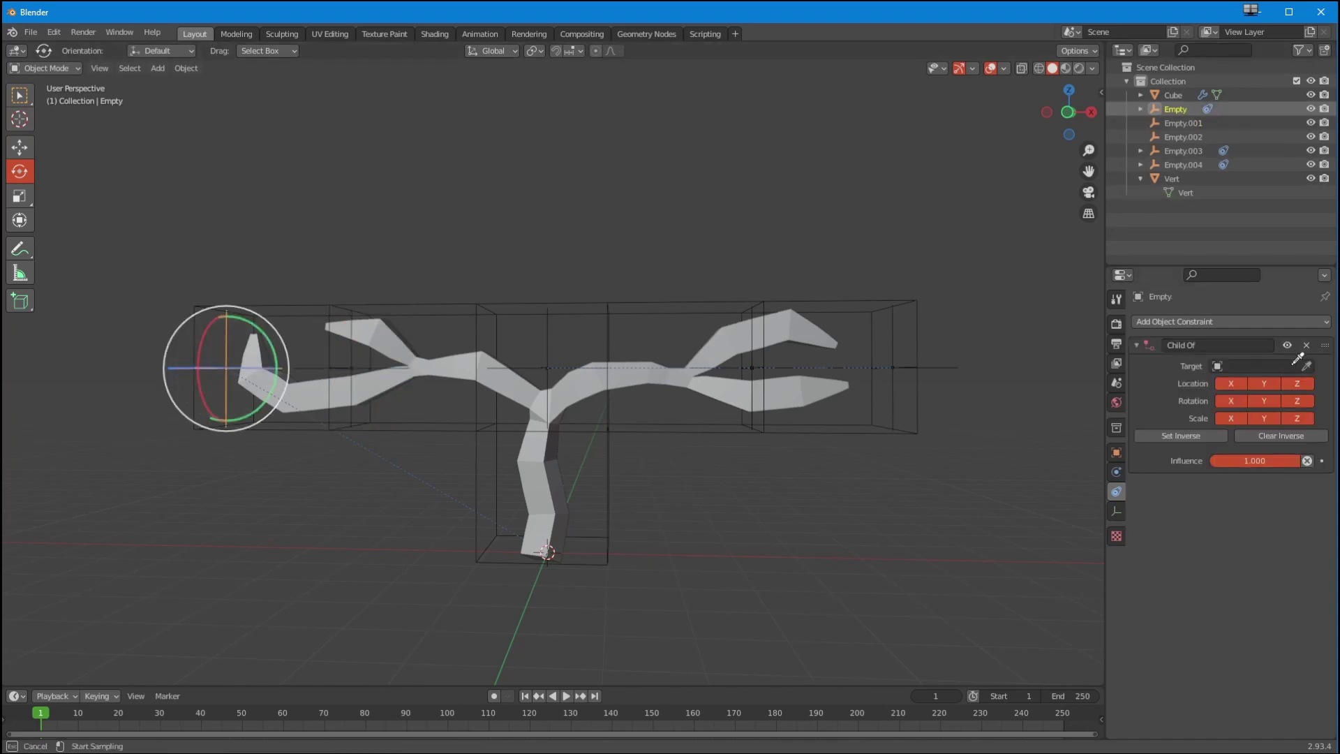
left_click(329, 348)
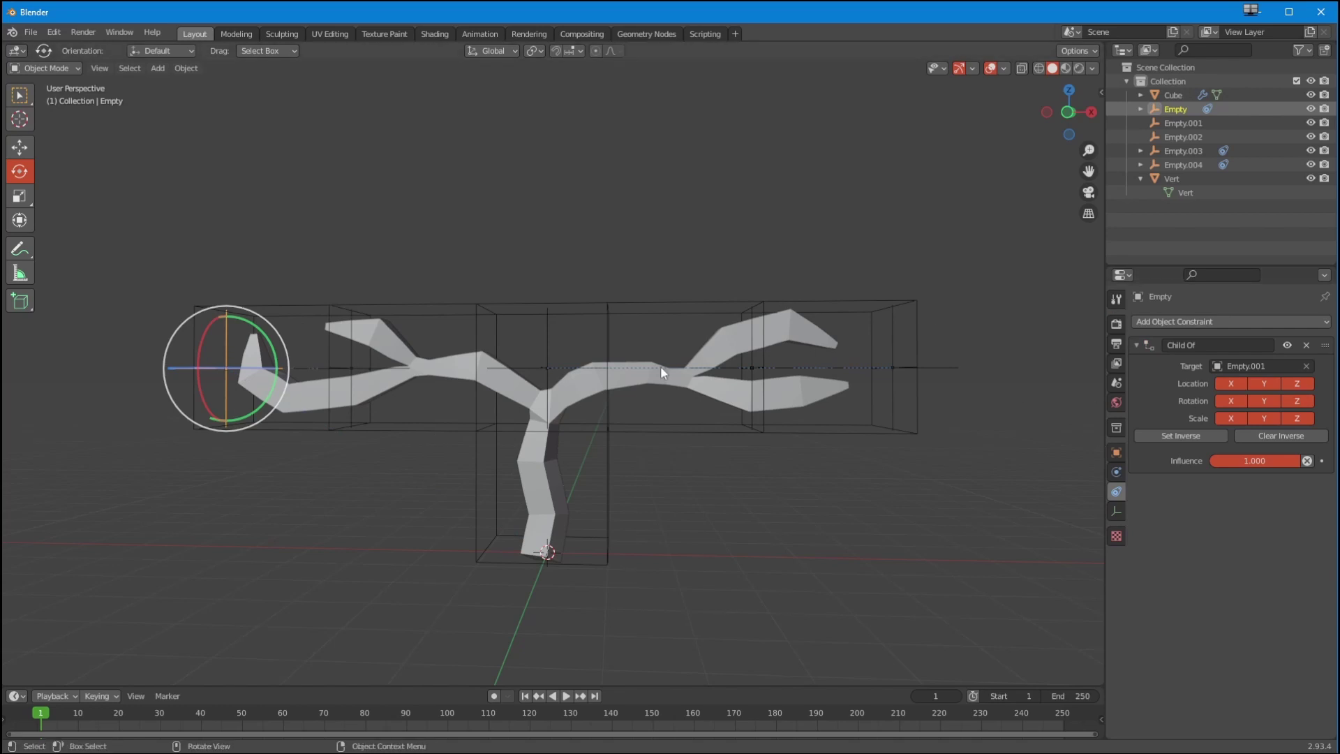
- Give Empty.001 a Child Of constraint targeting Empty.002
left_click(353, 363)
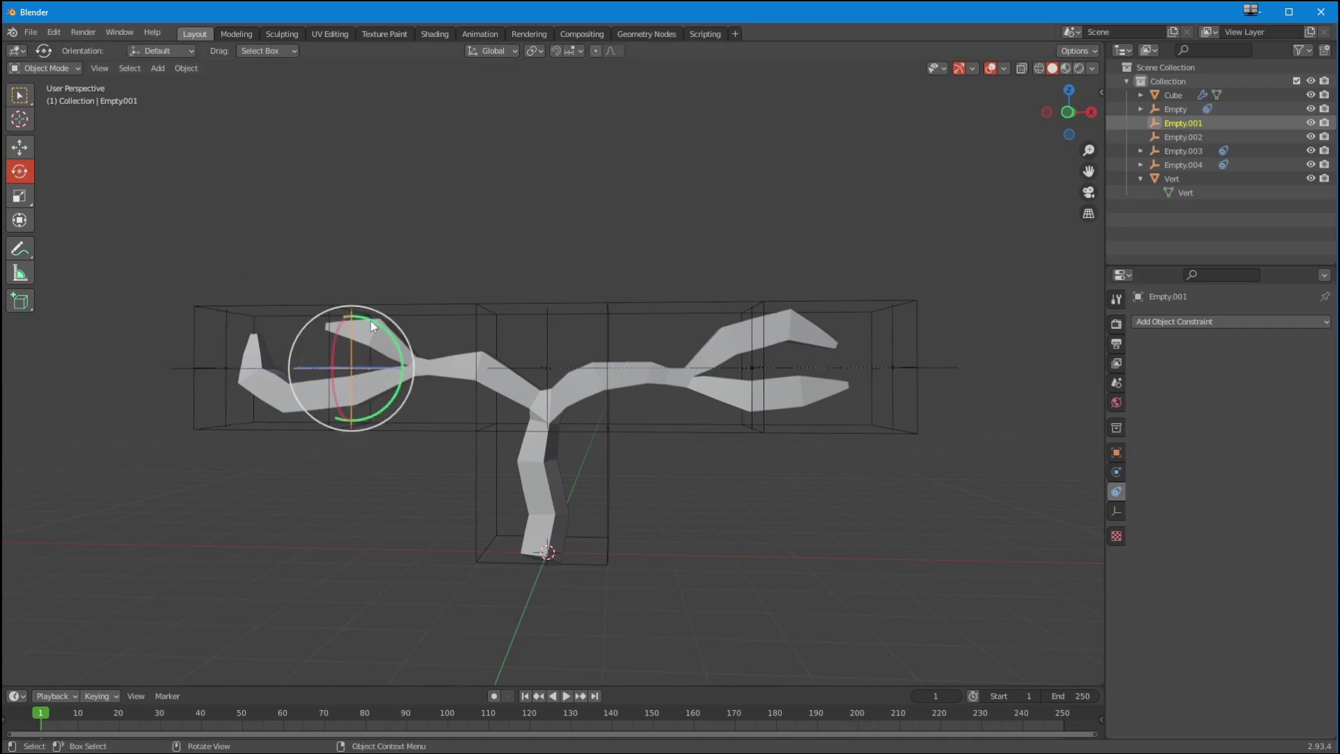
left_click_drag(371, 320, 417, 374)
right_click(416, 374)
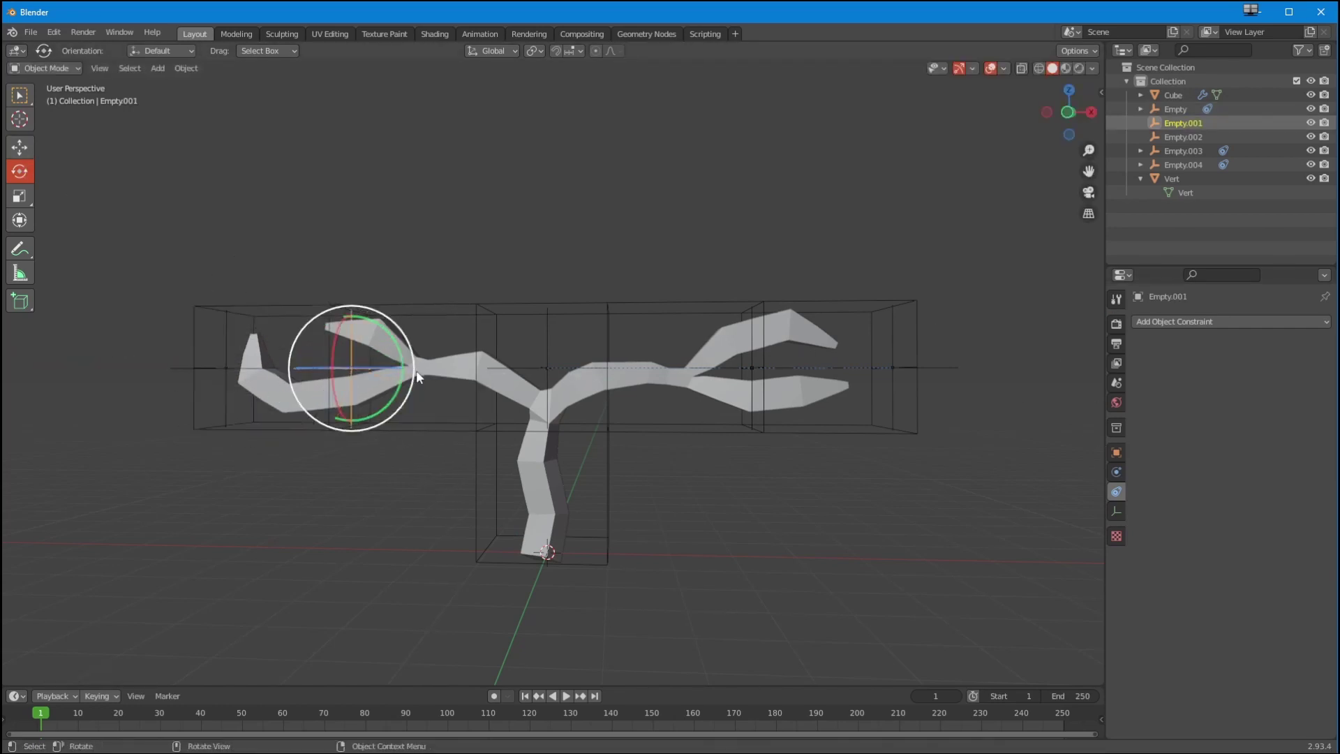
left_click(1213, 323)
left_click(1288, 391)
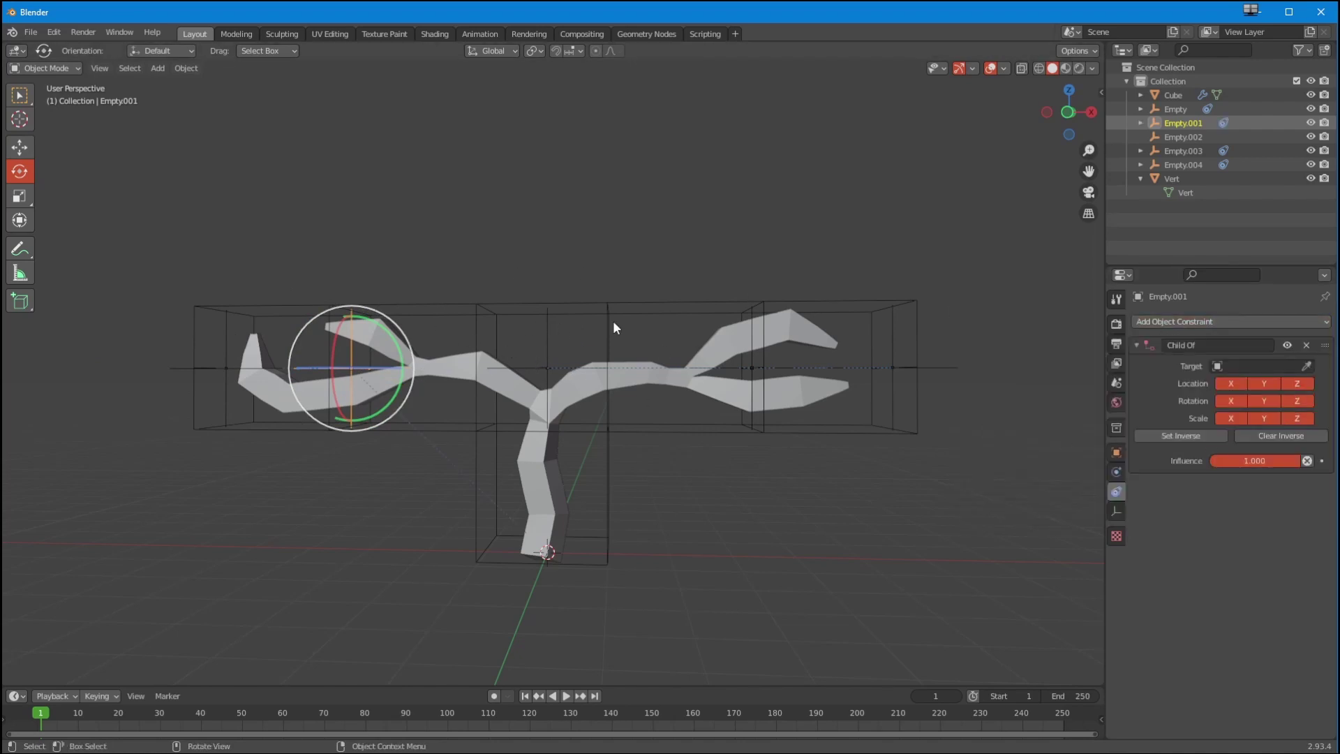
left_click(1306, 365)
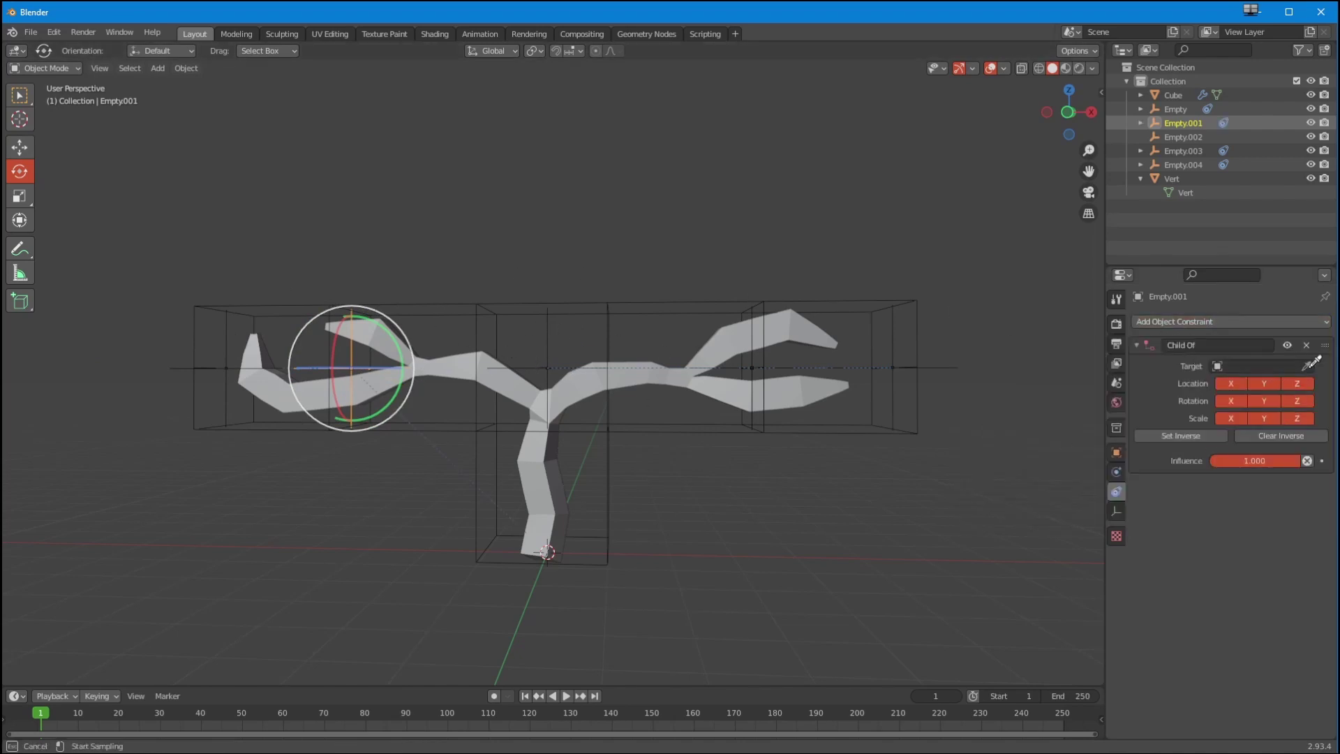
left_click(550, 331)
- Orbit around the tree and inspect the constraints on Empty and Empty.002
key("shift+space")
key("g")
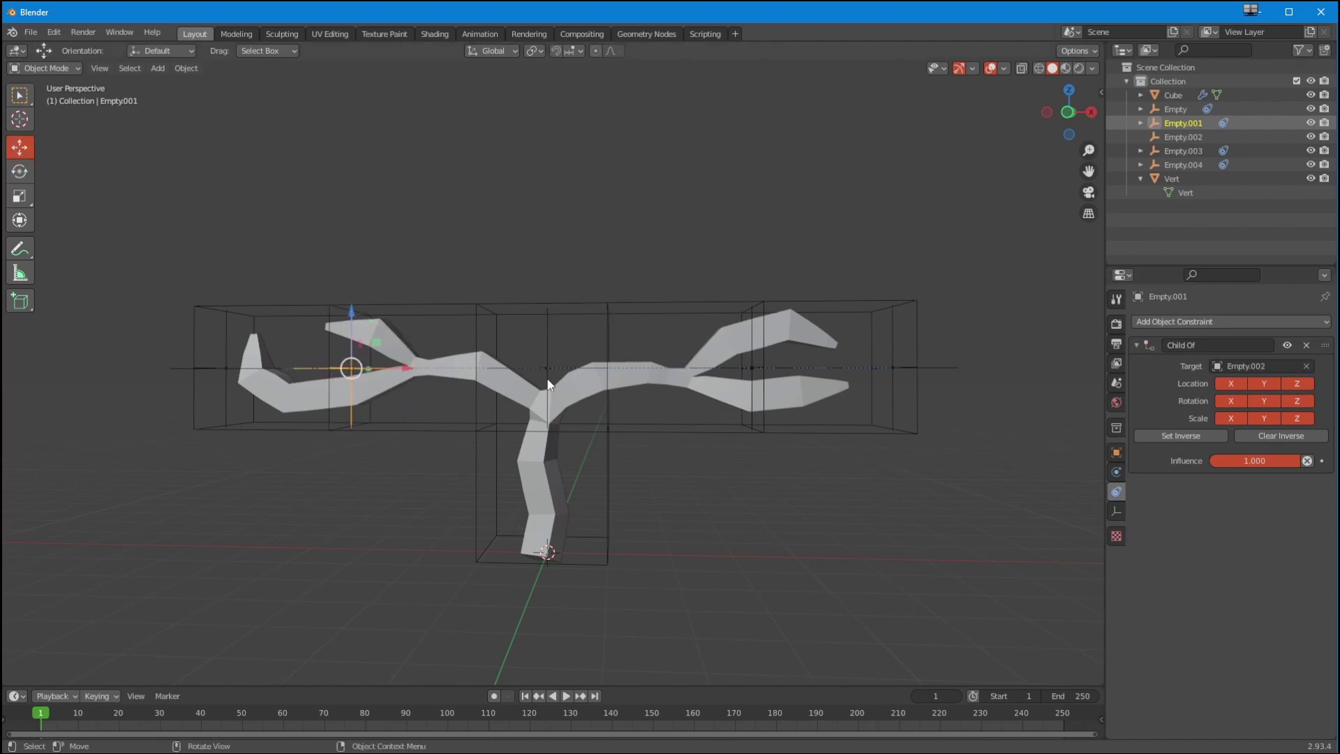
middle_click_drag(548, 383, 560, 303)
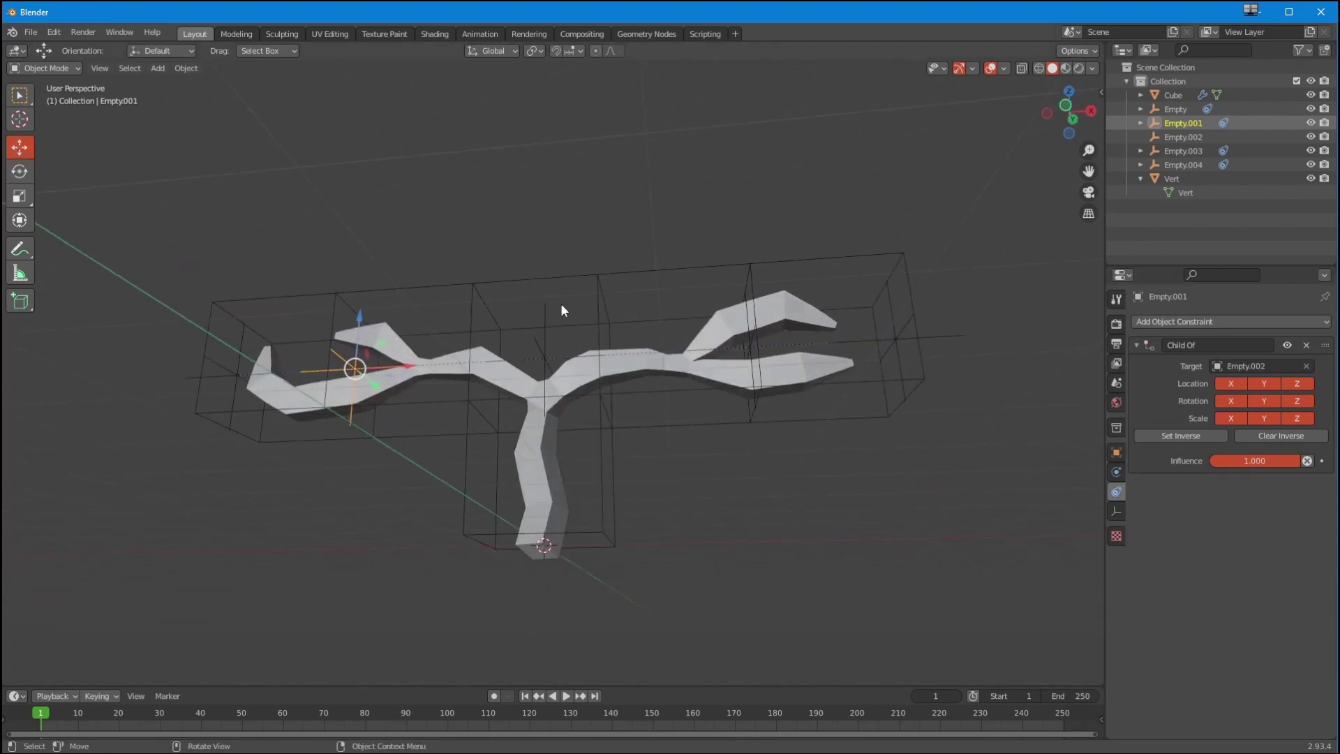
left_click(1177, 109)
middle_click_drag(434, 367, 447, 377)
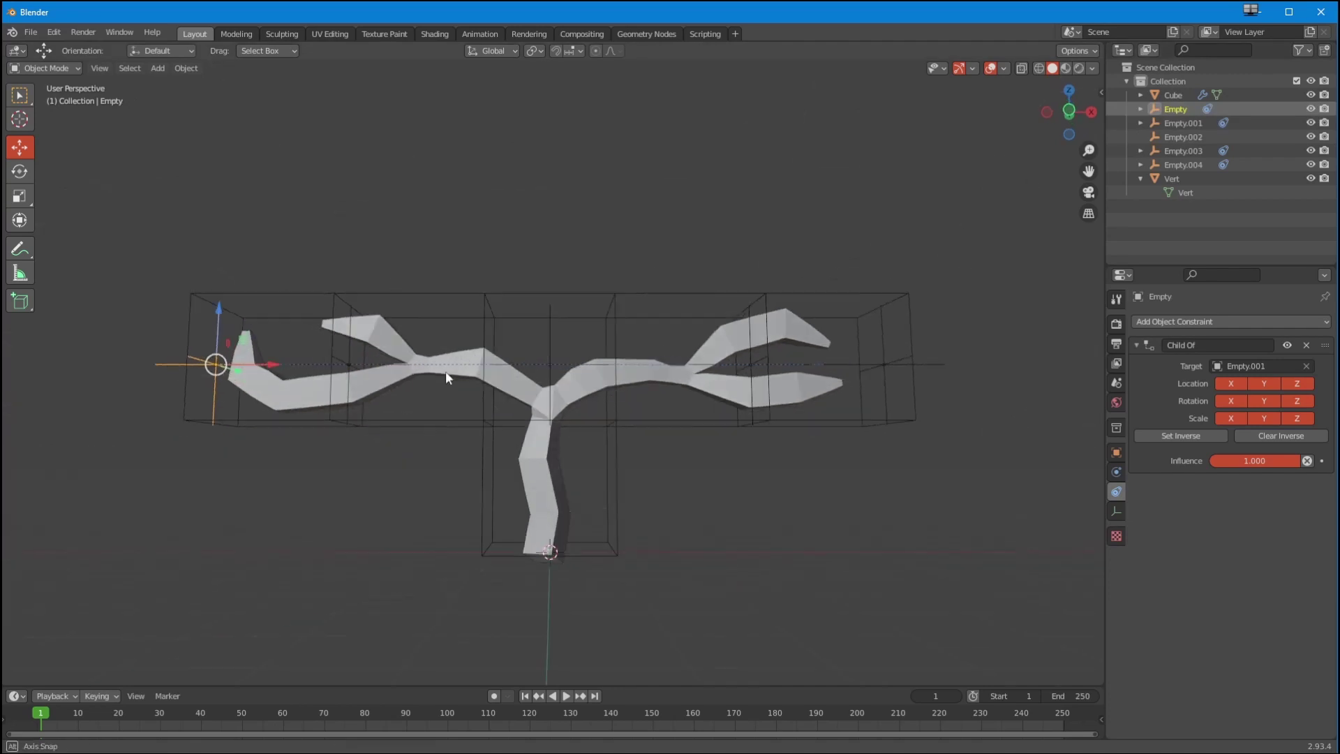
left_click(1183, 137)
middle_click_drag(547, 371, 432, 380)
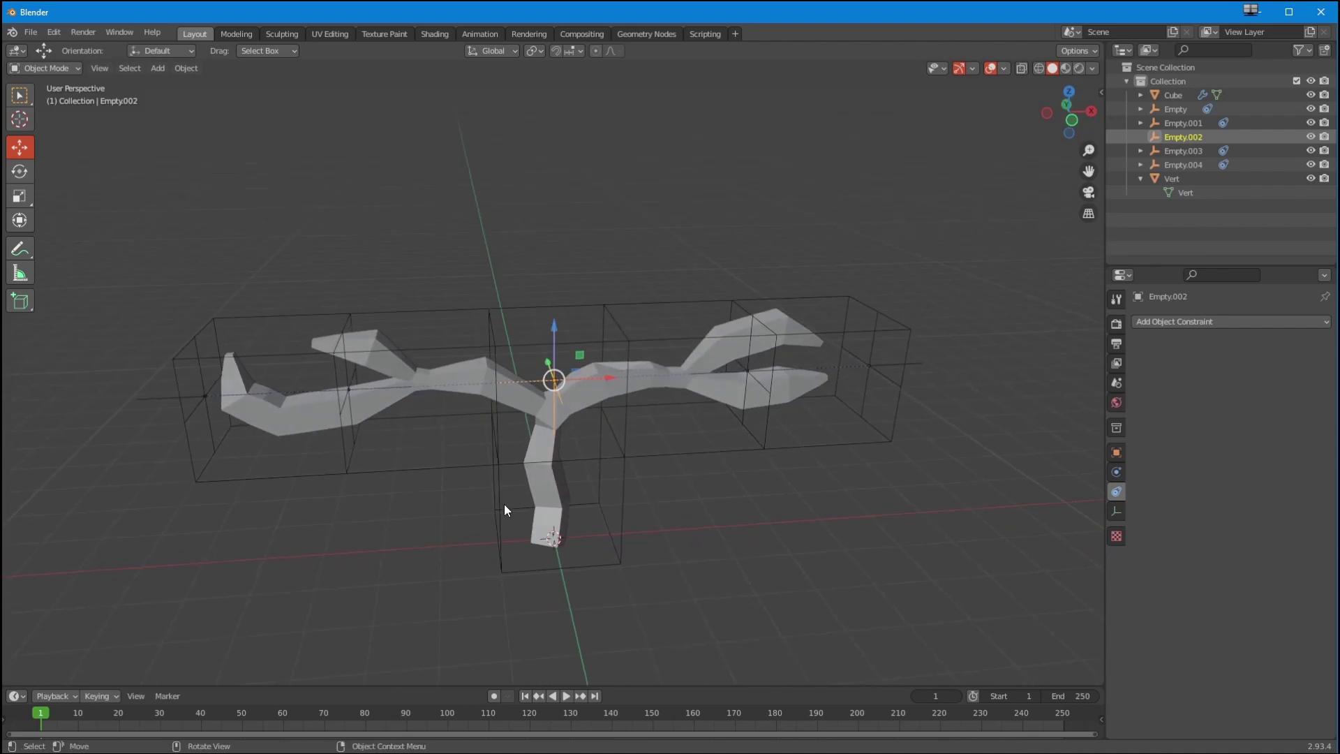
- Add a Surface Deform modifier to Vert, target the Cube cage and bind it
left_click(543, 539)
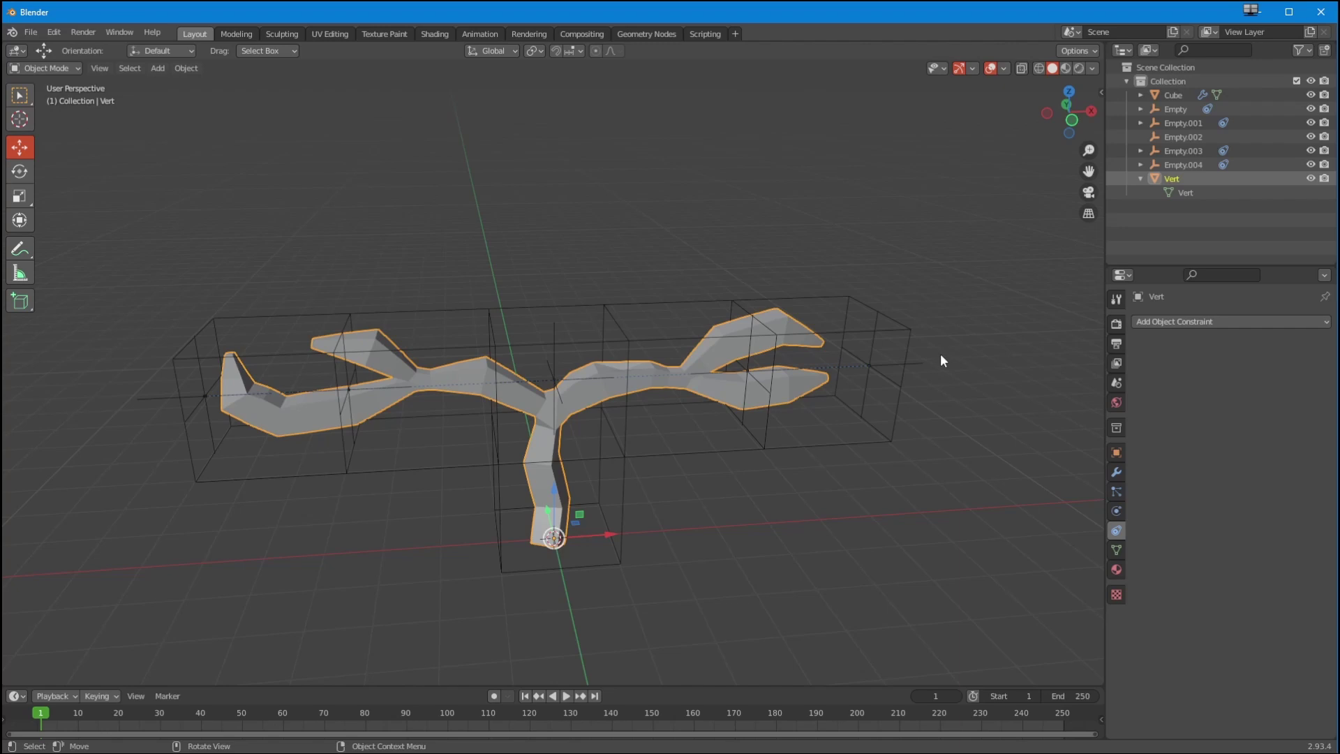
left_click(1162, 321)
left_click(1116, 472)
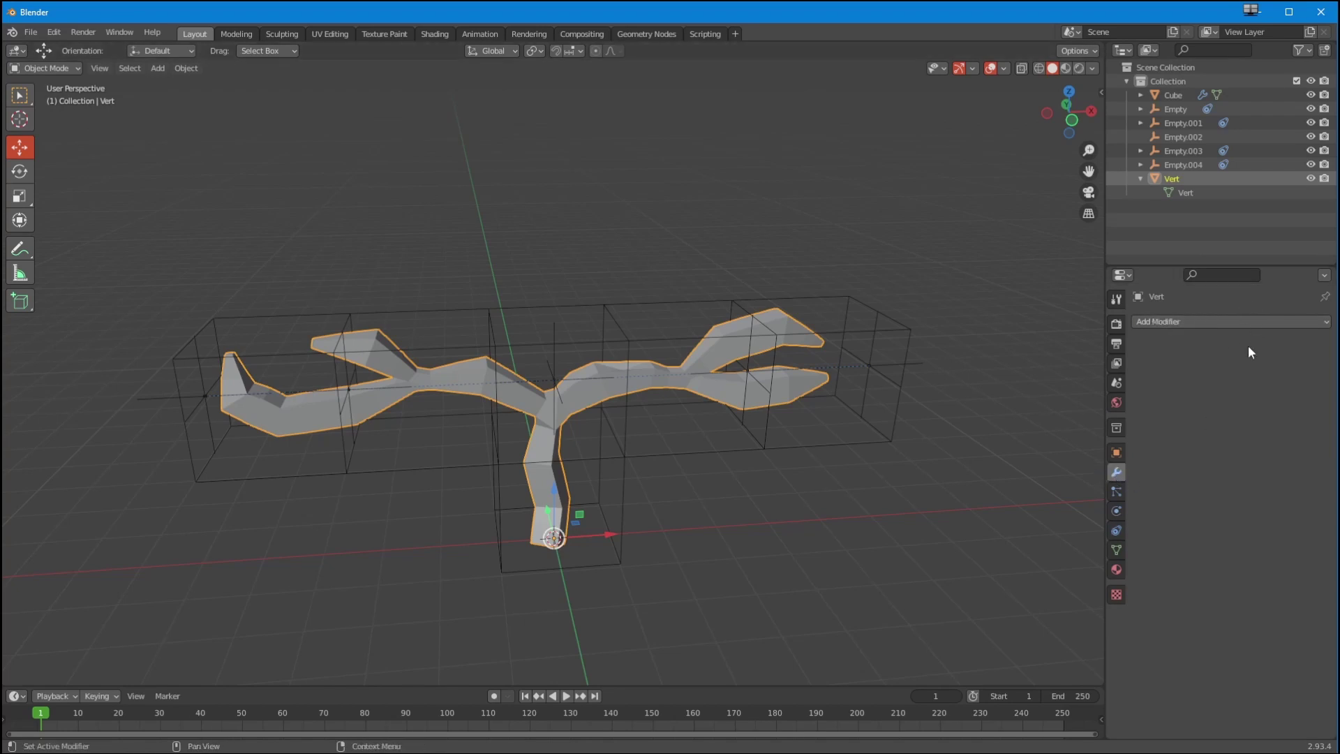
left_click(1227, 322)
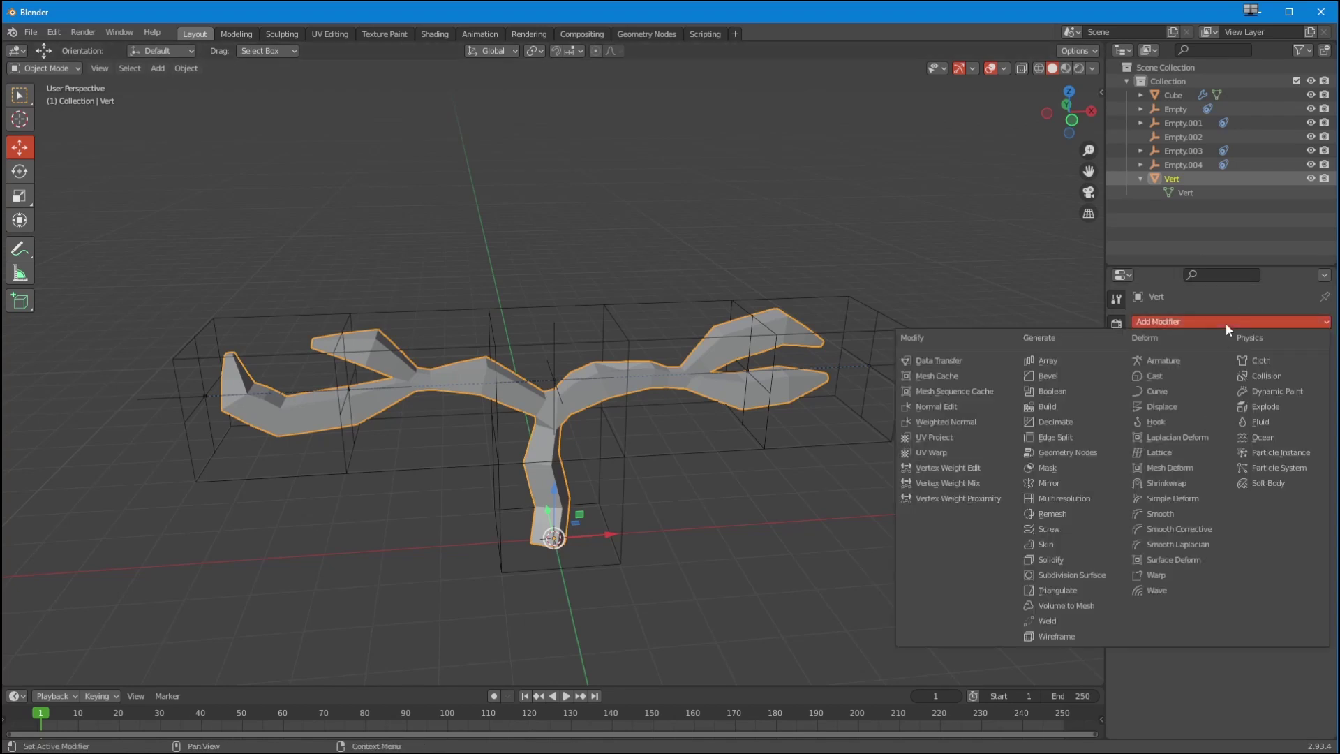
left_click(1164, 559)
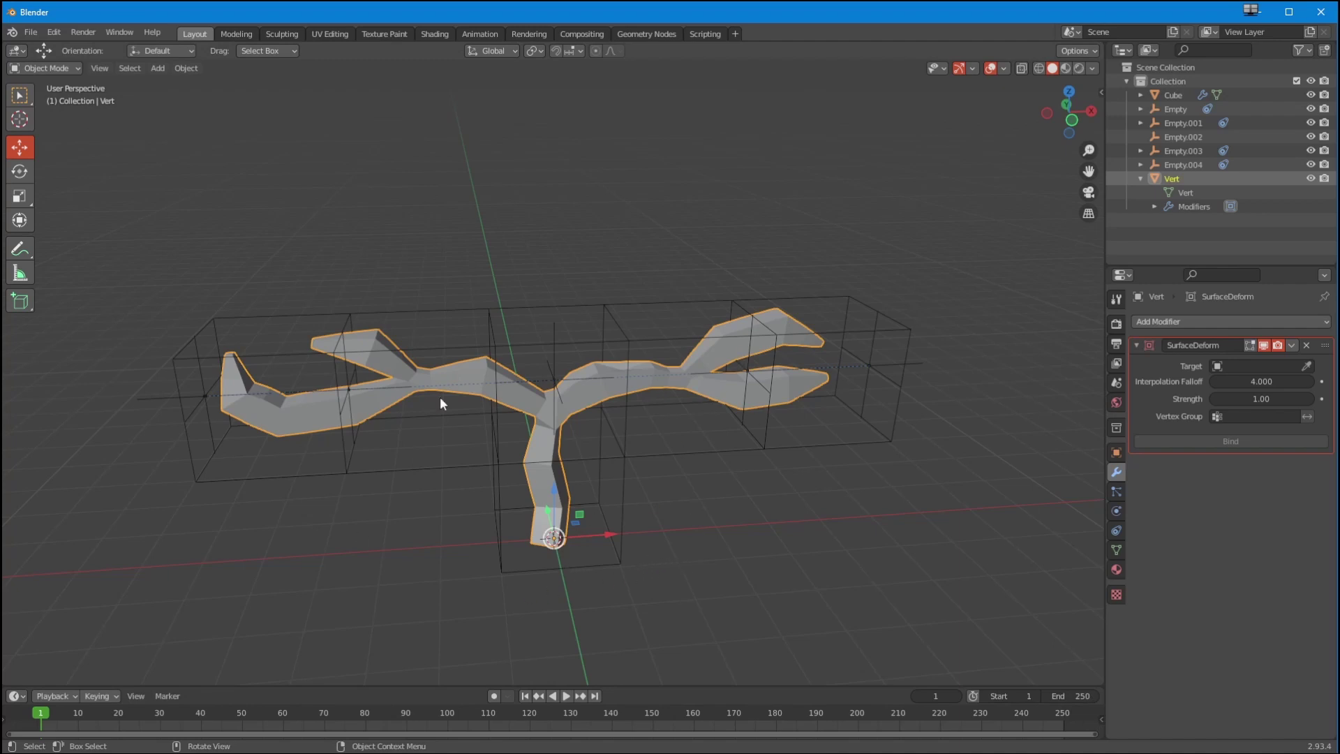
middle_click_drag(440, 403, 539, 395)
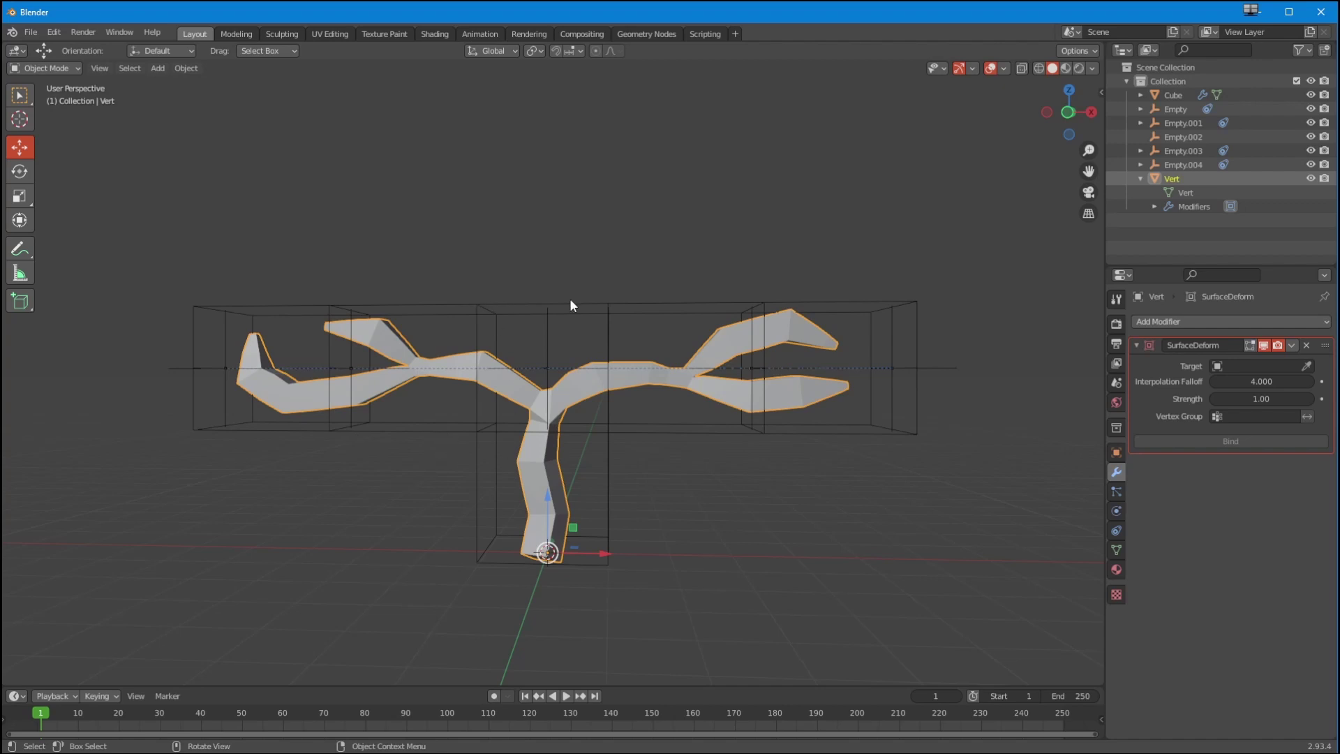
left_click(1306, 367)
left_click(646, 297)
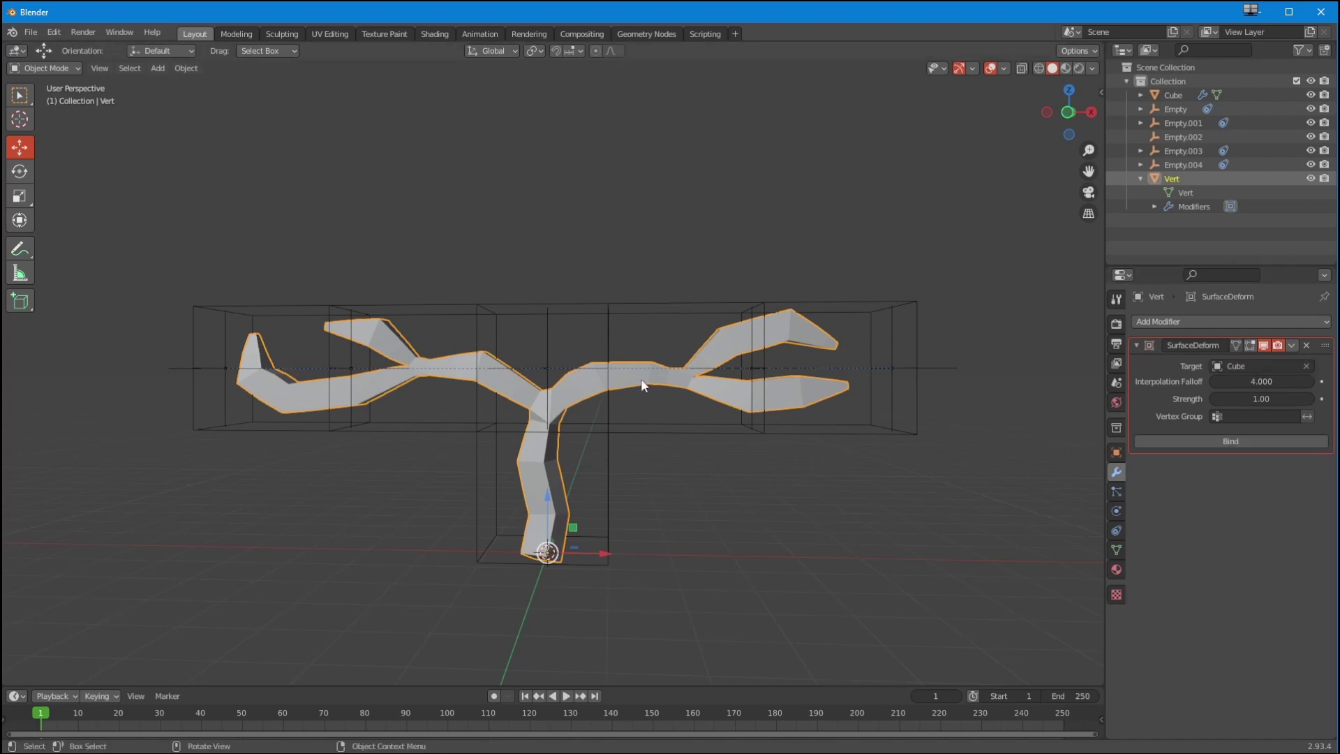
left_click(1227, 443)
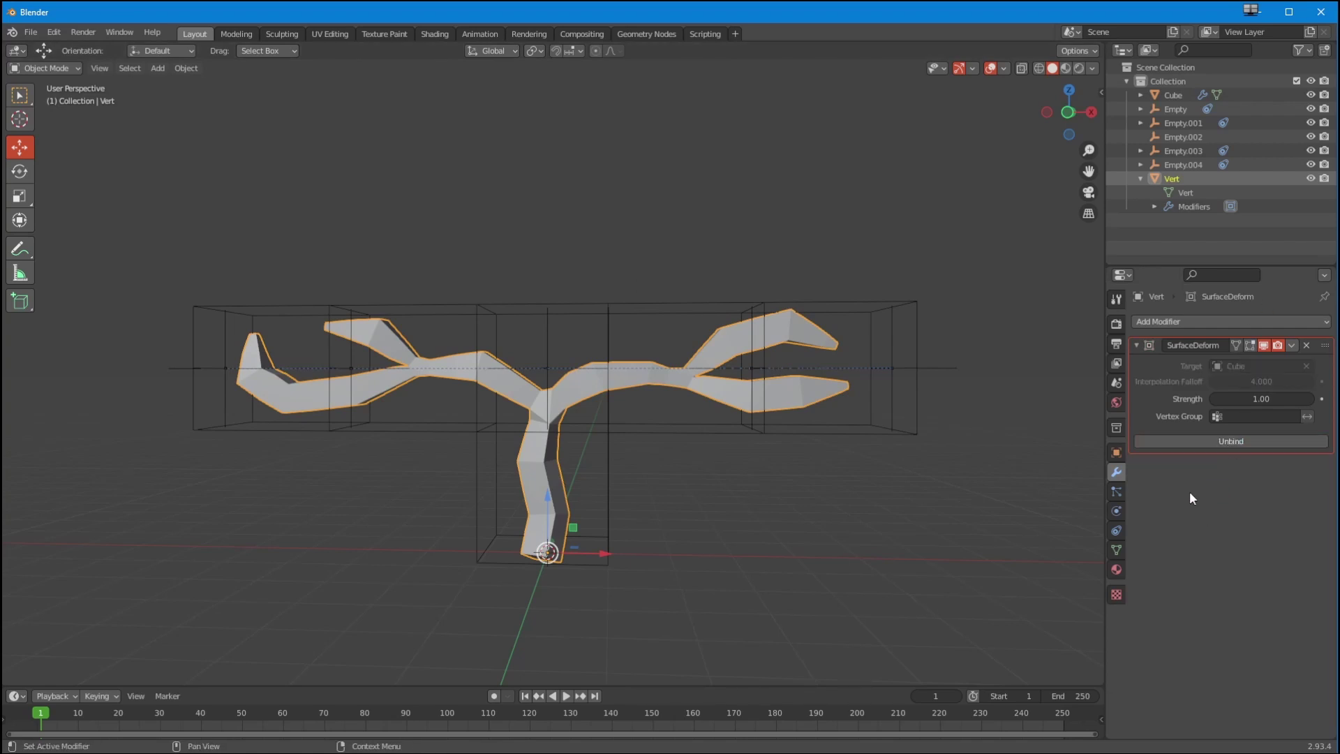
left_click(1180, 138)
- Move Empty.002 around to check the branches follow, undoing the last move
left_click_drag(545, 321, 532, 230)
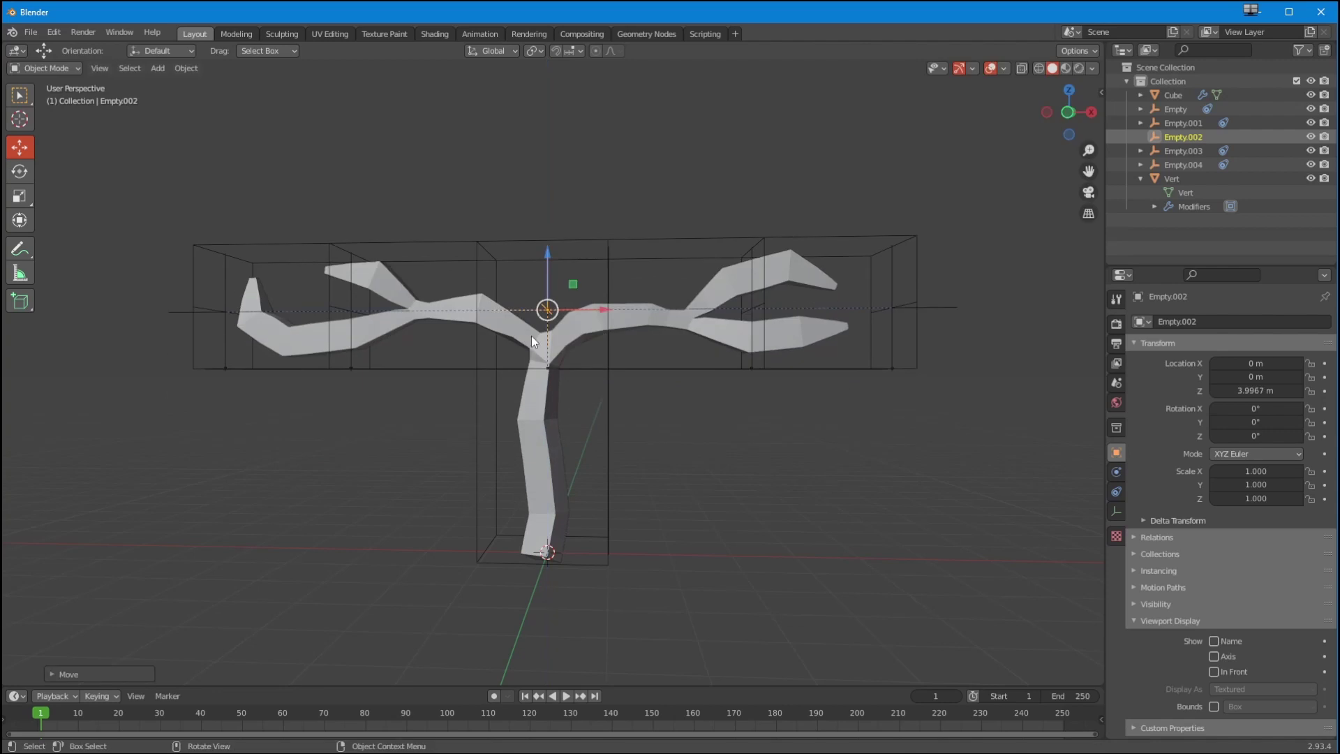
key("g")
left_click_drag(503, 347, 529, 370)
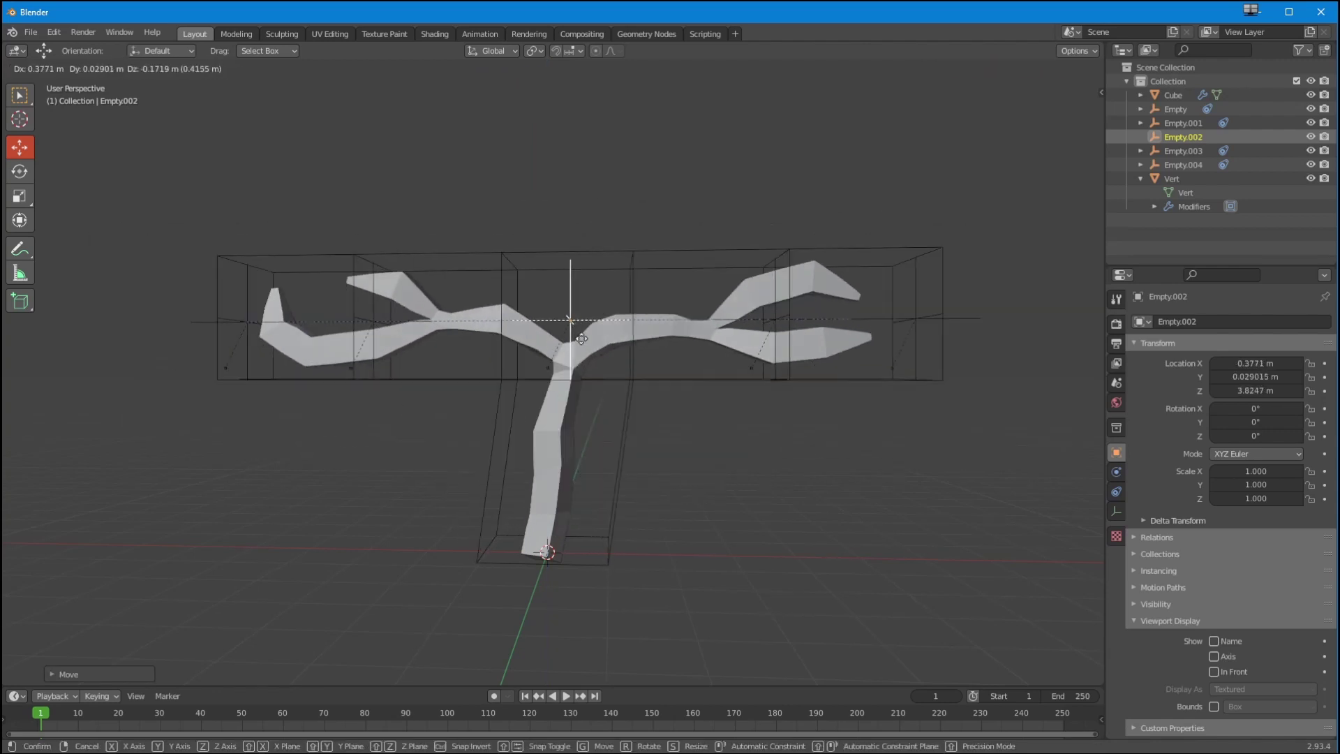
left_click(551, 383)
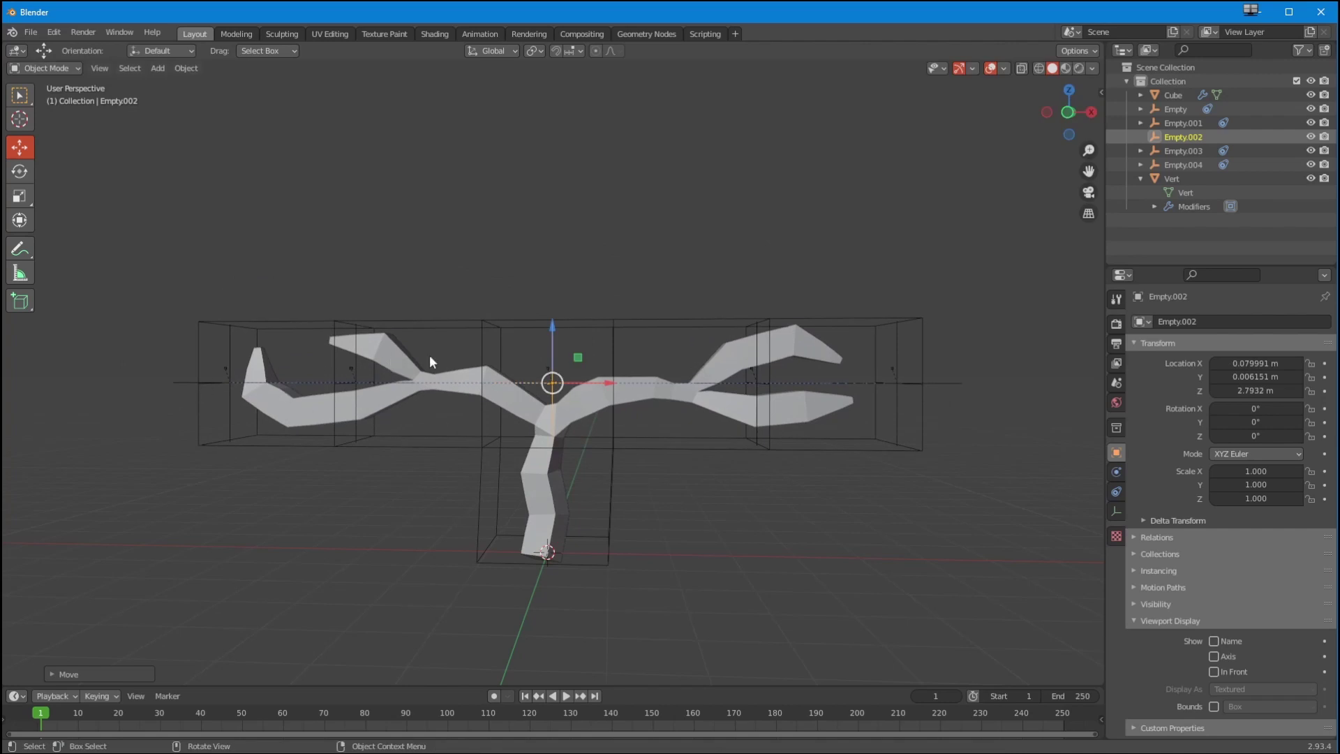
mouse_move(556, 388)
left_mouse_down()
mouse_move(558, 296)
mouse_move(527, 313)
mouse_move(557, 368)
left_mouse_up()
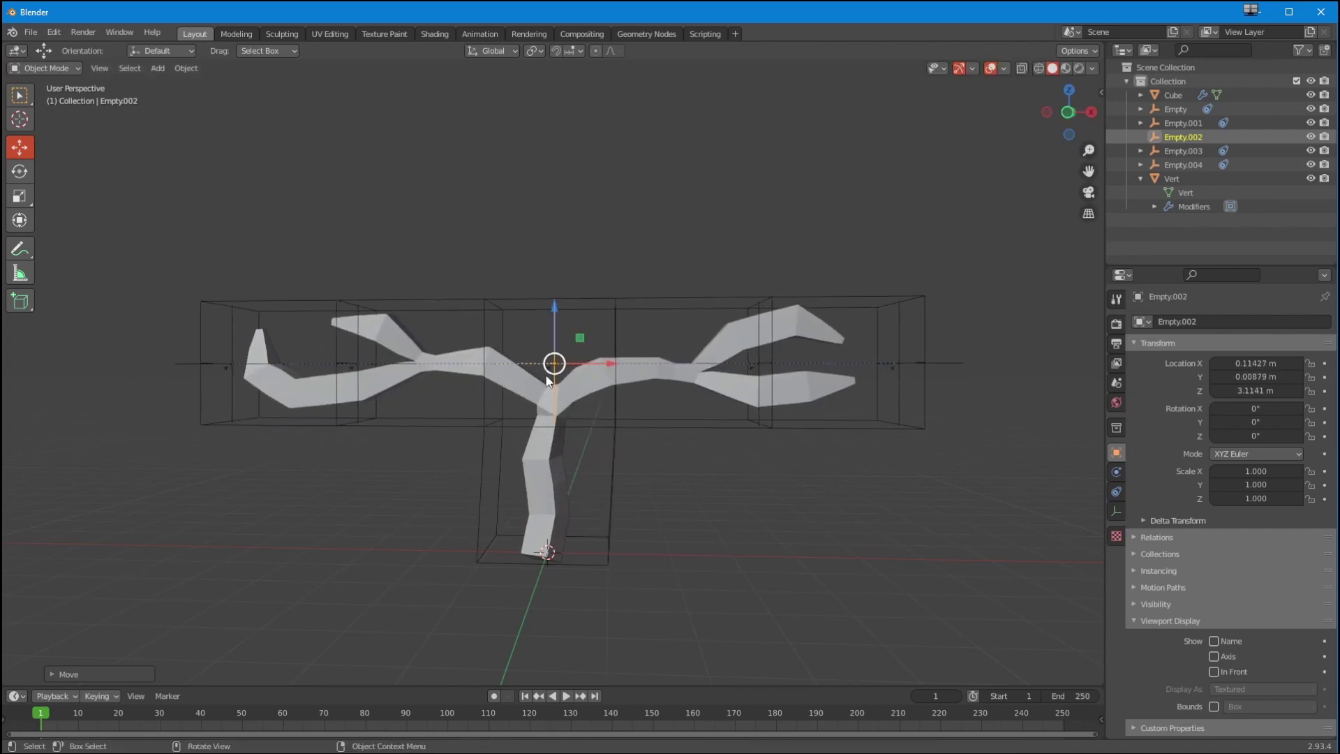
key("ctrl+z")
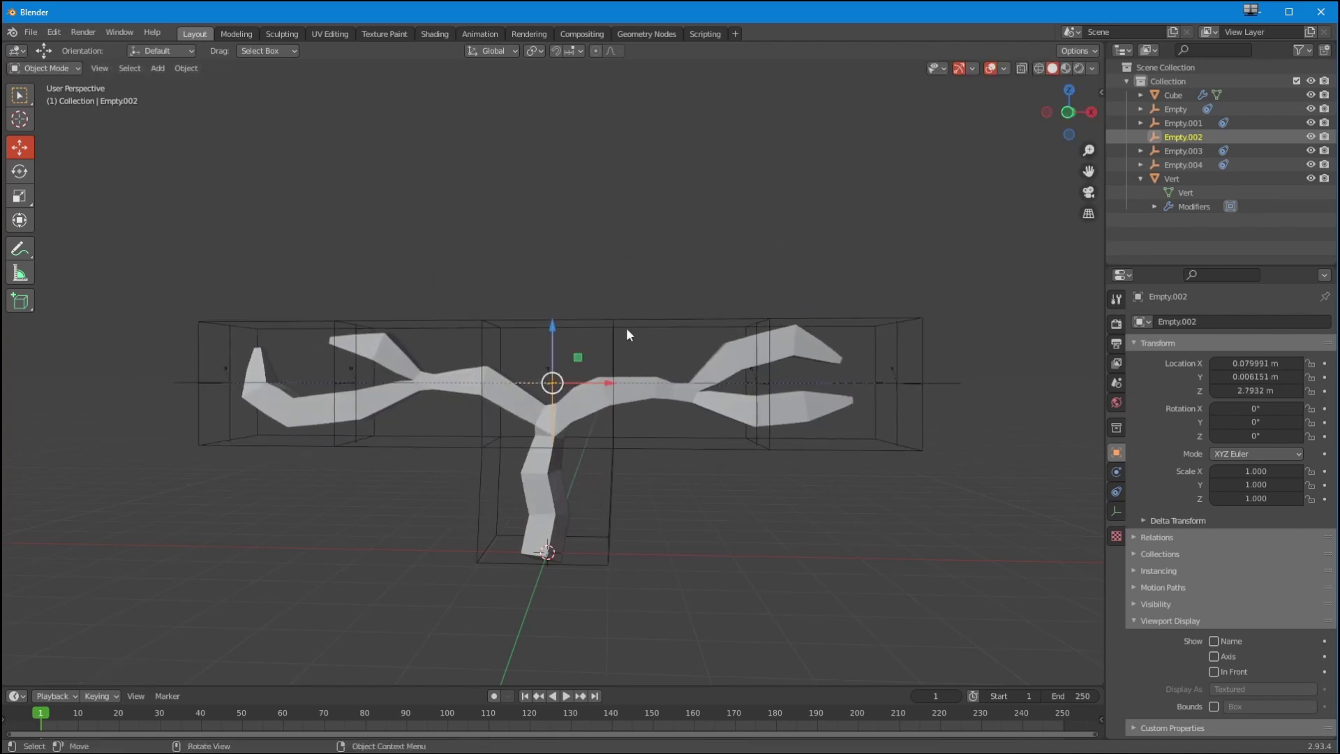
- Test-rotate the outer empties to bend the arms, then undo the rotations
left_click(1197, 152)
left_click(1185, 123, "ctrl")
left_click(19, 171)
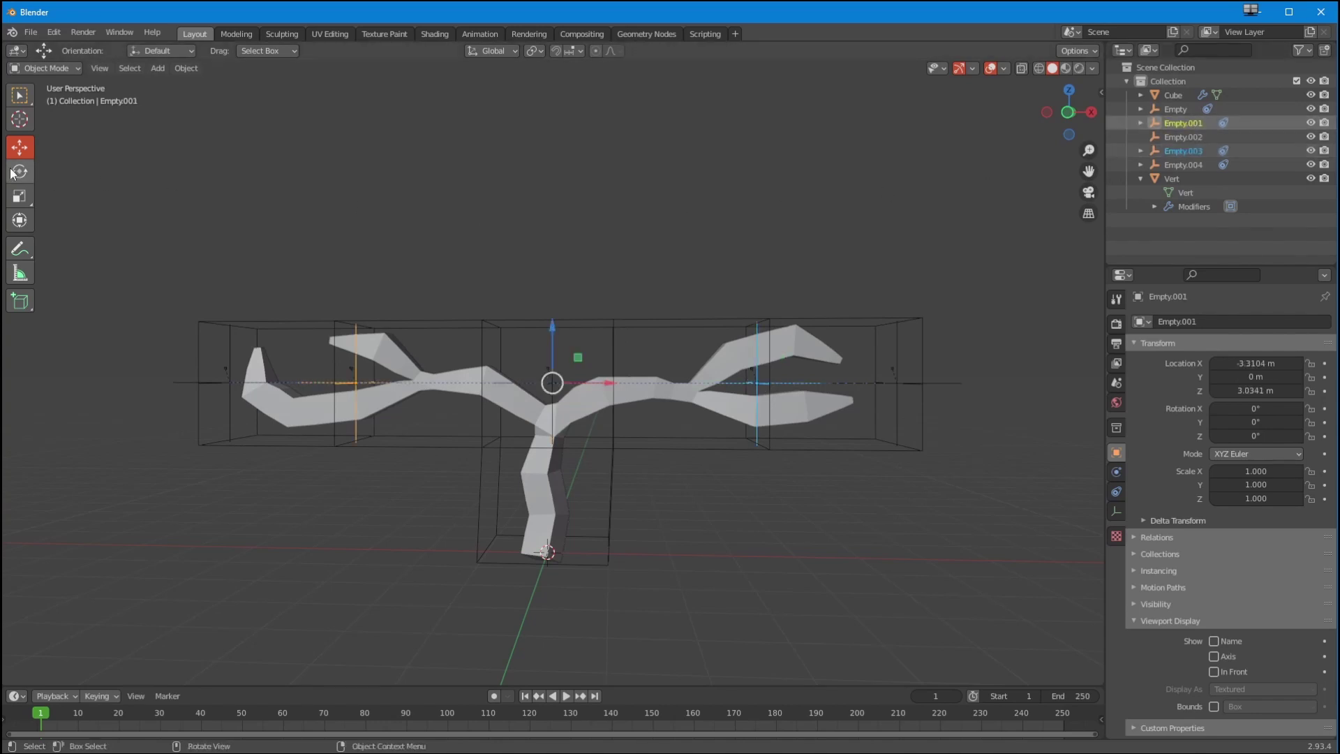
left_click_drag(599, 360, 698, 334)
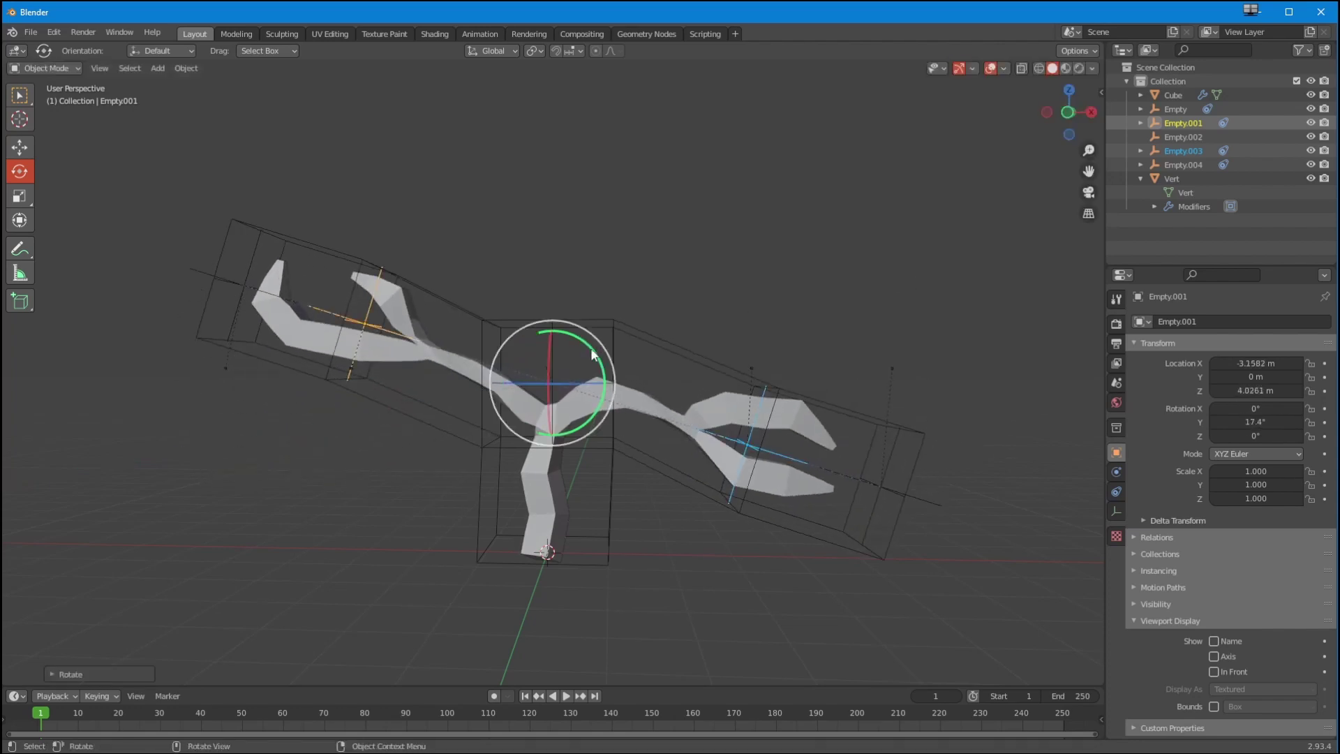
left_click(918, 506)
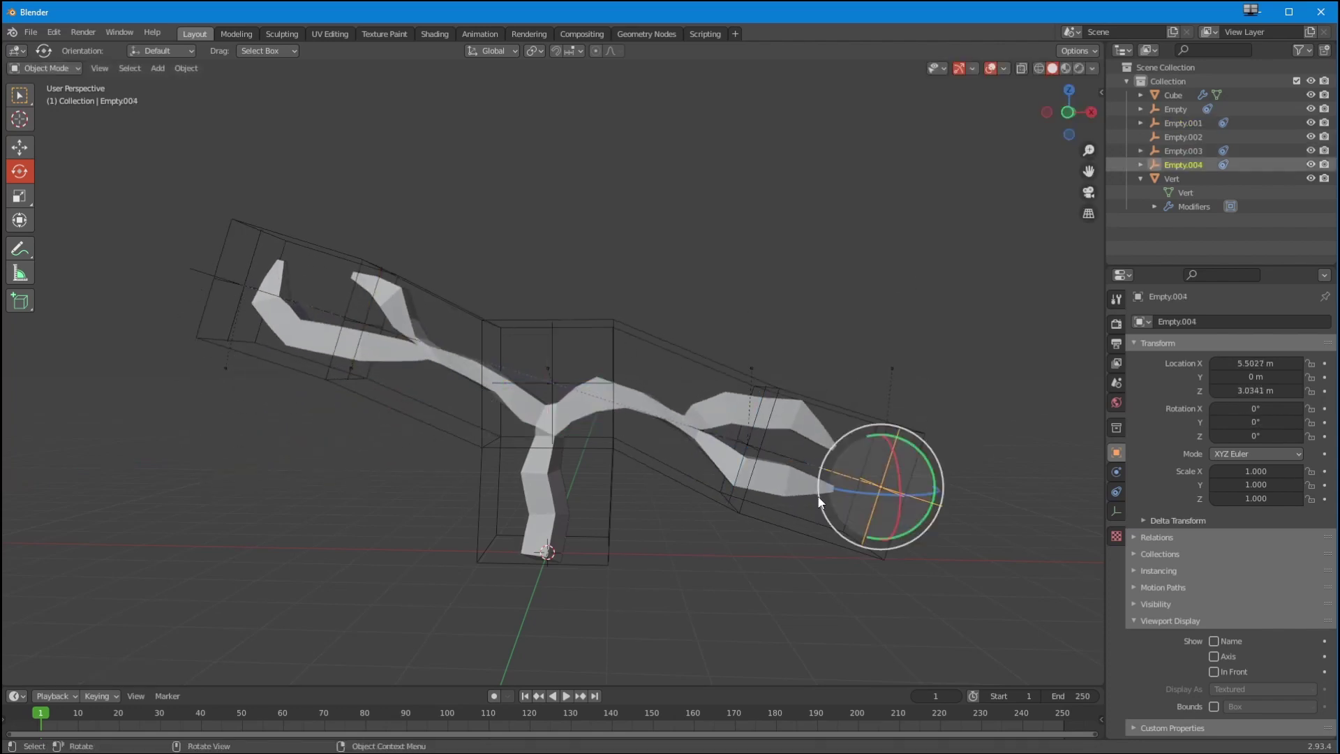
left_click(204, 273, "shift")
left_click_drag(604, 373, 614, 387)
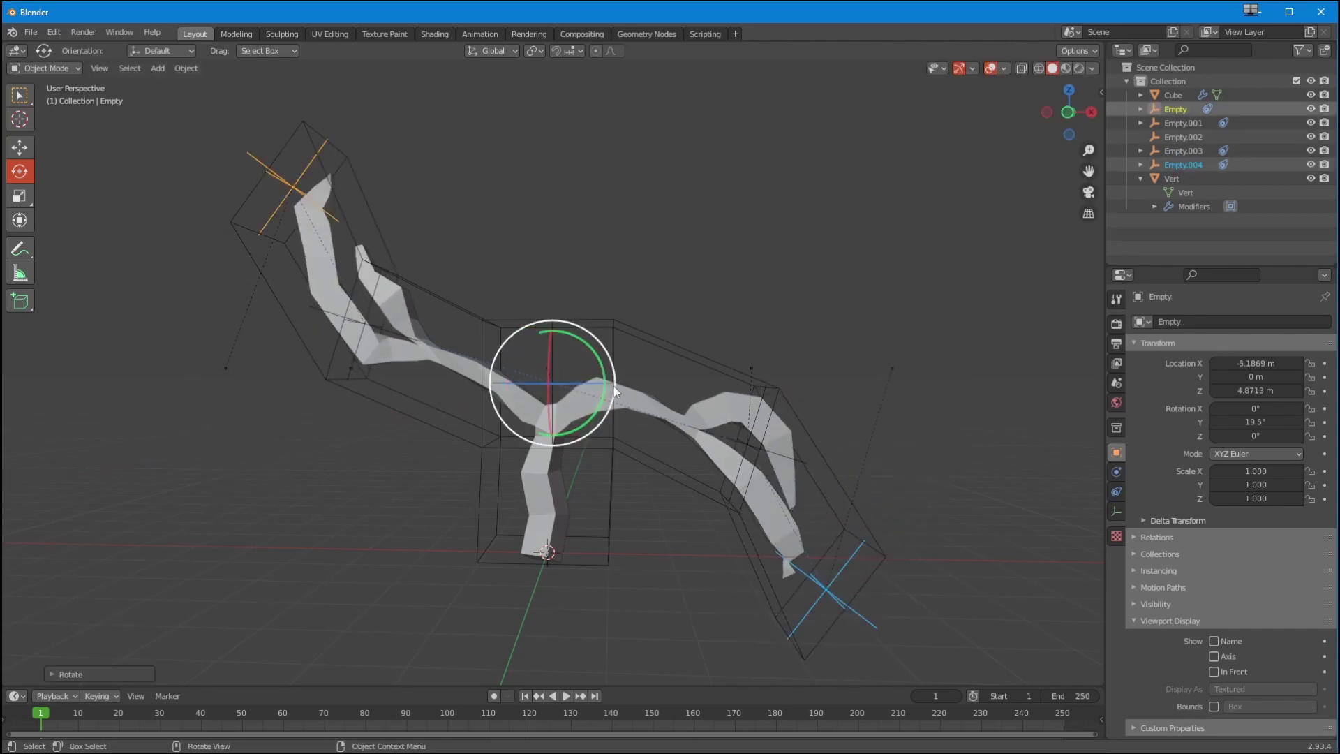
key("ctrl+z")
key("ctrl+z")
key("ctrl+z")
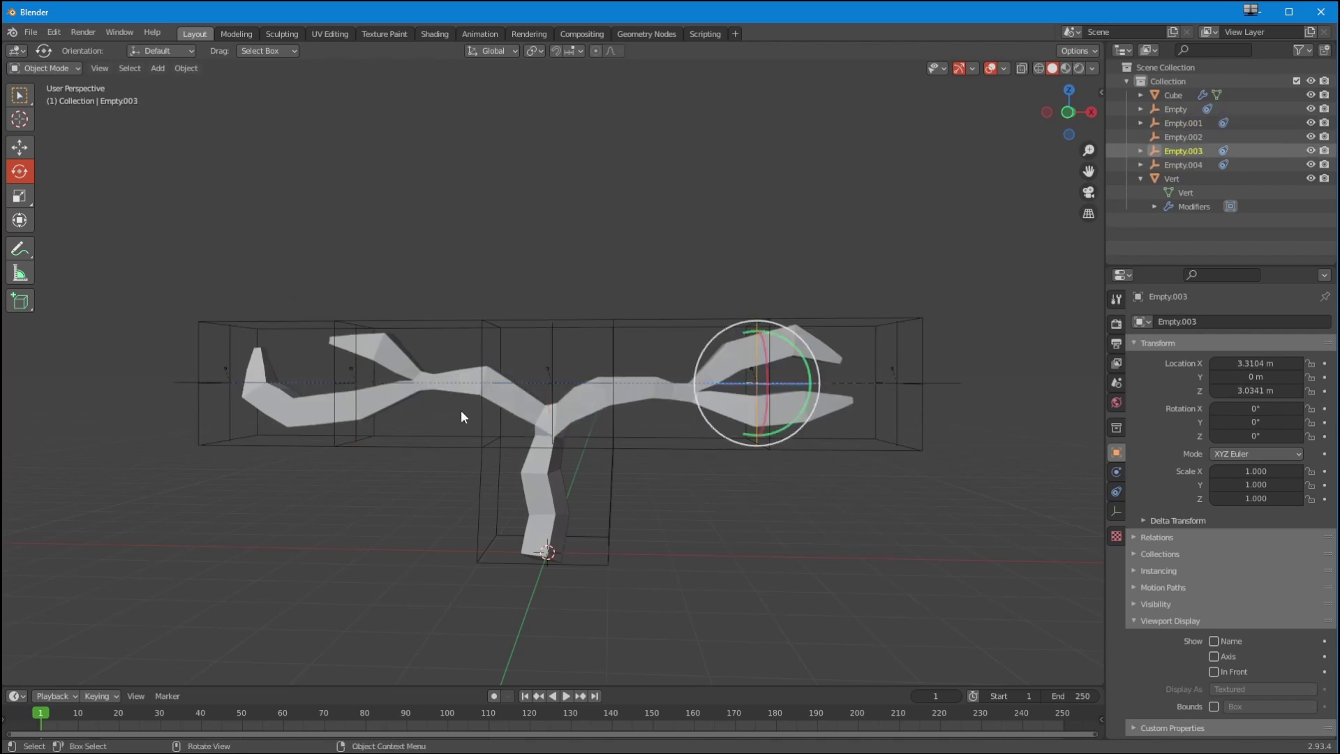
- Twist Empty.002 around Z, then bring up the Vert tree's modifier list
middle_click_drag(461, 409, 451, 403)
left_click(527, 394)
key("r")
key("z")
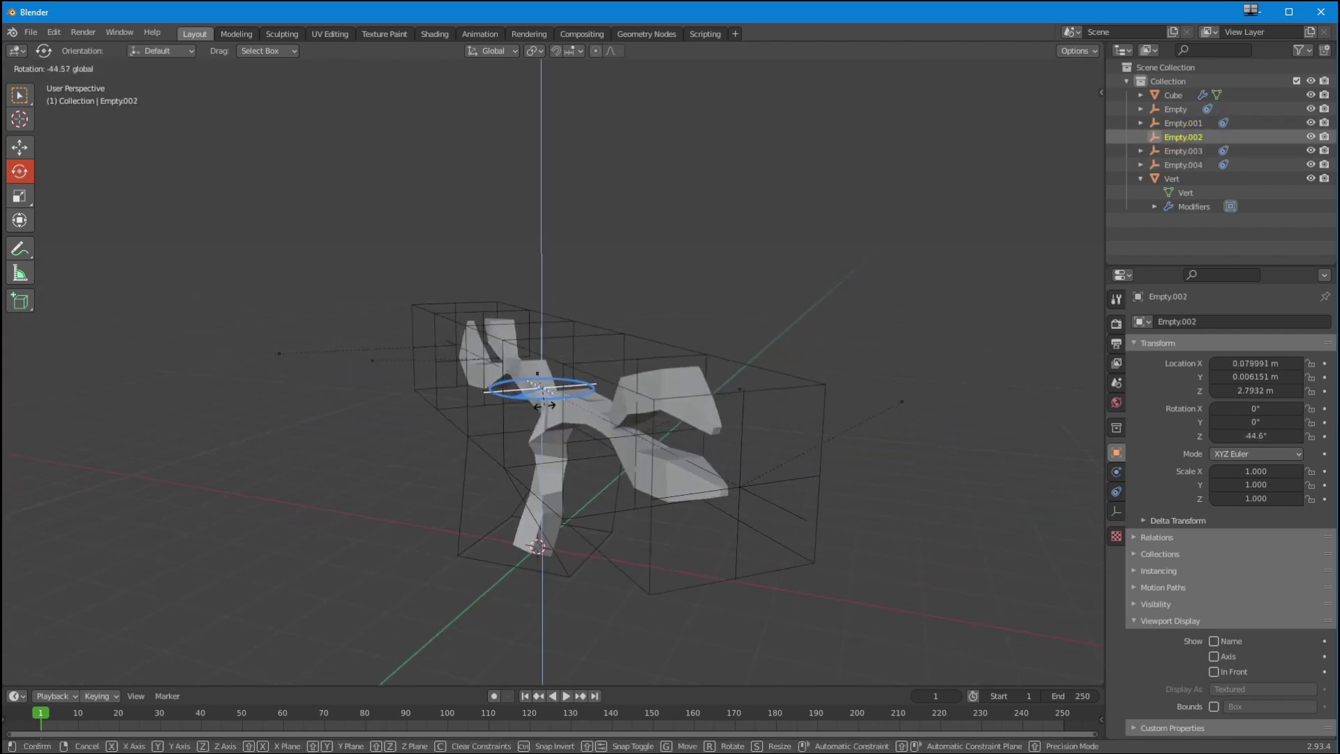
left_click(607, 400)
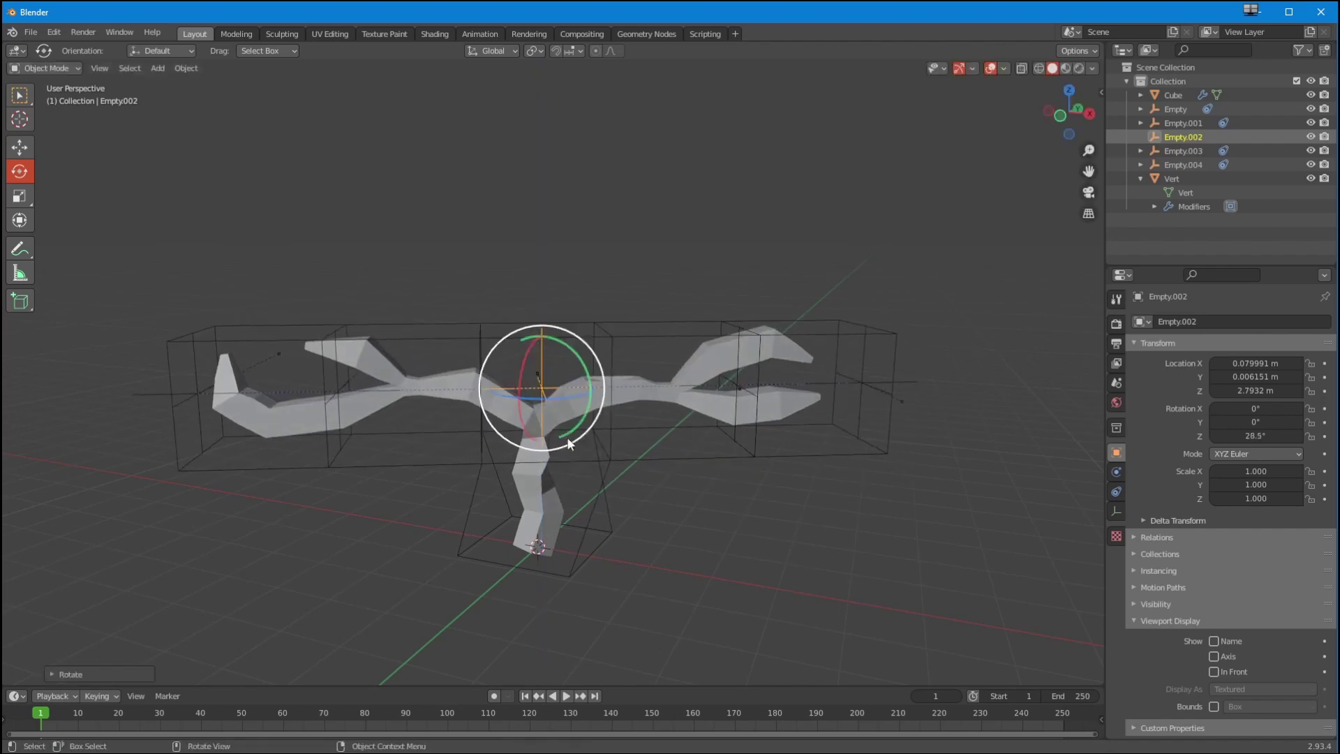
left_click(511, 513)
left_click(1179, 325)
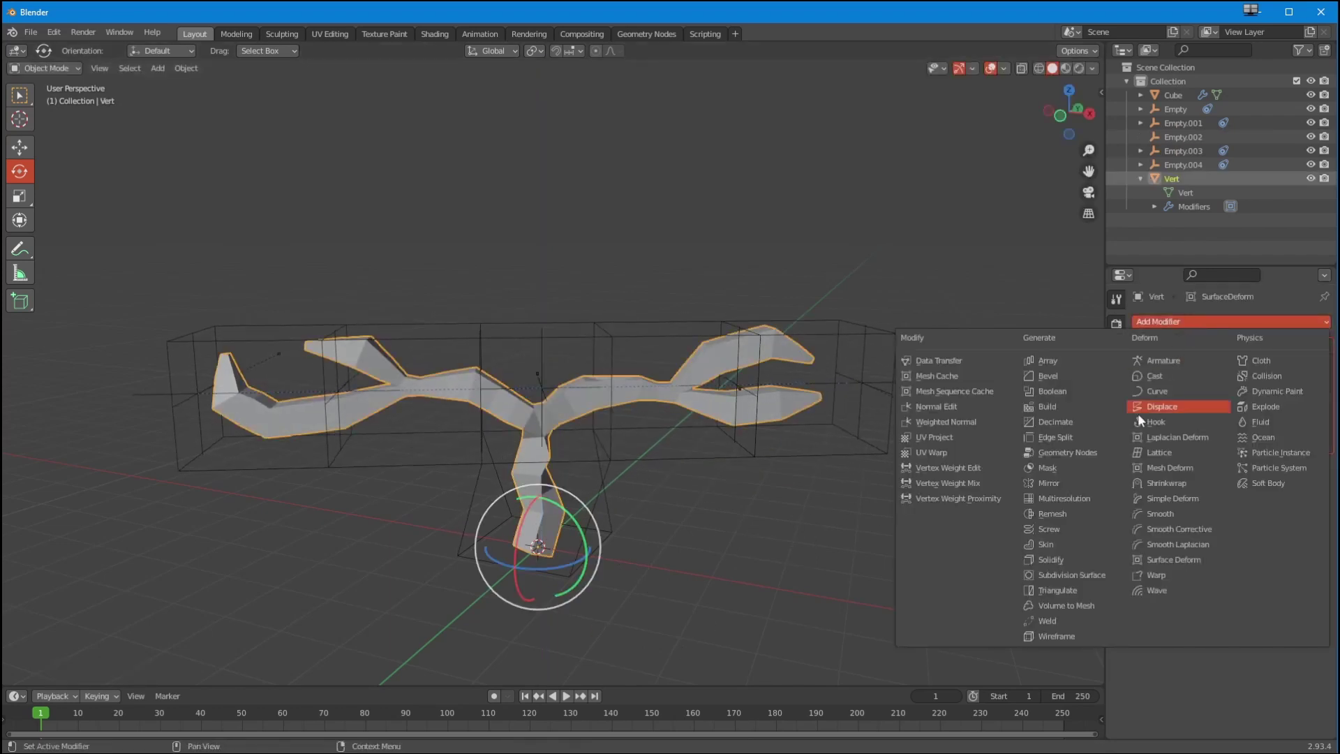
- Add a Subdivision Surface modifier to the tree with viewport level 2
left_click(1059, 577)
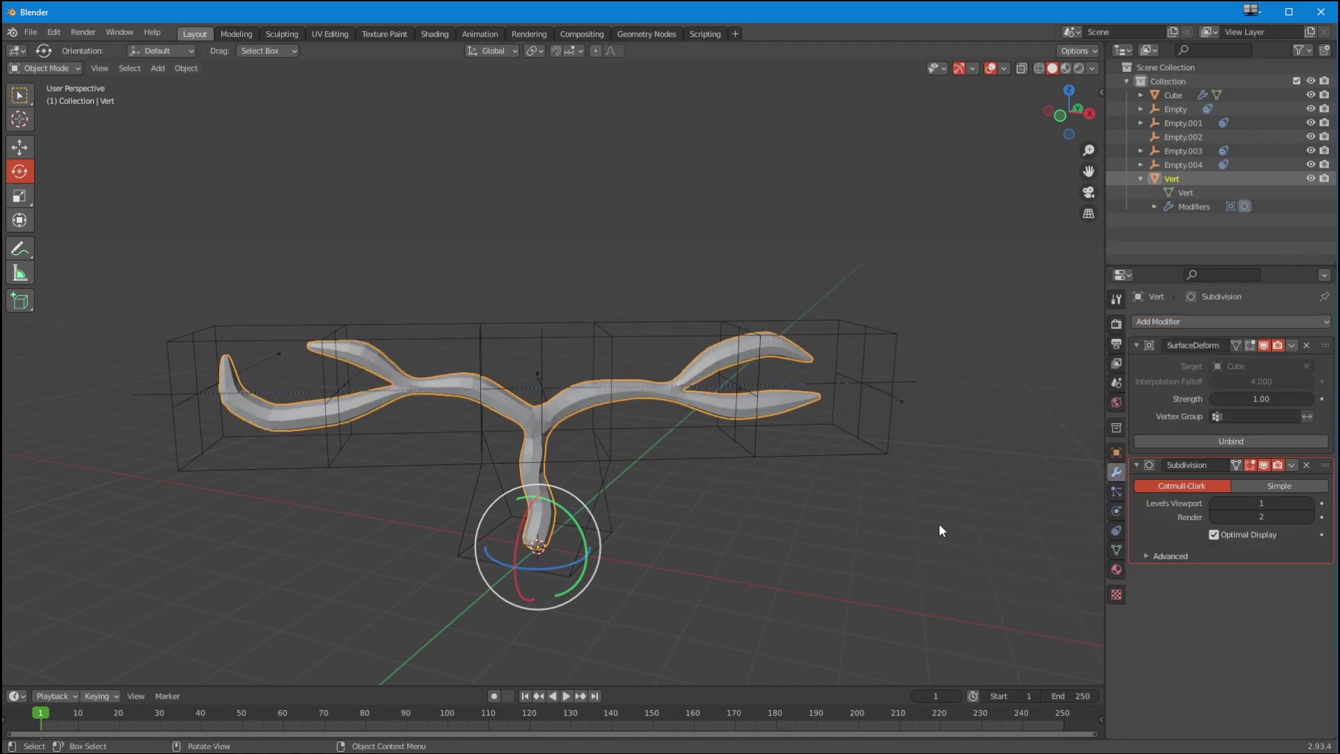
middle_click_drag(940, 533, 694, 472)
left_click(1311, 502)
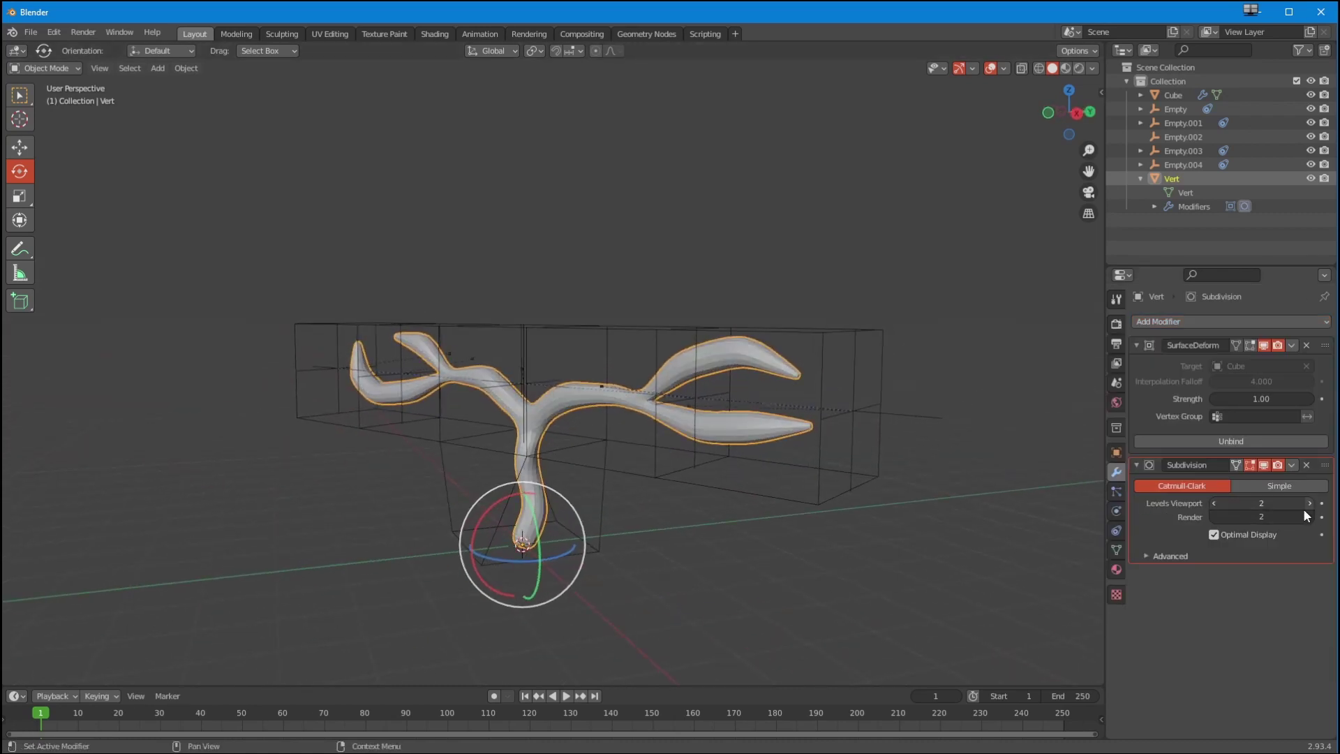
middle_click_drag(873, 488, 747, 430)
- Rotate the hook empty Empty.003 to bend the tree's right-hand branches
left_click(479, 316)
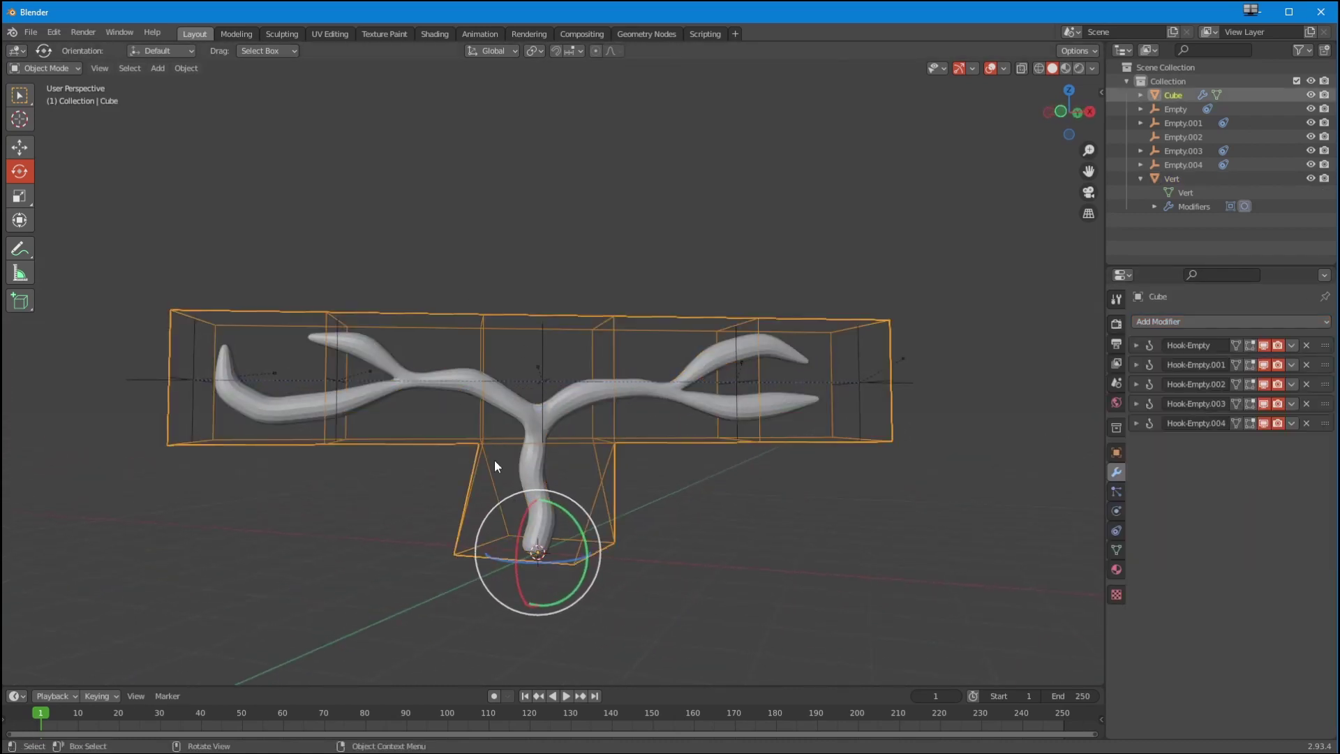
middle_click_drag(514, 494, 499, 411)
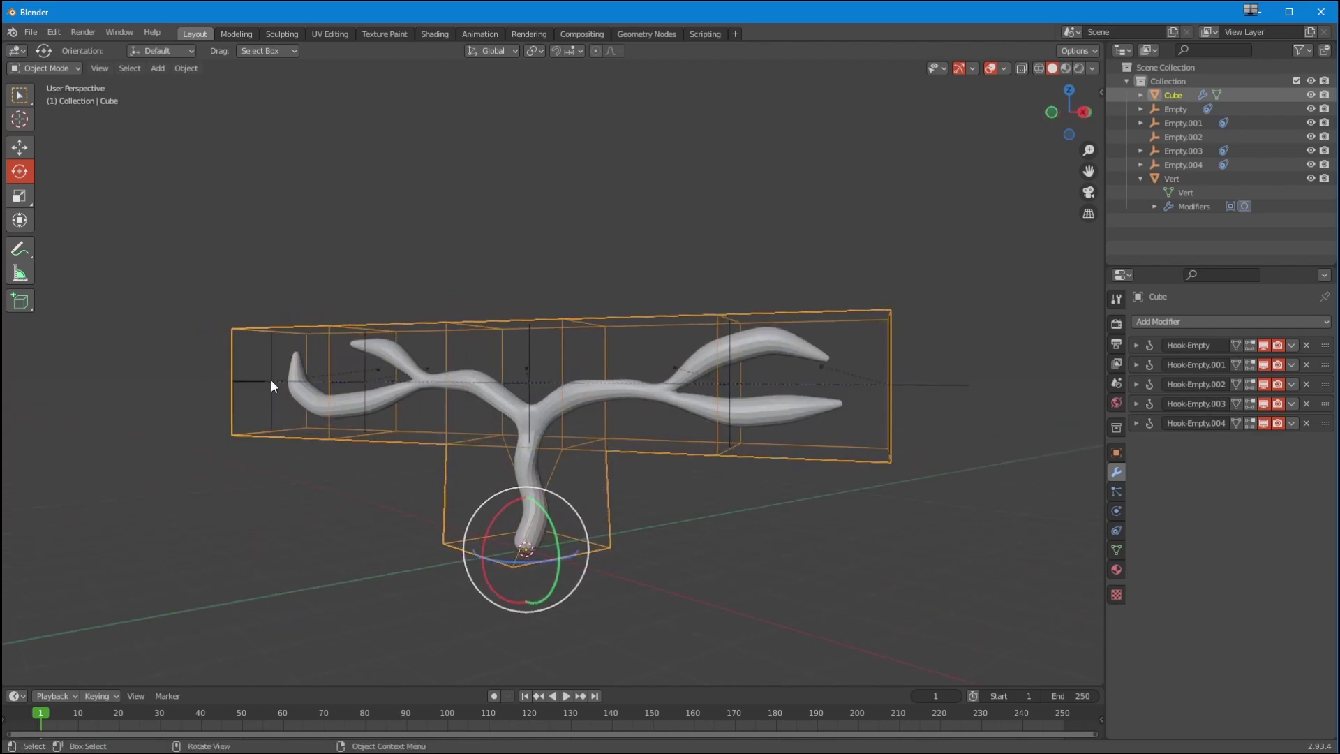
middle_click_drag(270, 379, 615, 427)
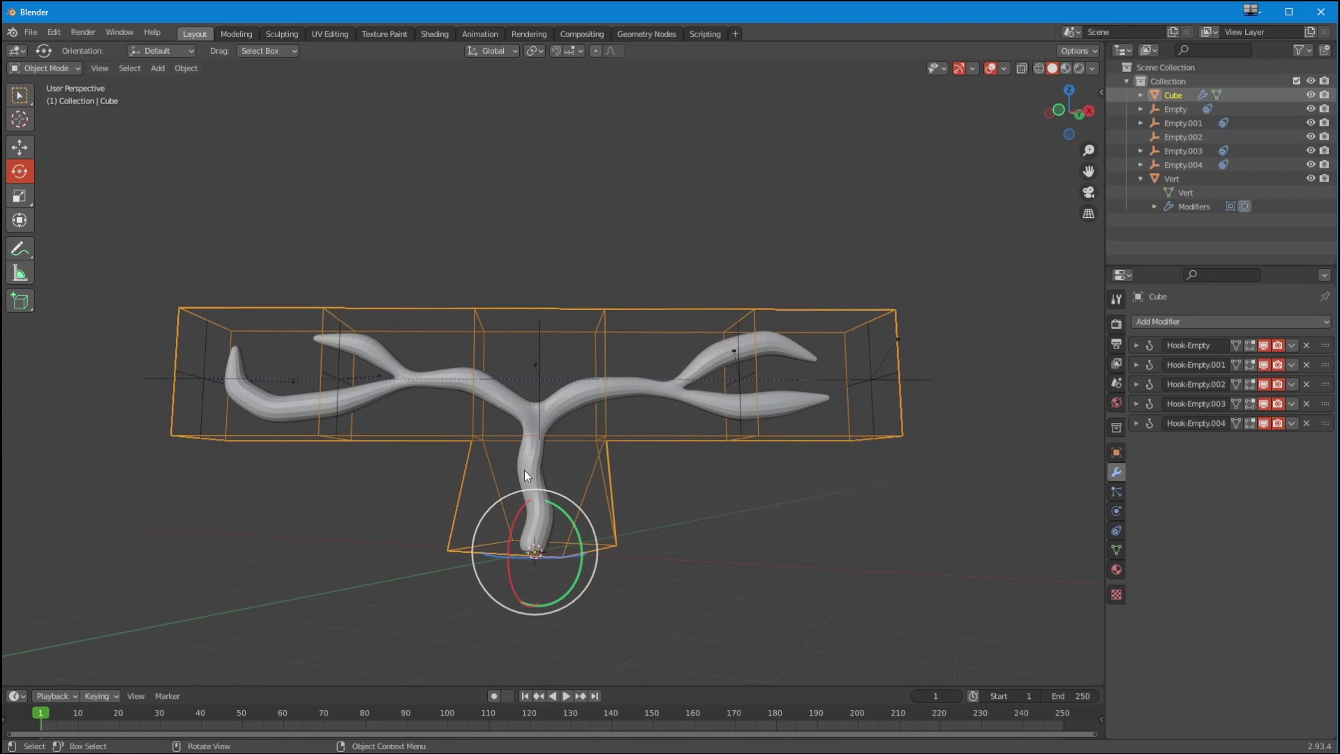
middle_click_drag(525, 470, 467, 391)
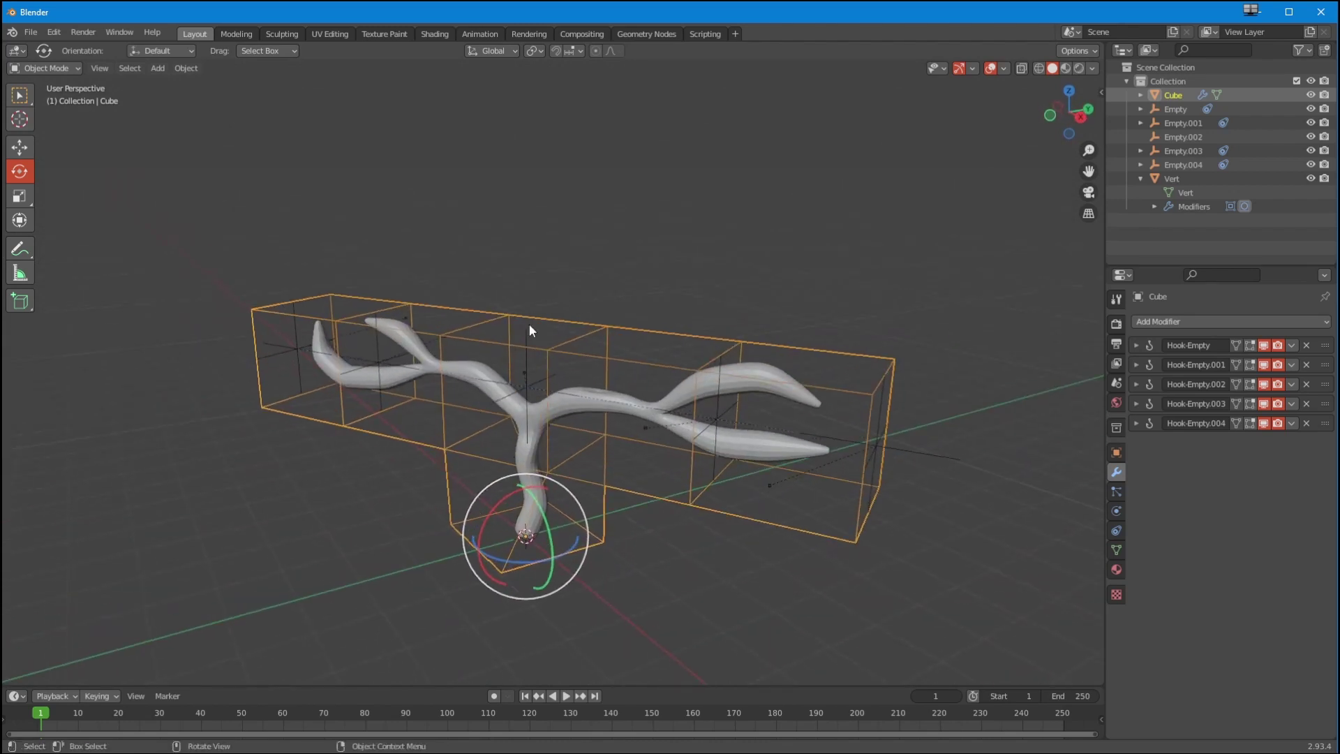
left_click(1182, 151)
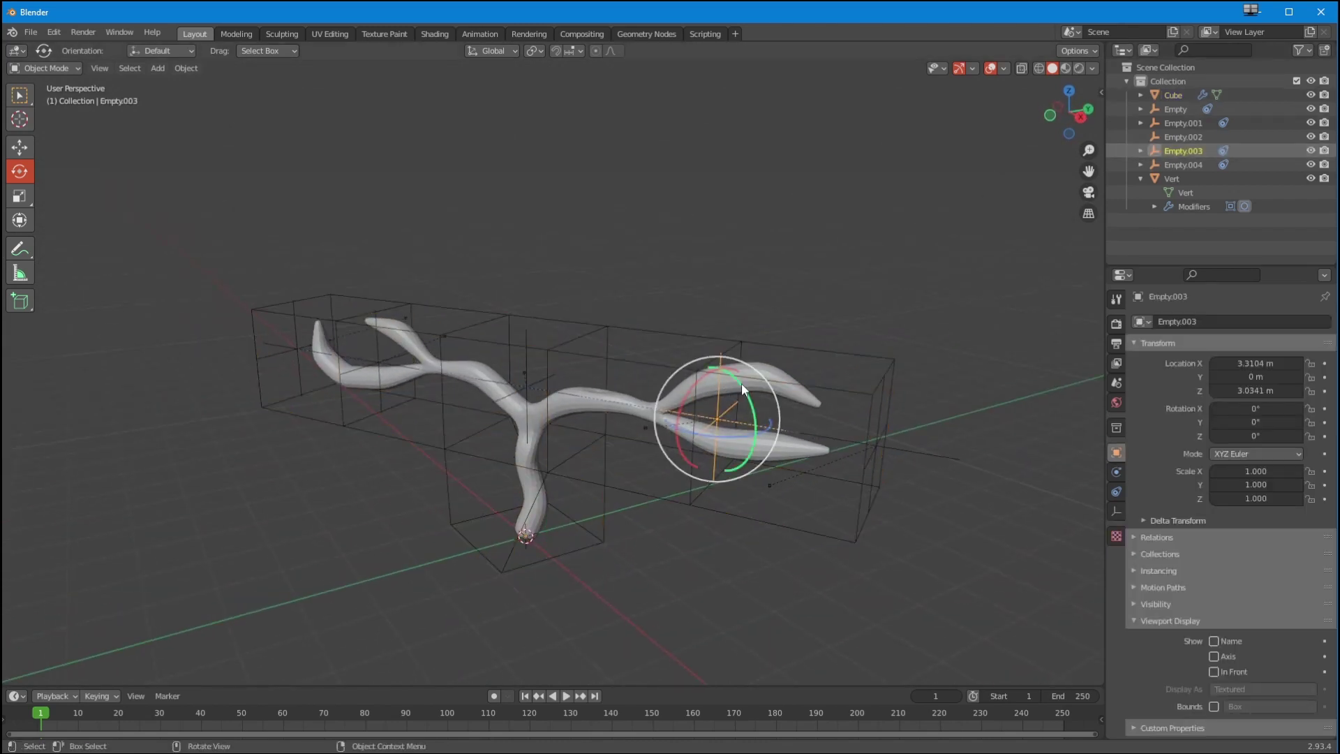
left_click_drag(744, 389, 750, 447)
middle_click_drag(750, 447, 516, 312)
- Rotate Empty.001 -37° about its local Y axis, bending the left arm down
left_click(342, 384)
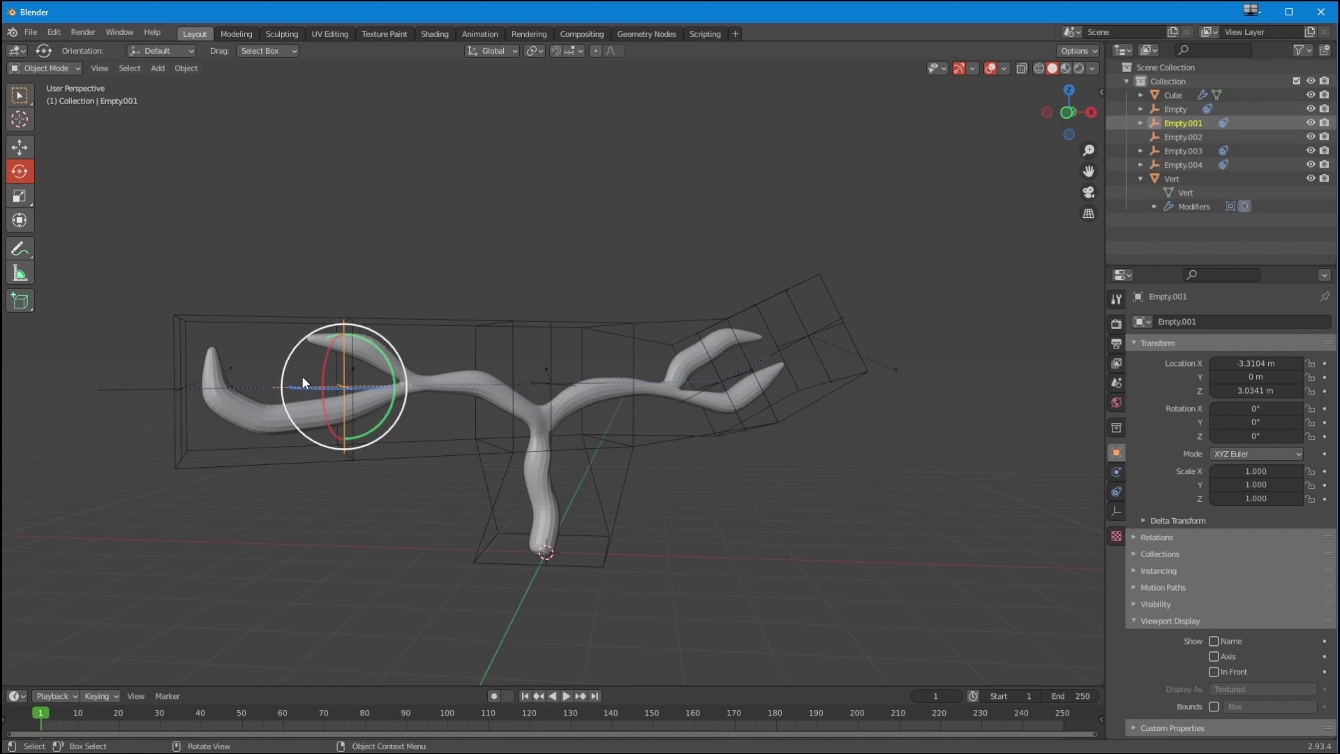
middle_click_drag(310, 370, 252, 223)
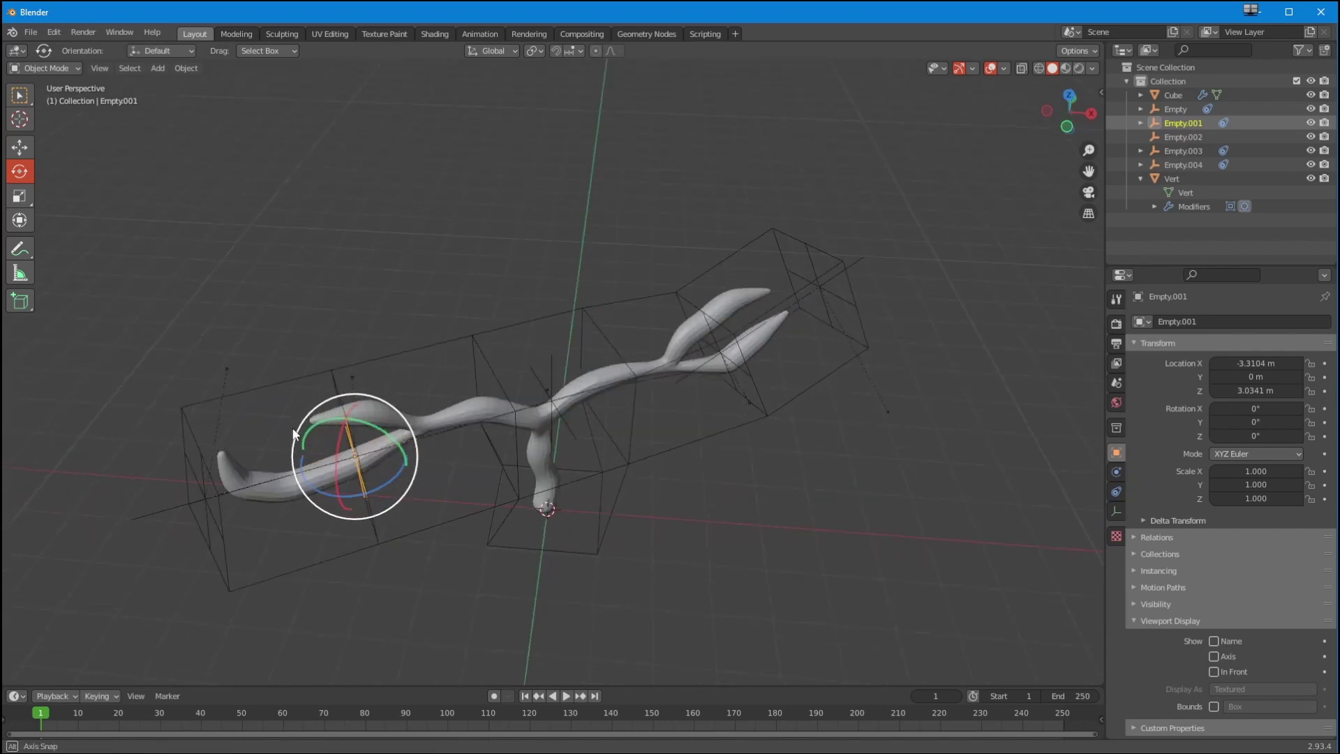
left_click(488, 51)
left_click(483, 106)
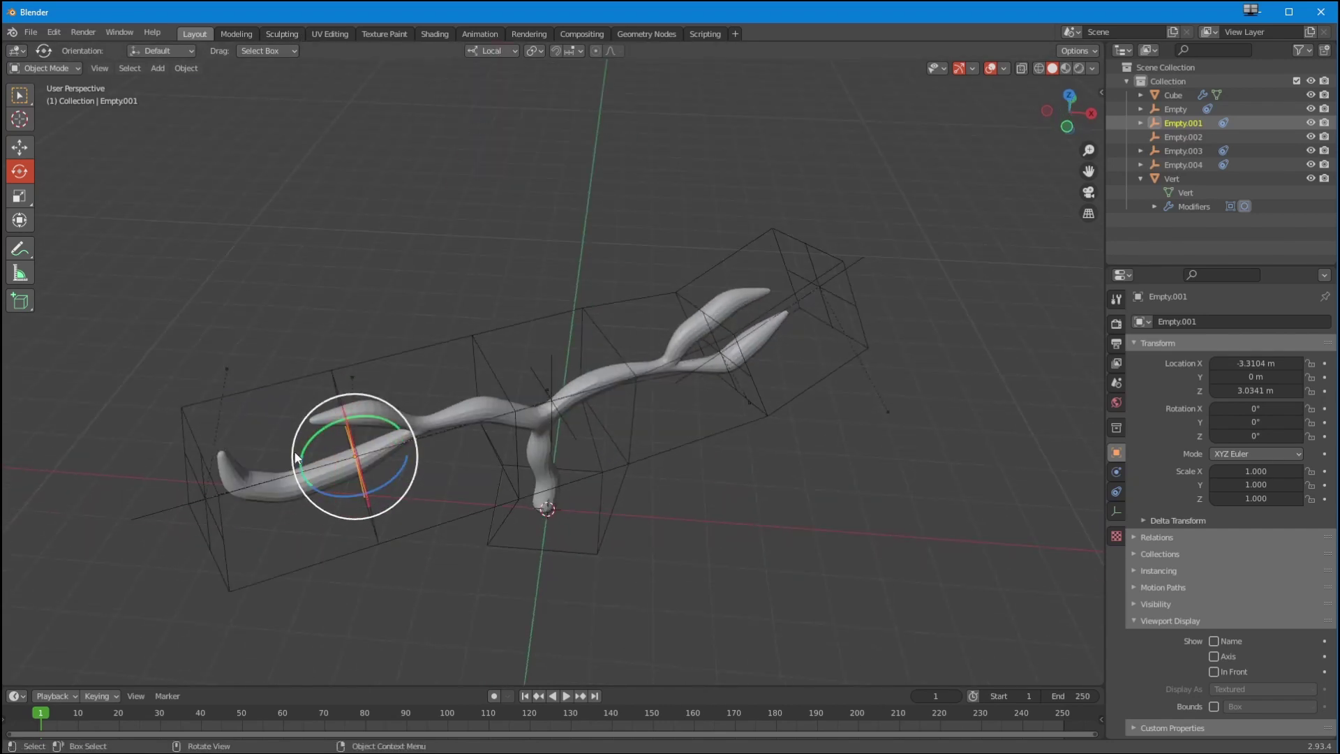
middle_click_drag(332, 437, 261, 353)
left_click_drag(287, 360, 291, 389)
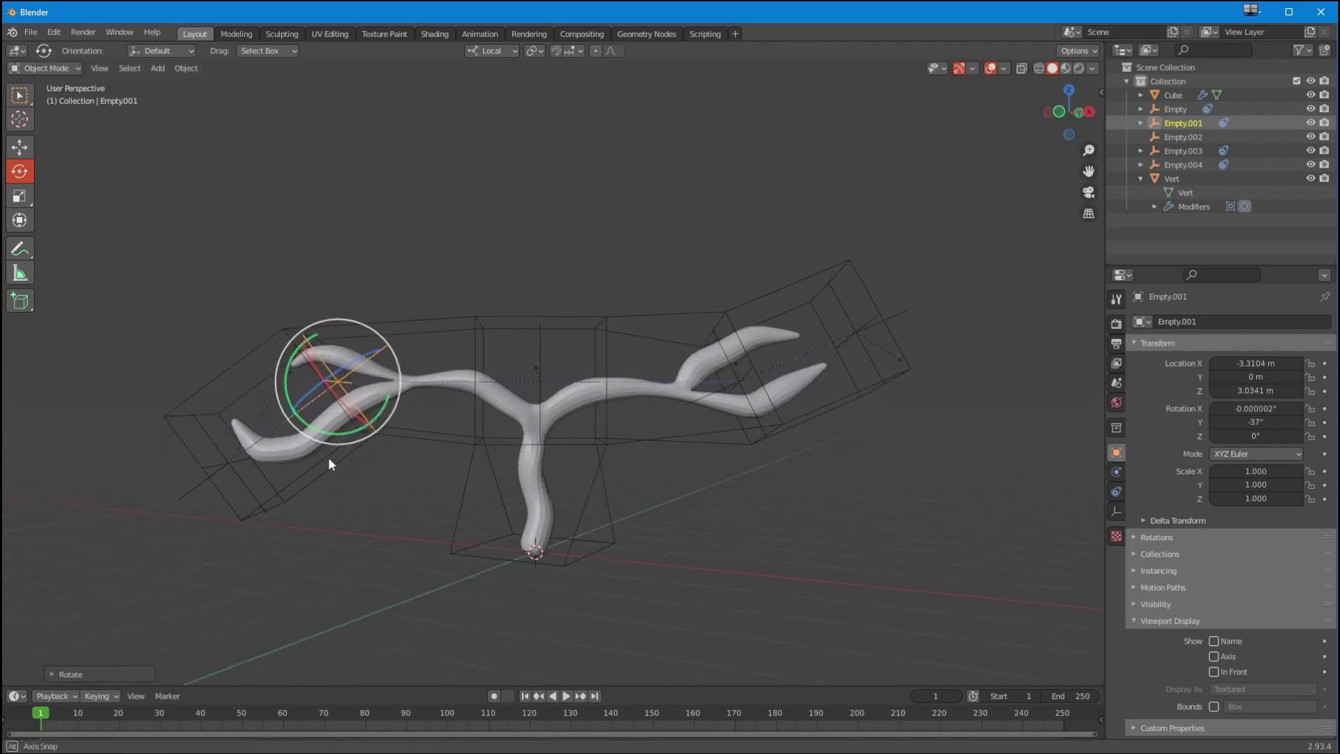
middle_click_drag(328, 458, 316, 439)
left_click(539, 498)
middle_click_drag(538, 498, 539, 572)
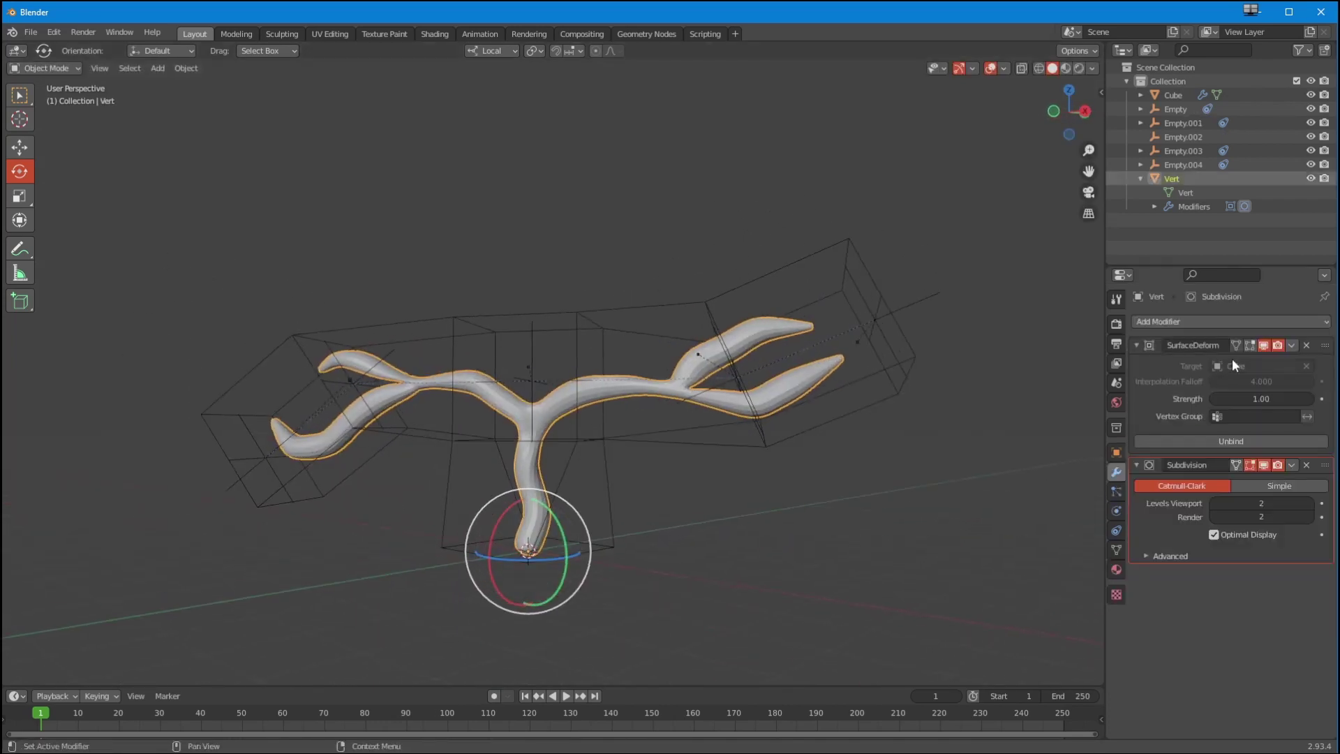
- Add a Displace modifier to Vert driven by a new Clouds texture of size 1.11
left_click(1183, 321)
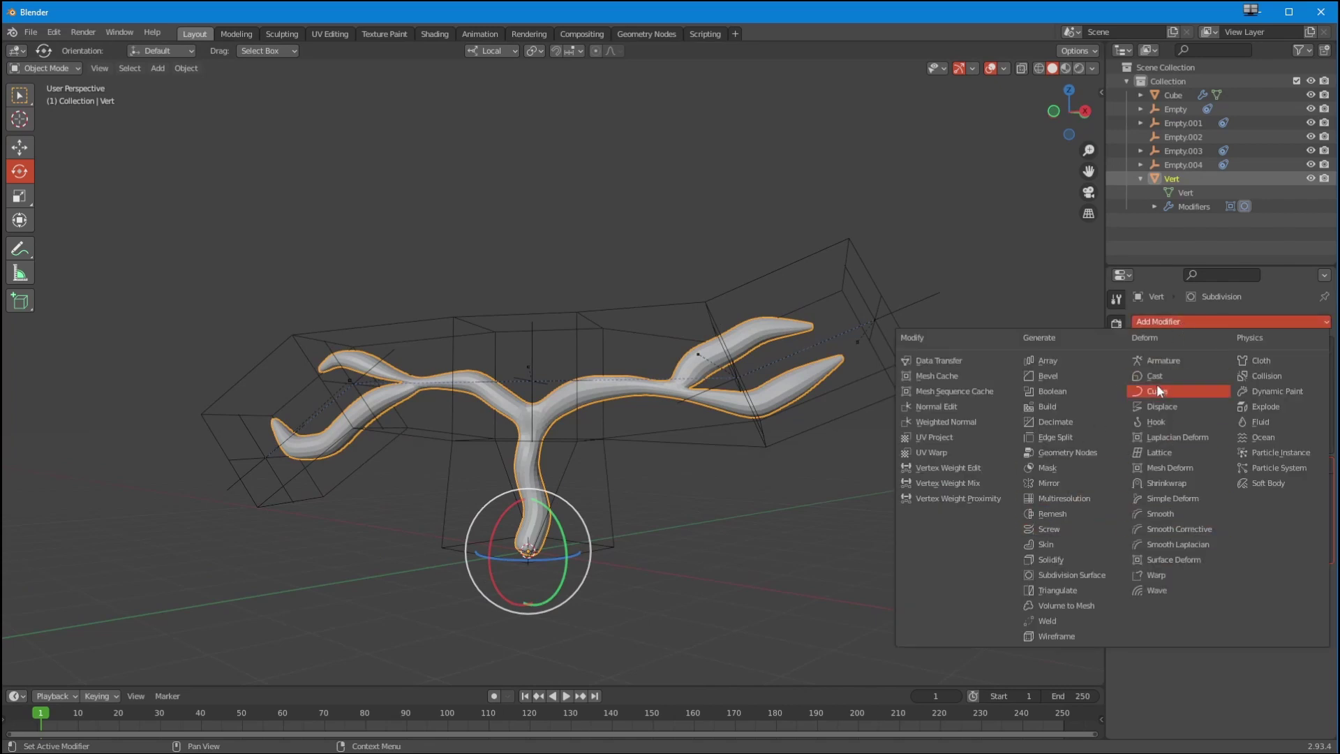
left_click(1161, 406)
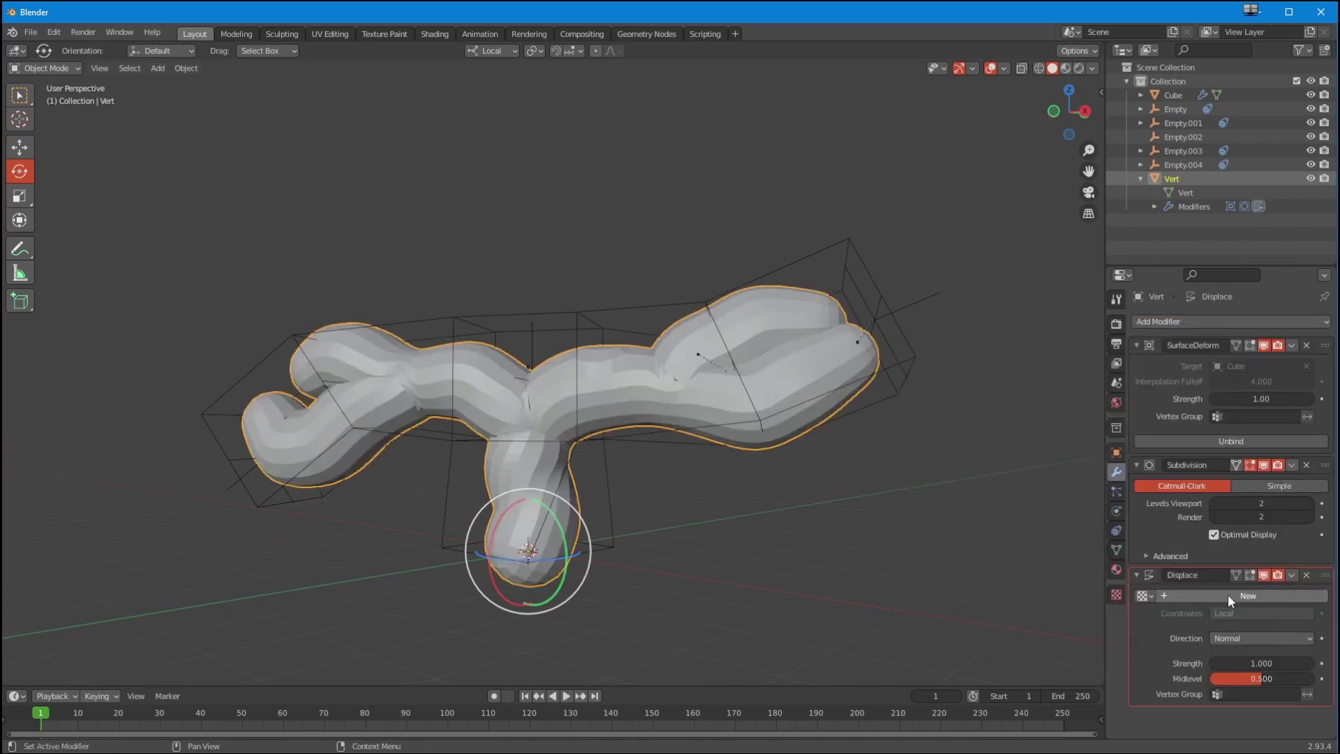
left_click(1170, 595)
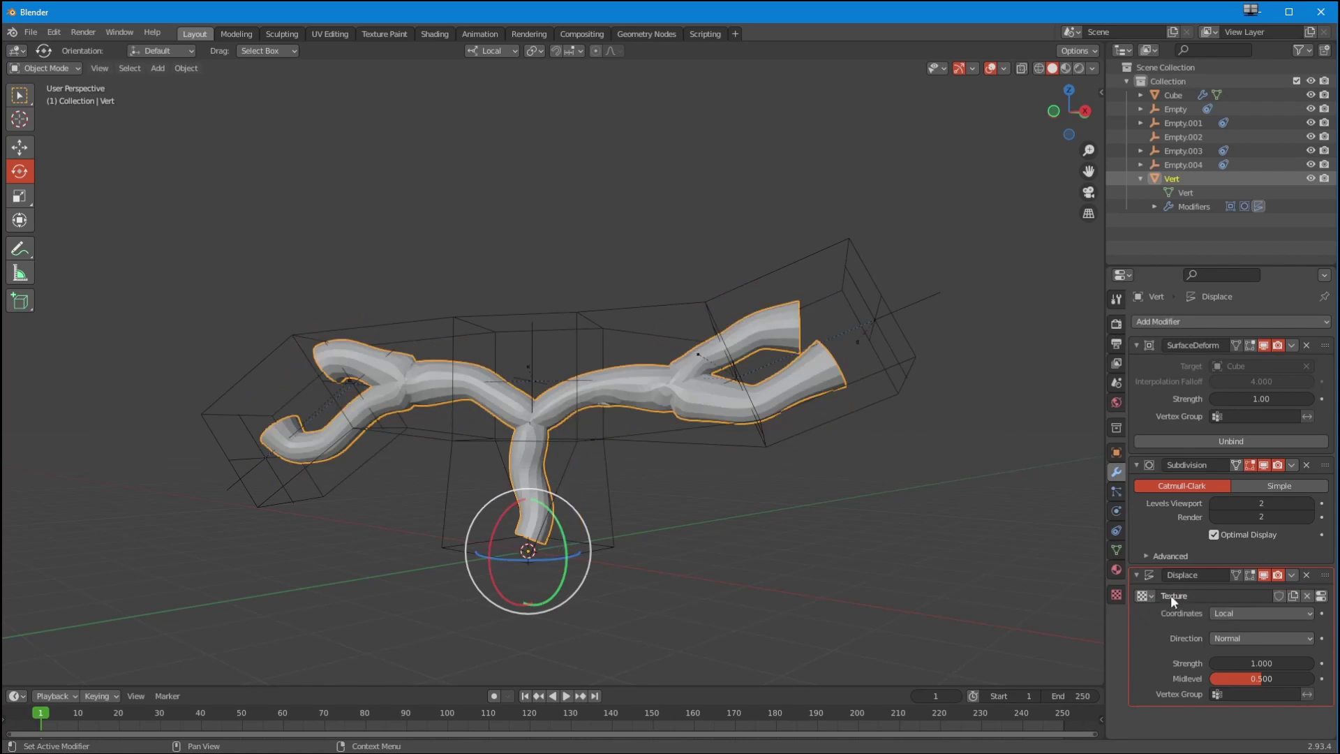
left_click(1117, 594)
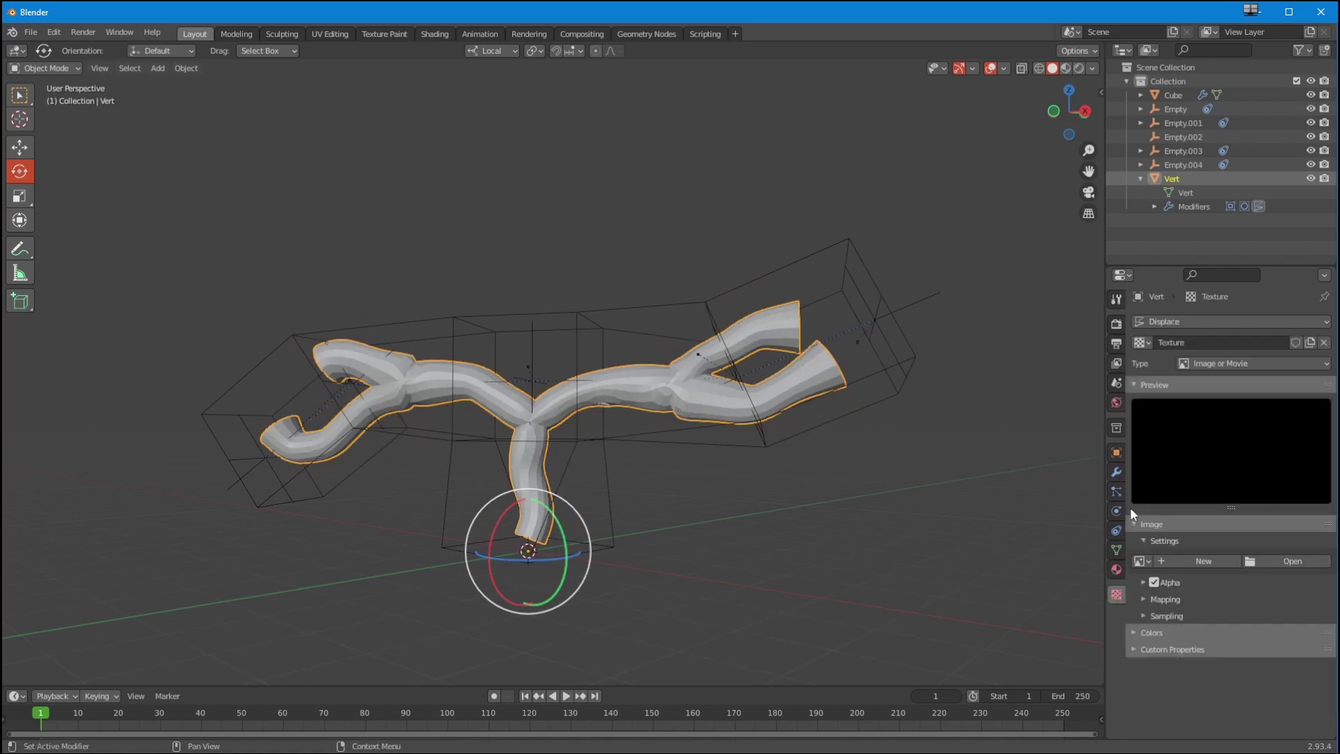
left_click(1218, 364)
left_click(1204, 414)
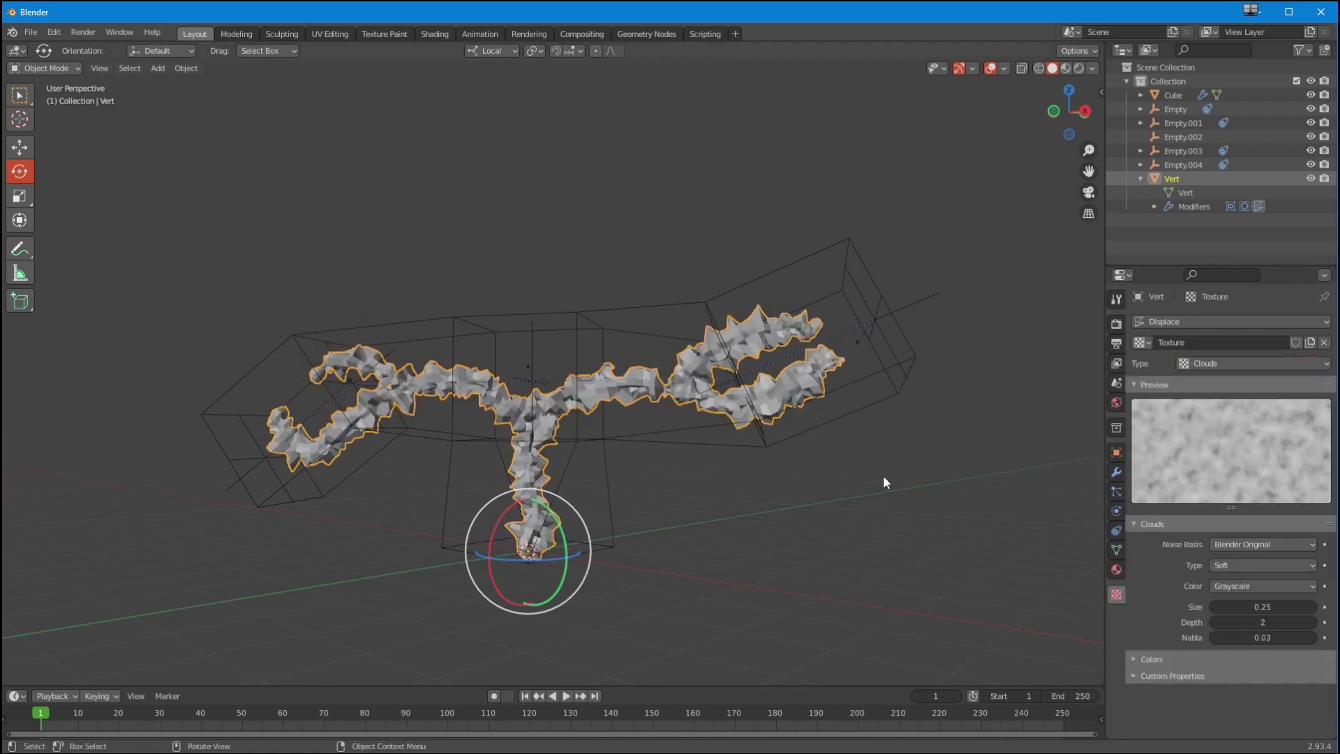
left_click_drag(1256, 608, 1298, 610)
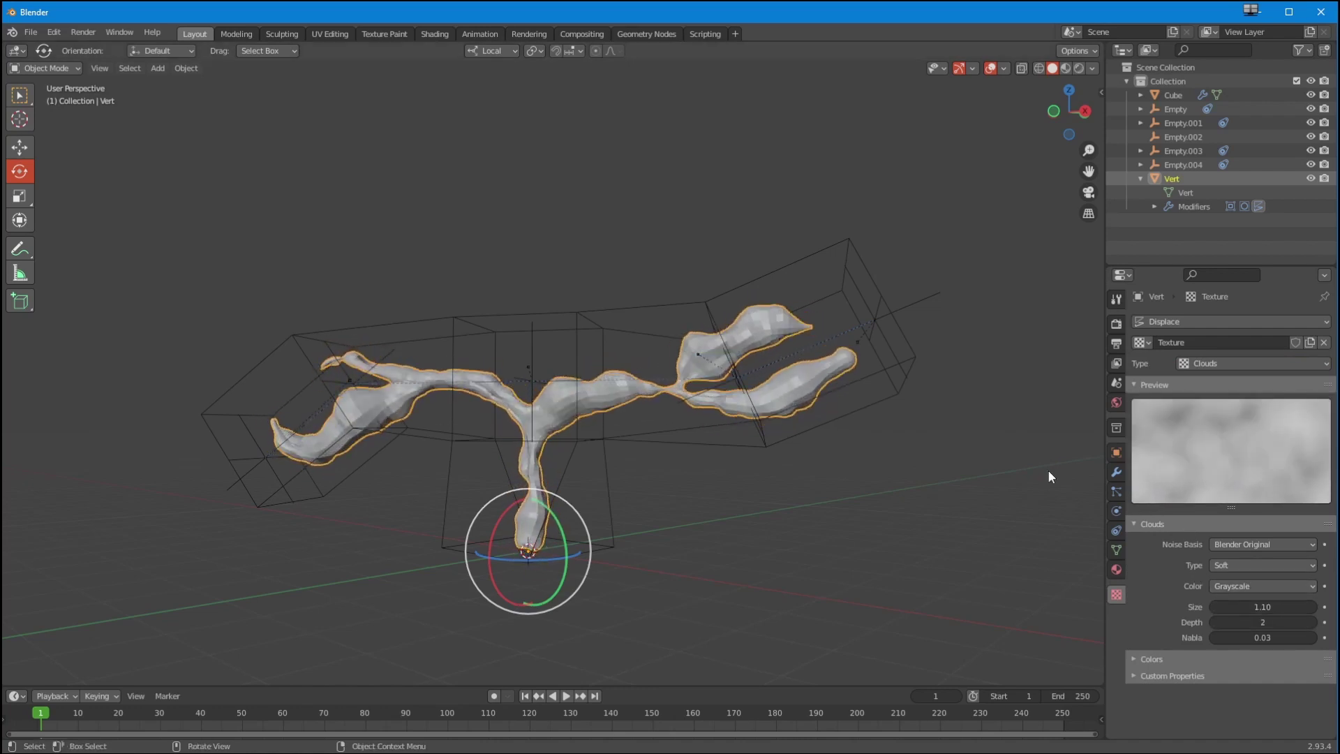
middle_click_drag(1049, 478, 656, 398)
left_click_drag(1248, 607, 1252, 607)
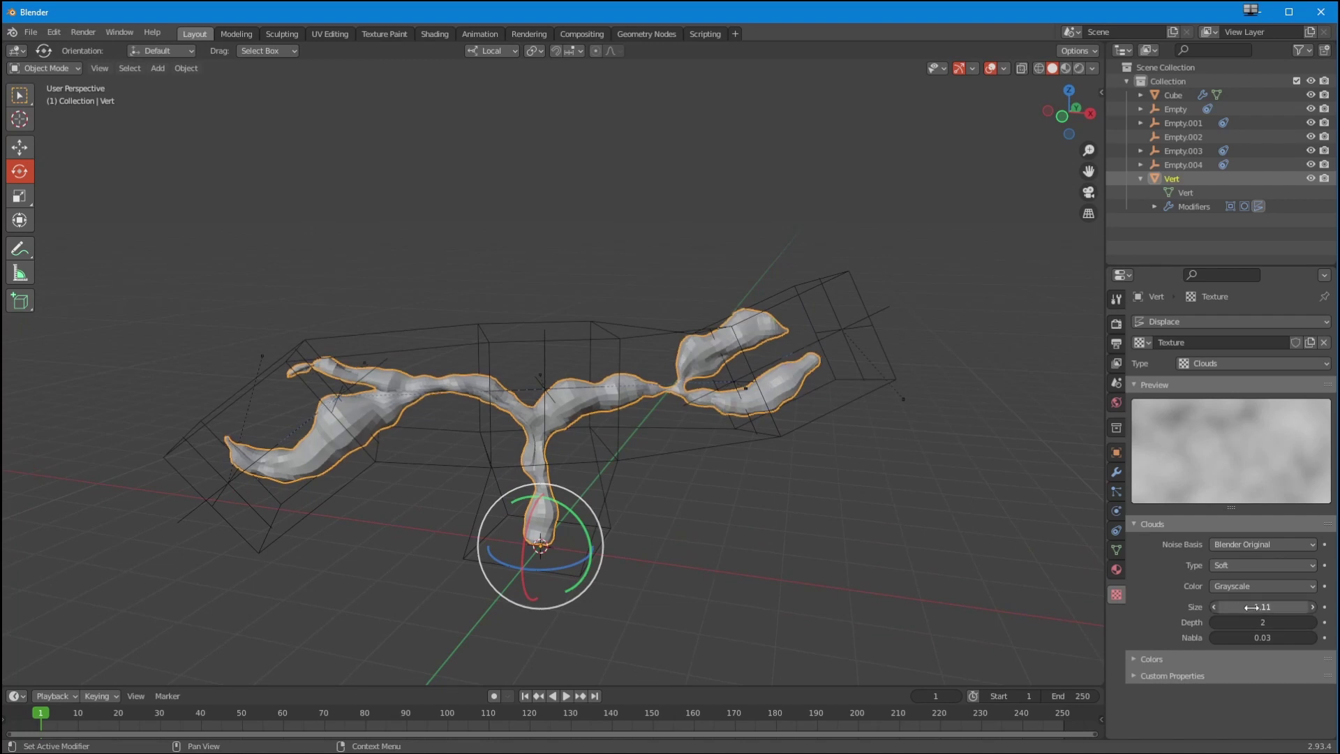
middle_click_drag(584, 354, 384, 337)
left_click(205, 489)
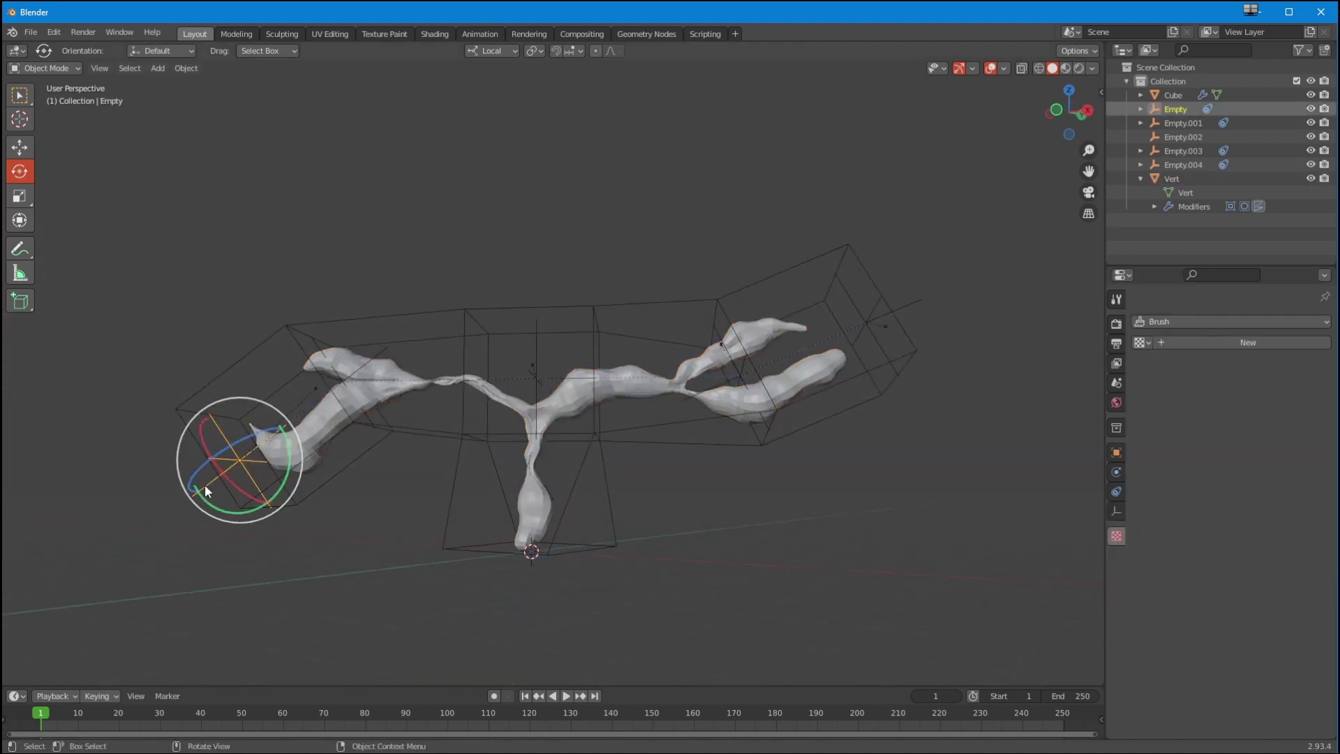
- Rotate Empty on Y and Empty.002 on X to bend the branches
left_click_drag(291, 457, 291, 458)
left_click(1185, 137)
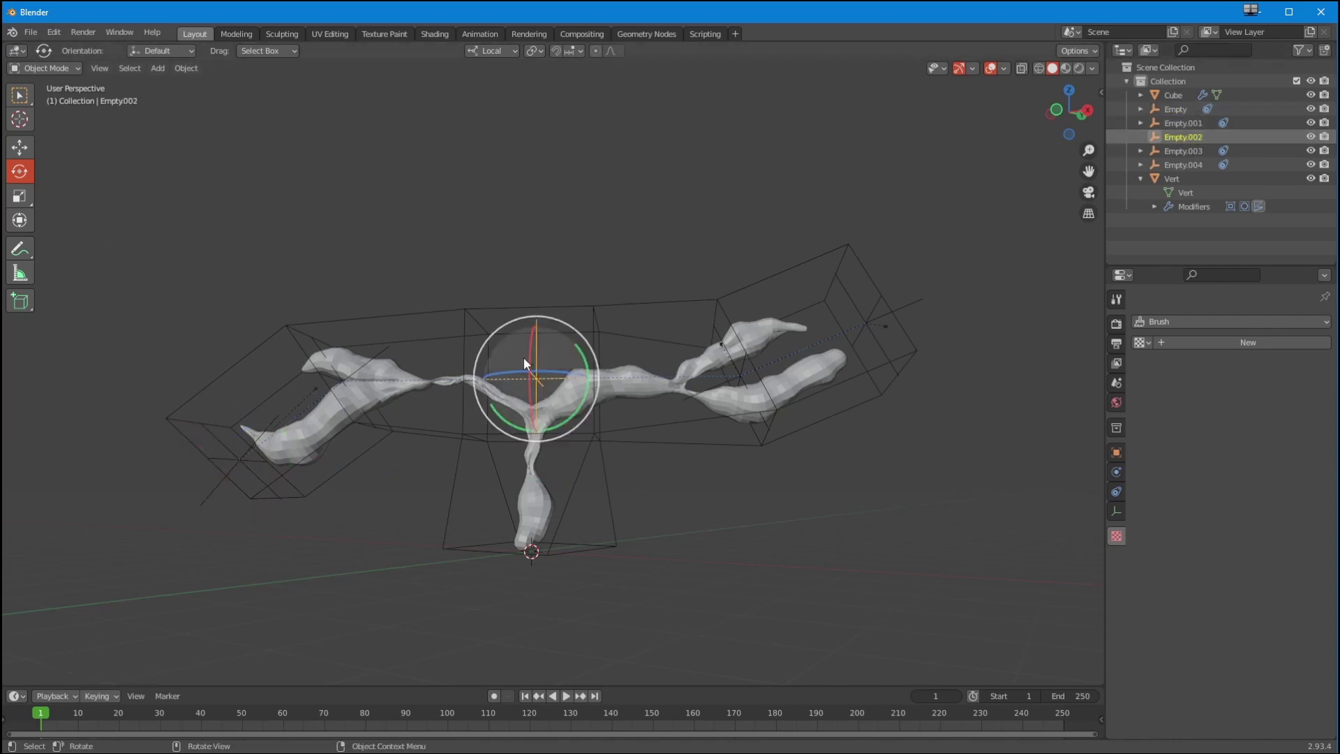
left_click_drag(529, 377, 524, 369)
middle_click_drag(527, 417, 467, 377)
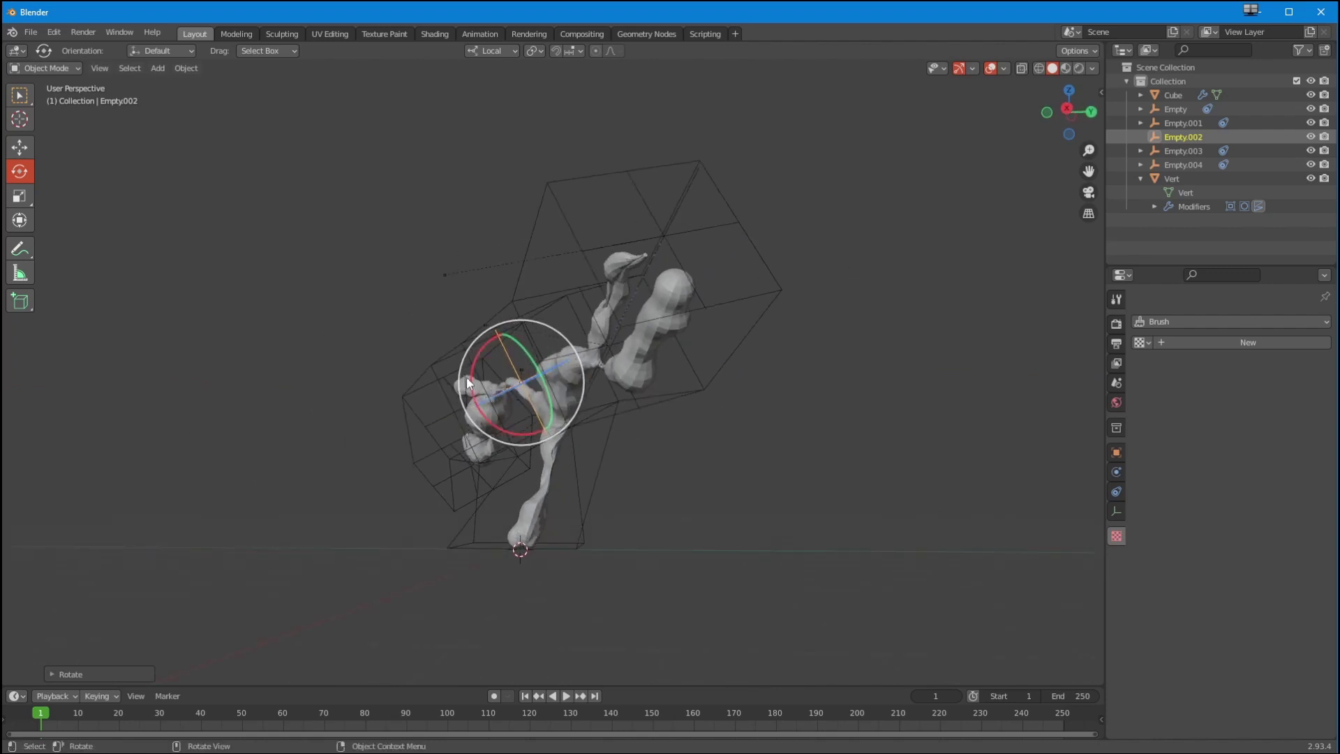
- Move Empty.002 to reshape the top of the trunk
left_click(19, 148)
middle_click_drag(230, 265, 565, 377)
left_click_drag(573, 360, 606, 285)
middle_click_drag(606, 285, 533, 316)
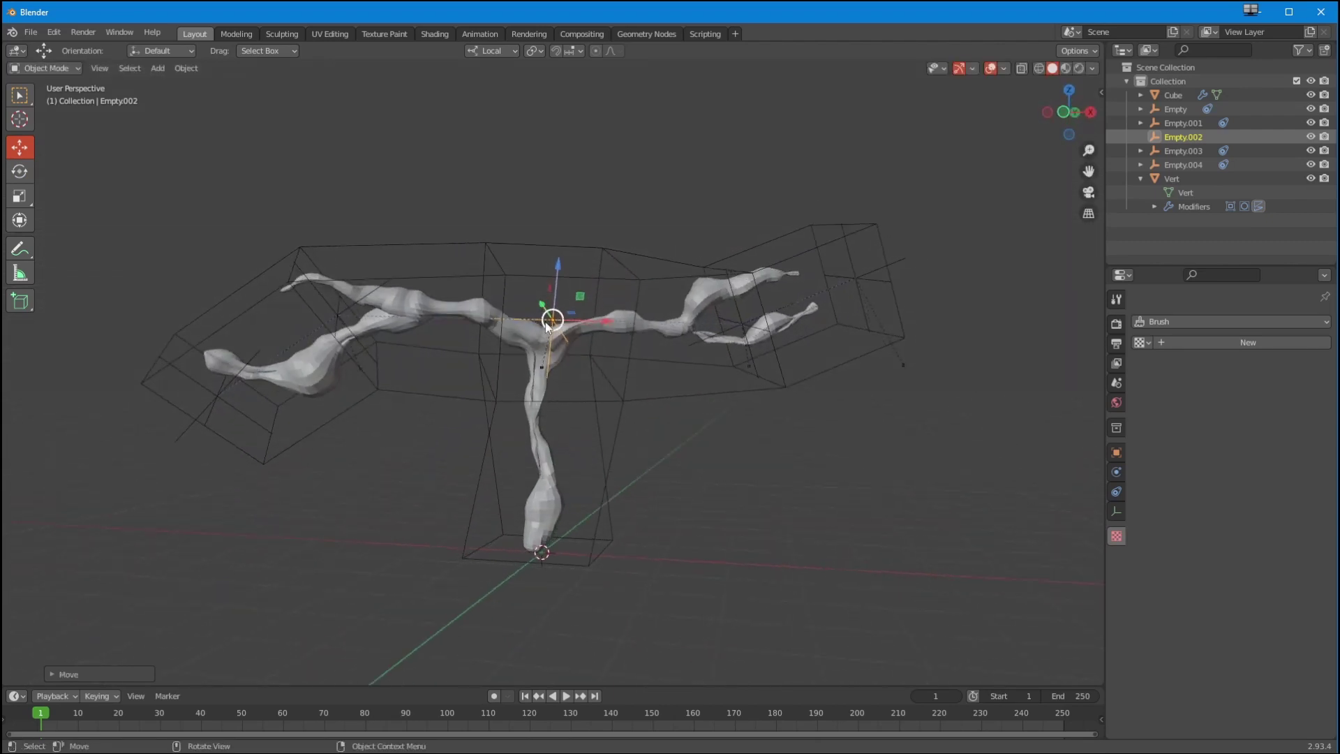
left_click_drag(550, 321, 565, 373)
middle_click_drag(565, 374, 473, 433)
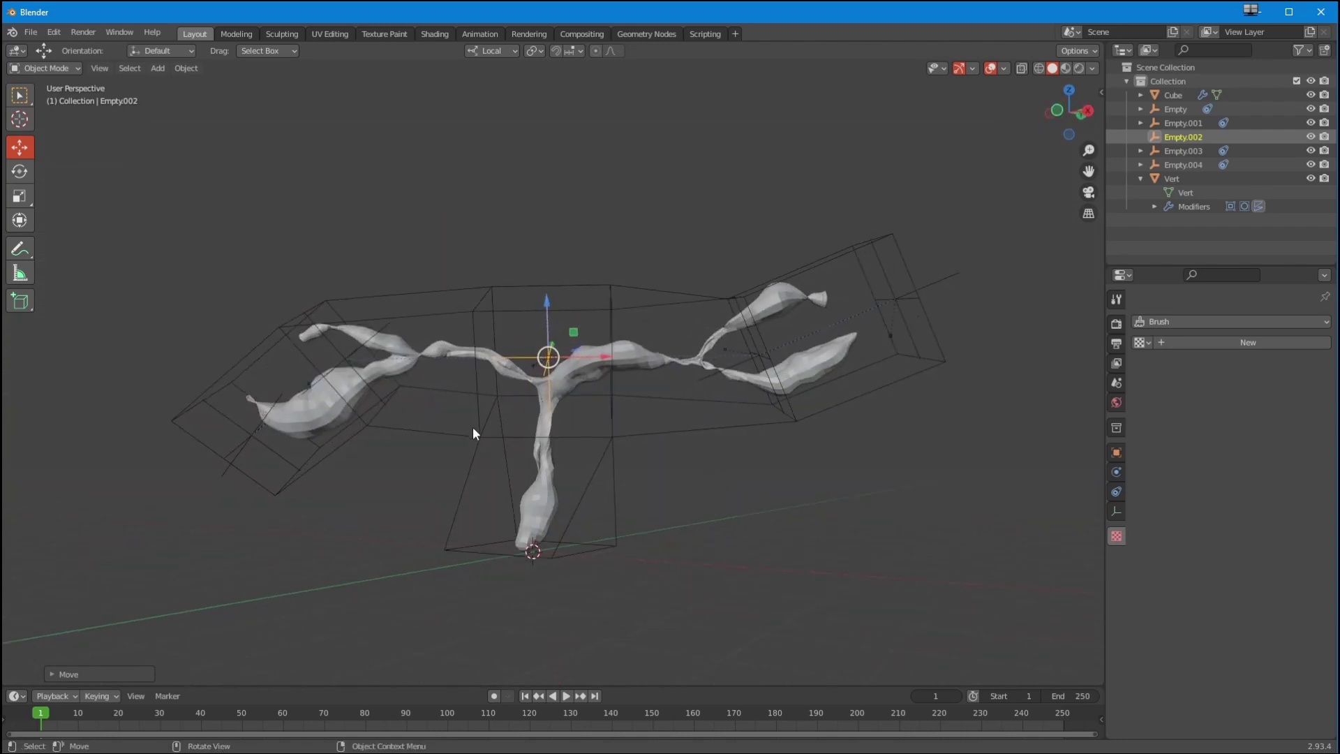
- Select the Cube cage and inspect the posed, displaced tree from several angles
left_click(473, 432)
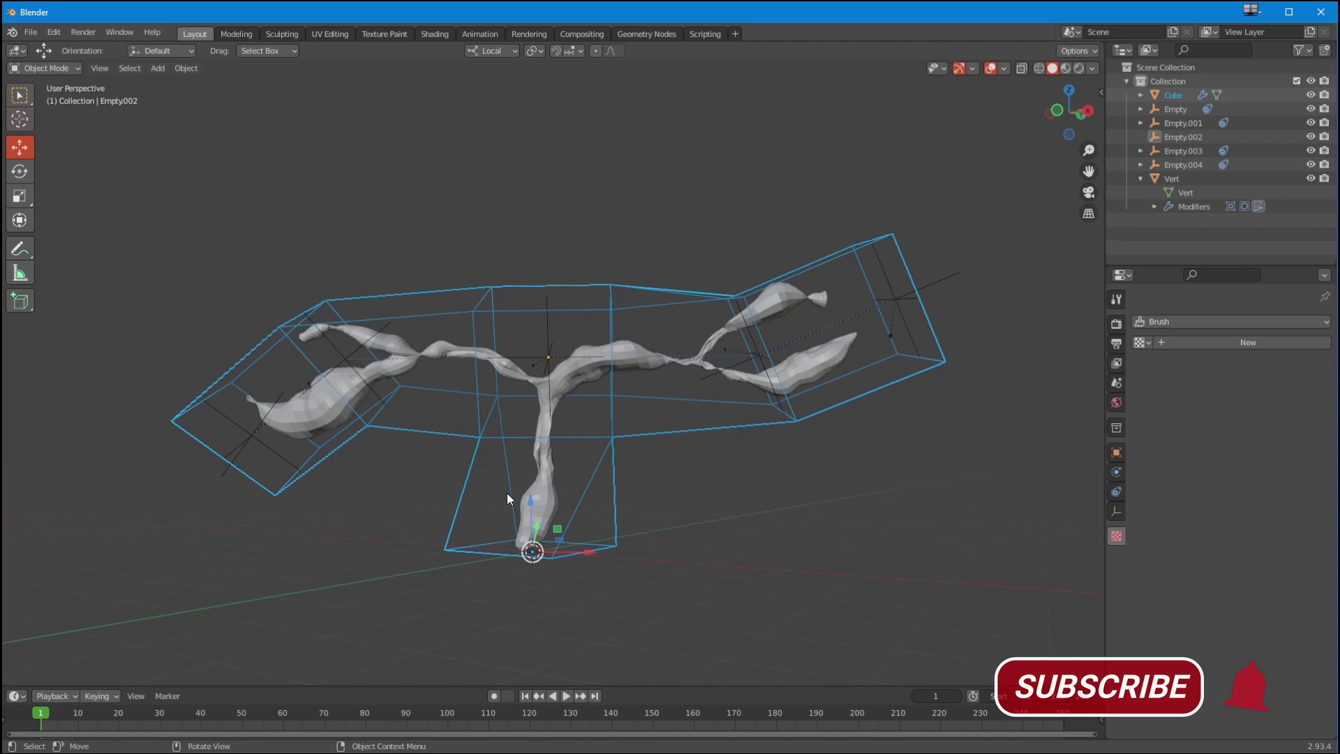
mouse_move(507, 500)
middle_mouse_down()
mouse_move(493, 479)
mouse_move(479, 514)
mouse_move(515, 494)
mouse_move(498, 489)
middle_mouse_up()
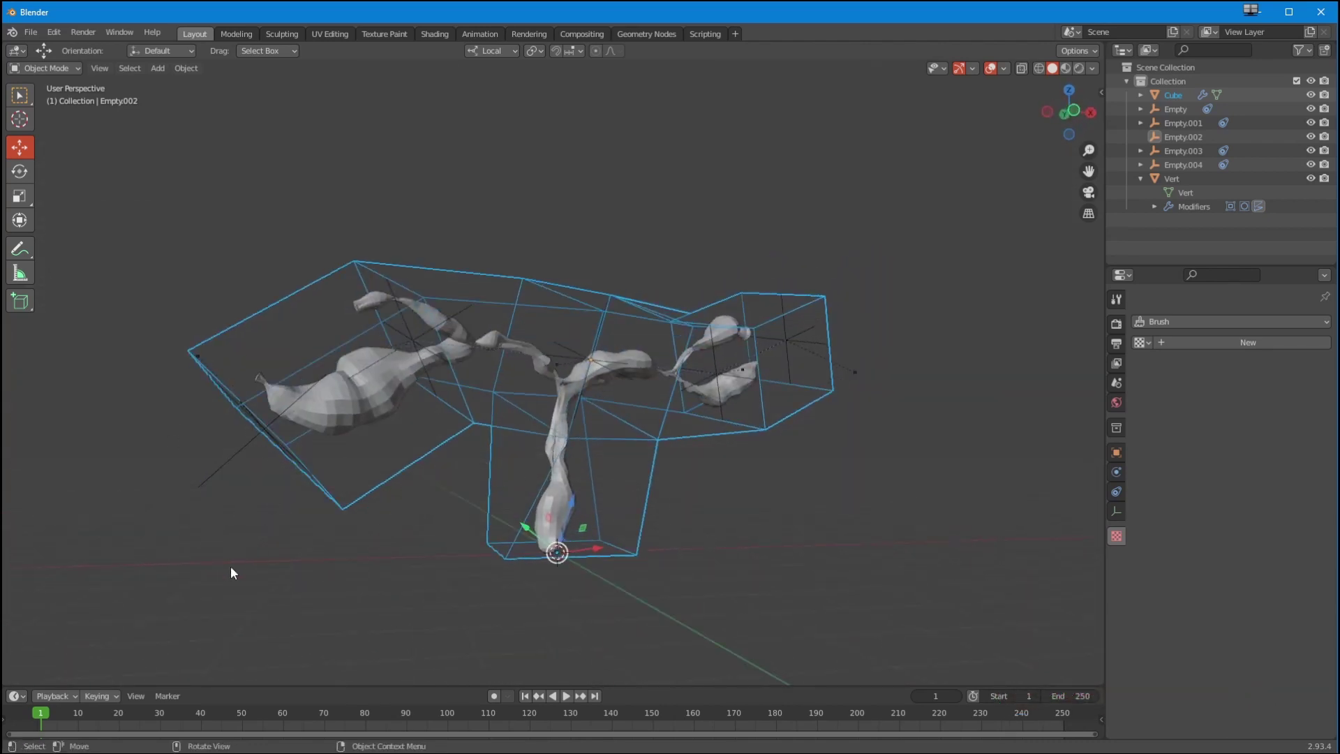
middle_click_drag(258, 536, 335, 552)
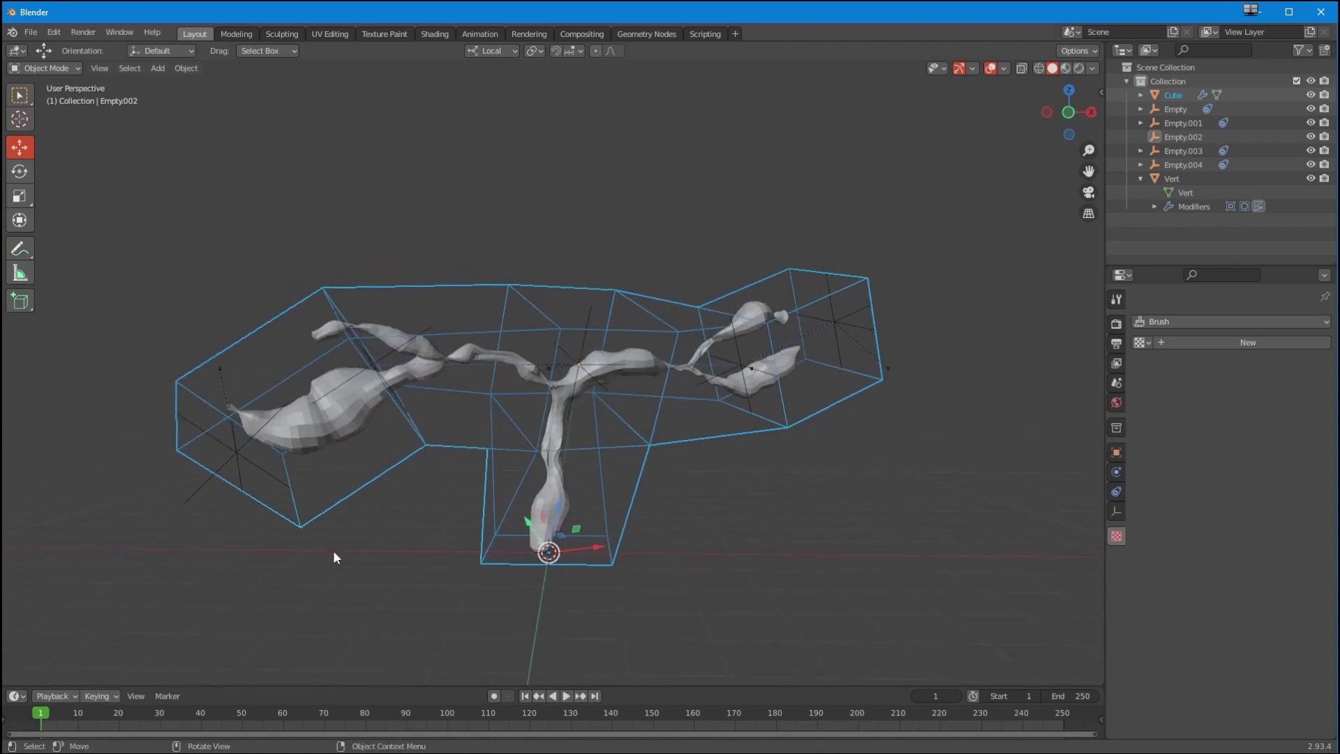
scroll(334, 541, "up", 1)
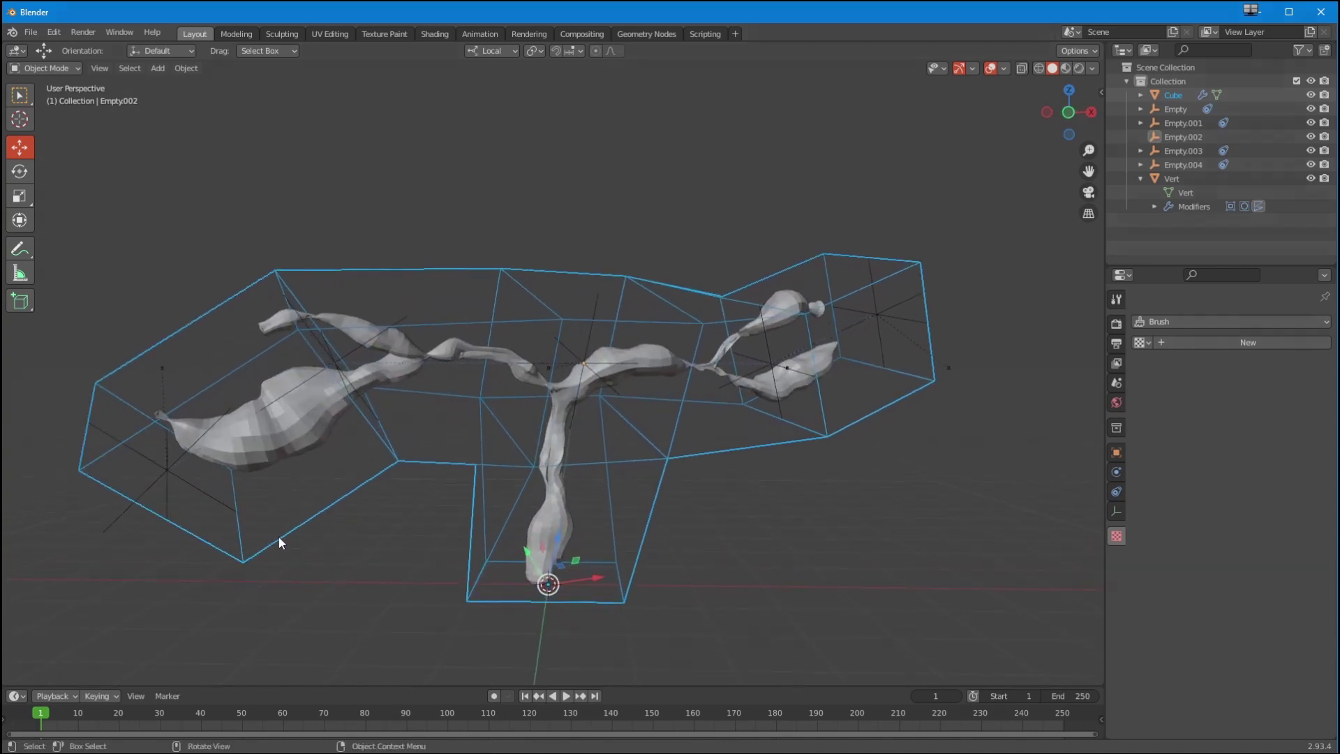